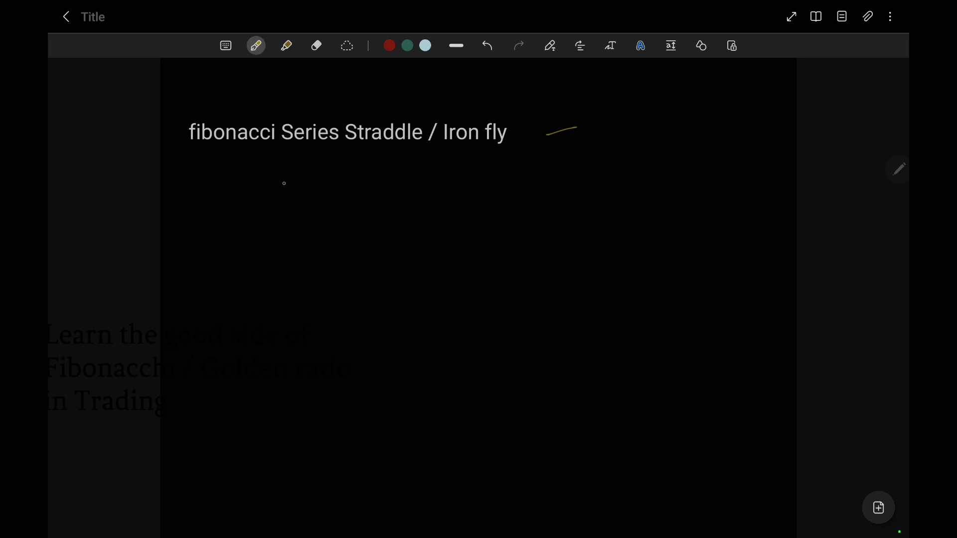
# Step: Handwrite the series 0, 1, 1, 2, 3, 5, 8, 13 below the title, with arrows under its first terms and an underline under the rest
pyautogui.moveTo(287, 179)
pyautogui.mouseDown()
pyautogui.moveTo(293, 198)
pyautogui.moveTo(319, 197)
pyautogui.mouseUp()
pyautogui.moveTo(333, 173); pyautogui.dragTo(345, 198)
pyautogui.moveTo(358, 178)
pyautogui.mouseDown()
pyautogui.moveTo(361, 192)
pyautogui.moveTo(380, 198)
pyautogui.mouseUp()
pyautogui.moveTo(391, 174)
pyautogui.mouseDown()
pyautogui.moveTo(393, 192)
pyautogui.moveTo(441, 198)
pyautogui.moveTo(459, 172)
pyautogui.mouseUp()
pyautogui.moveTo(476, 187)
pyautogui.mouseDown()
pyautogui.moveTo(475, 196)
pyautogui.moveTo(489, 187)
pyautogui.mouseUp()
pyautogui.moveTo(499, 176)
pyautogui.mouseDown()
pyautogui.moveTo(508, 176)
pyautogui.moveTo(502, 188)
pyautogui.mouseUp()
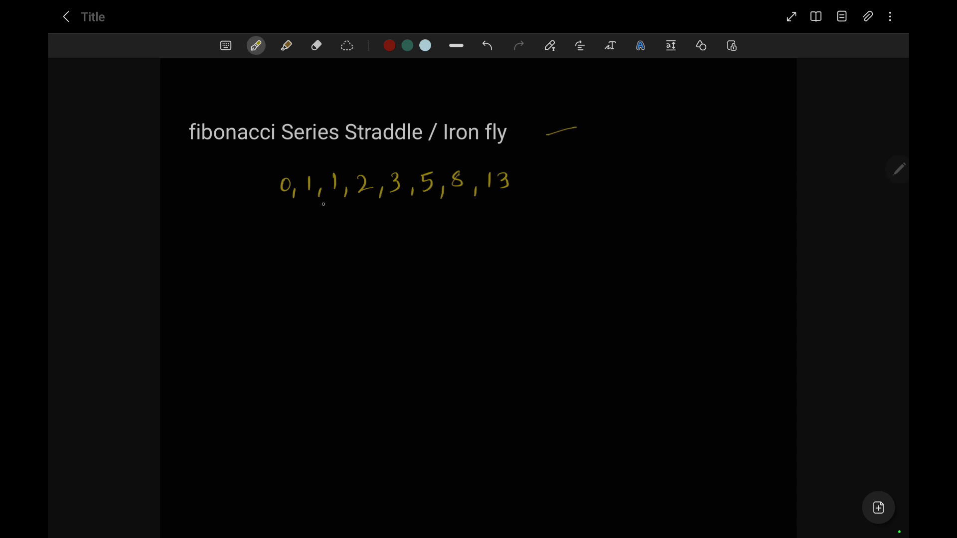
pyautogui.moveTo(291, 205)
pyautogui.mouseDown()
pyautogui.moveTo(309, 206)
pyautogui.moveTo(285, 213)
pyautogui.moveTo(290, 206)
pyautogui.mouseUp()
pyautogui.moveTo(289, 206)
pyautogui.mouseDown()
pyautogui.moveTo(333, 210)
pyautogui.moveTo(316, 218)
pyautogui.moveTo(481, 217)
pyautogui.mouseUp()
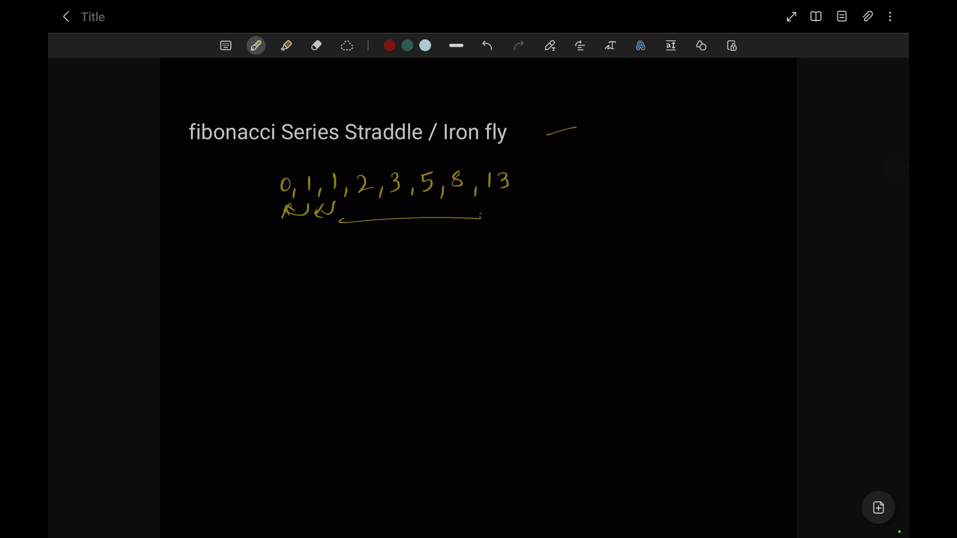
# Step: Draw a small straddle payoff peak below the series and label it "1 Lot" with an underline
pyautogui.scroll(-2, 479, 250)
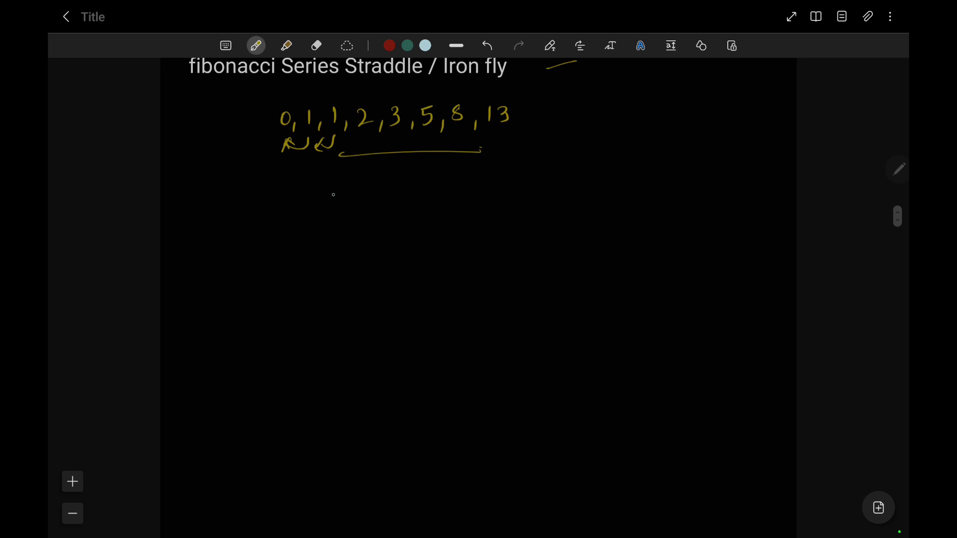
pyautogui.moveTo(317, 235)
pyautogui.mouseDown()
pyautogui.moveTo(334, 194)
pyautogui.moveTo(364, 224)
pyautogui.mouseUp()
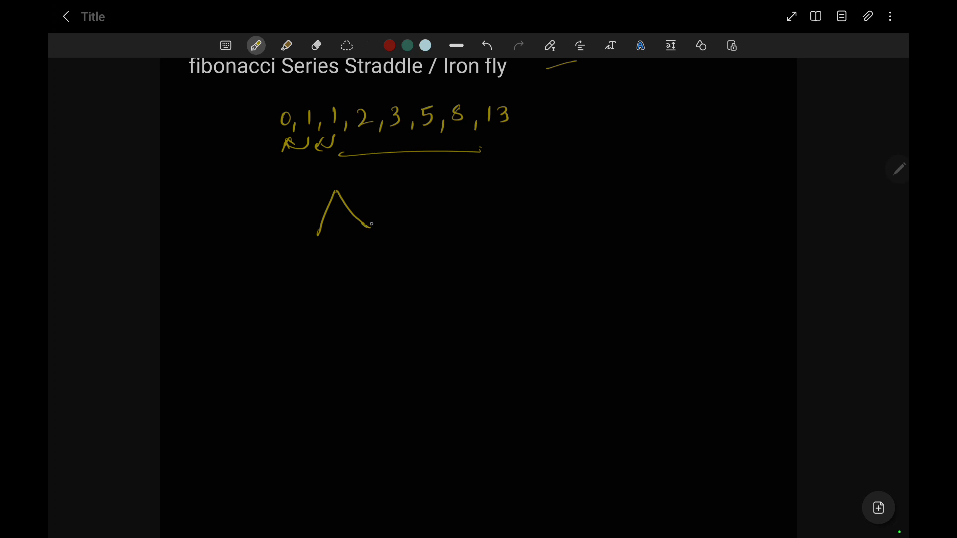
pyautogui.moveTo(313, 171); pyautogui.dragTo(313, 180)
pyautogui.moveTo(323, 168); pyautogui.dragTo(335, 173)
pyautogui.moveTo(342, 162); pyautogui.dragTo(344, 176)
pyautogui.moveTo(338, 170)
pyautogui.mouseDown()
pyautogui.moveTo(349, 167)
pyautogui.moveTo(335, 180)
pyautogui.moveTo(349, 175)
pyautogui.mouseUp()
# Step: Draw two taller overlapping peaks beside the first, labelled "2 Lots" and "3", with a rightward arrow under the first peak
pyautogui.scroll(-1, 358, 215)
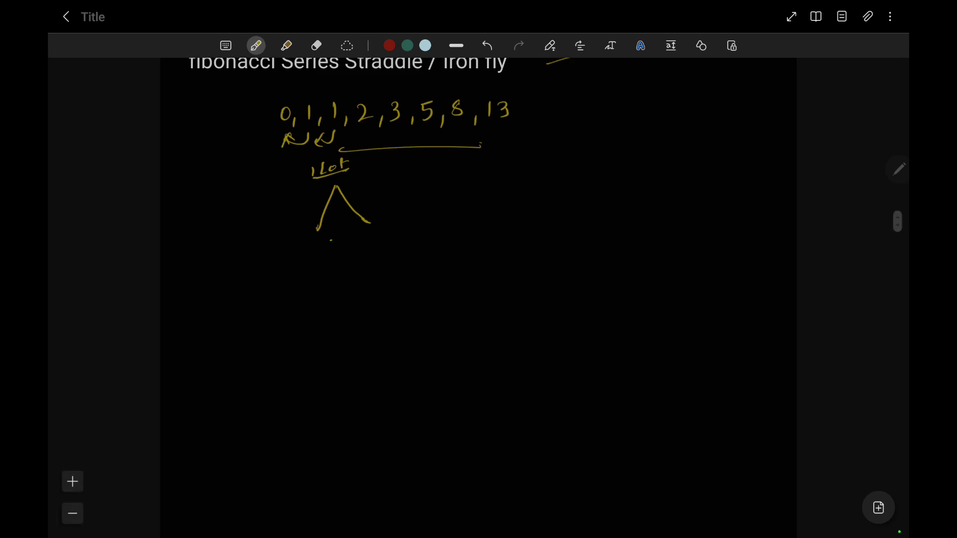
pyautogui.moveTo(331, 241)
pyautogui.mouseDown()
pyautogui.moveTo(373, 240)
pyautogui.moveTo(383, 173)
pyautogui.moveTo(409, 225)
pyautogui.mouseUp()
pyautogui.scroll(1, 372, 239)
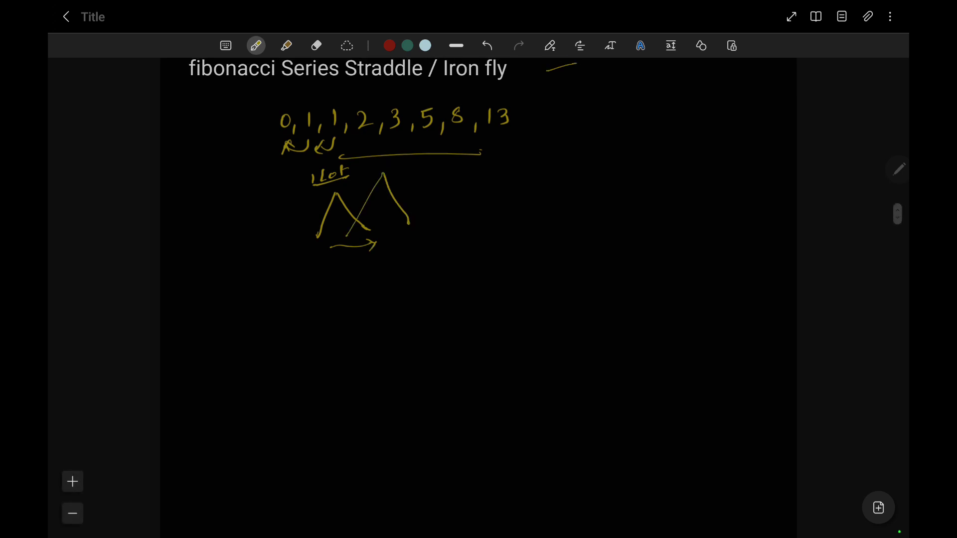
pyautogui.moveTo(381, 165); pyautogui.dragTo(418, 151)
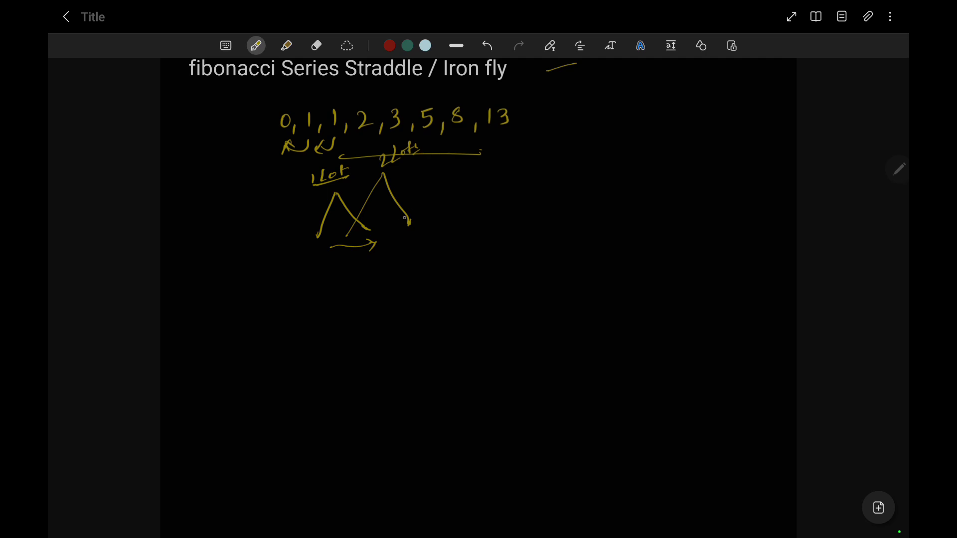
pyautogui.moveTo(389, 234)
pyautogui.mouseDown()
pyautogui.moveTo(433, 151)
pyautogui.moveTo(476, 225)
pyautogui.mouseUp()
pyautogui.moveTo(431, 138); pyautogui.dragTo(442, 145)
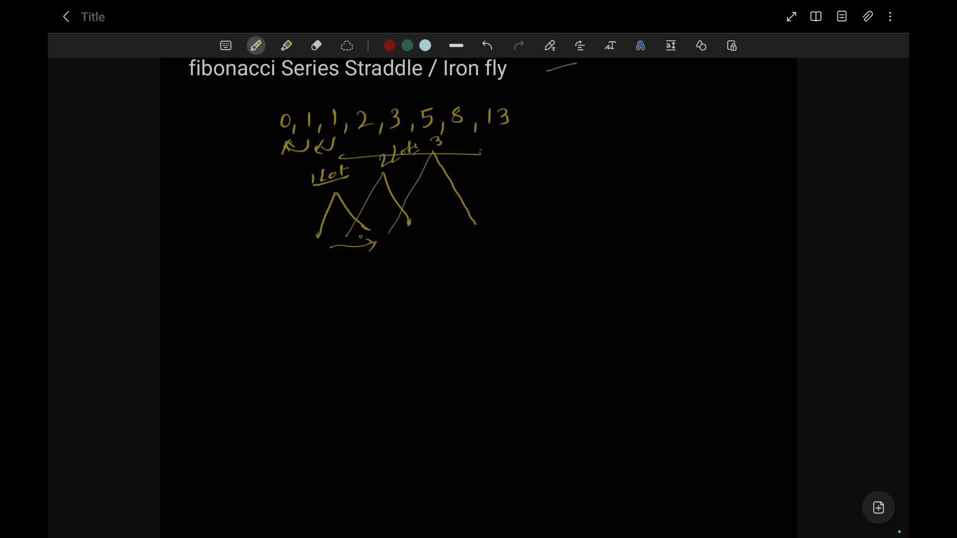
# Step: Mark the full range beneath the three peaks with a bounded line and add a leftward arrow below it
pyautogui.moveTo(317, 249)
pyautogui.mouseDown()
pyautogui.moveTo(316, 265)
pyautogui.moveTo(474, 254)
pyautogui.mouseUp()
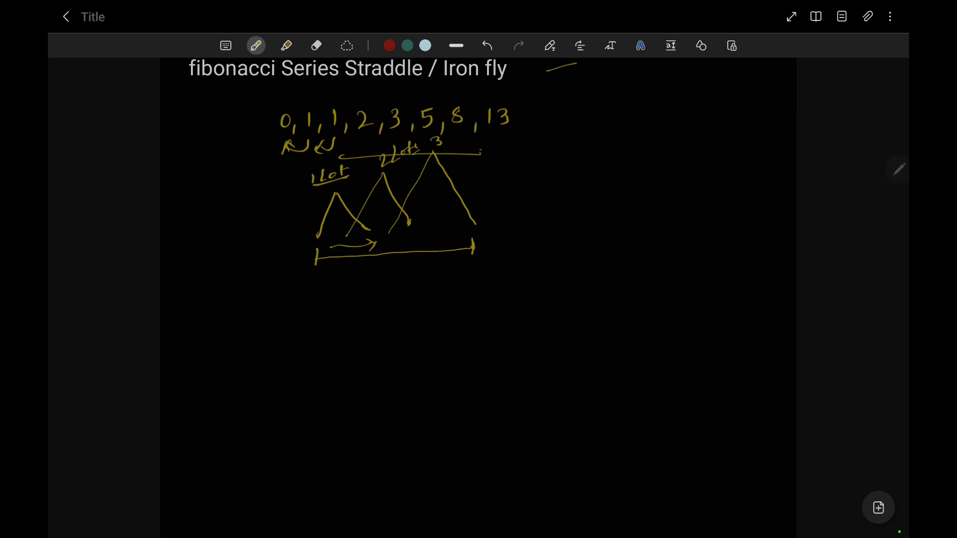
pyautogui.moveTo(316, 251)
pyautogui.mouseDown()
pyautogui.moveTo(316, 263)
pyautogui.moveTo(471, 249)
pyautogui.mouseUp()
pyautogui.moveTo(467, 262)
pyautogui.mouseDown()
pyautogui.moveTo(319, 275)
pyautogui.moveTo(327, 279)
pyautogui.mouseUp()
pyautogui.moveTo(317, 233); pyautogui.dragTo(317, 249)
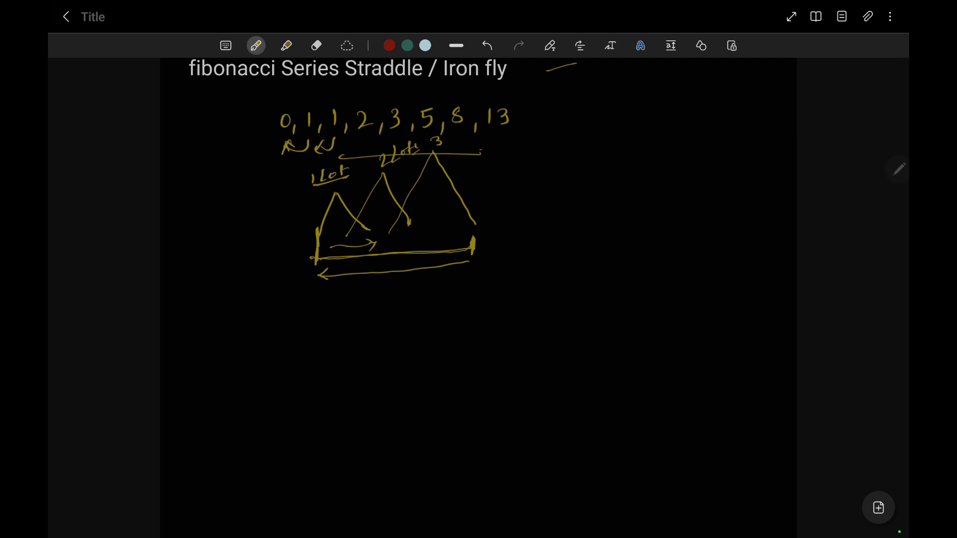
# Step: Draw a larger peak labelled "5" left of the others and extend a baseline under all the peaks
pyautogui.moveTo(316, 239)
pyautogui.mouseDown()
pyautogui.moveTo(279, 171)
pyautogui.moveTo(237, 249)
pyautogui.mouseUp()
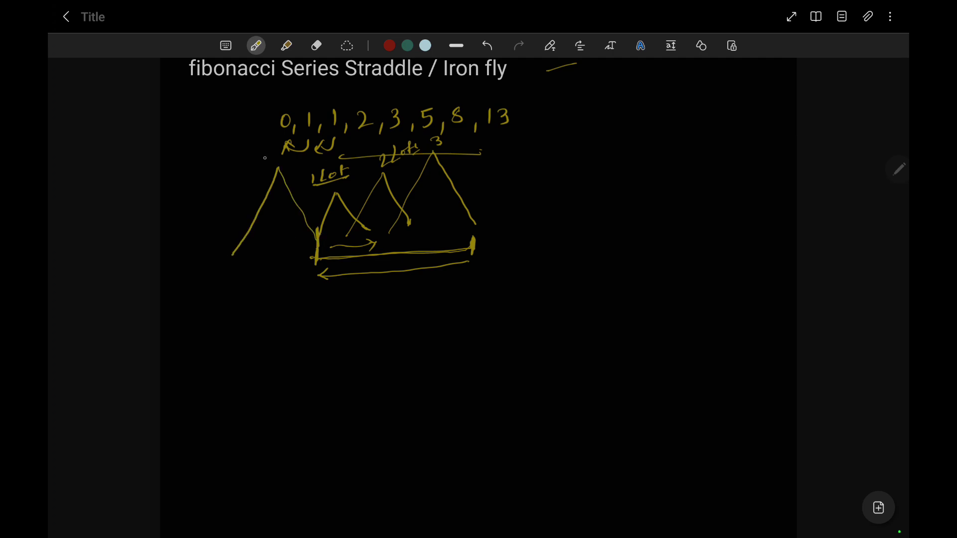
pyautogui.moveTo(259, 157); pyautogui.dragTo(255, 172)
pyautogui.moveTo(259, 157); pyautogui.dragTo(266, 156)
pyautogui.moveTo(212, 265)
pyautogui.mouseDown()
pyautogui.moveTo(456, 244)
pyautogui.moveTo(507, 251)
pyautogui.mouseUp()
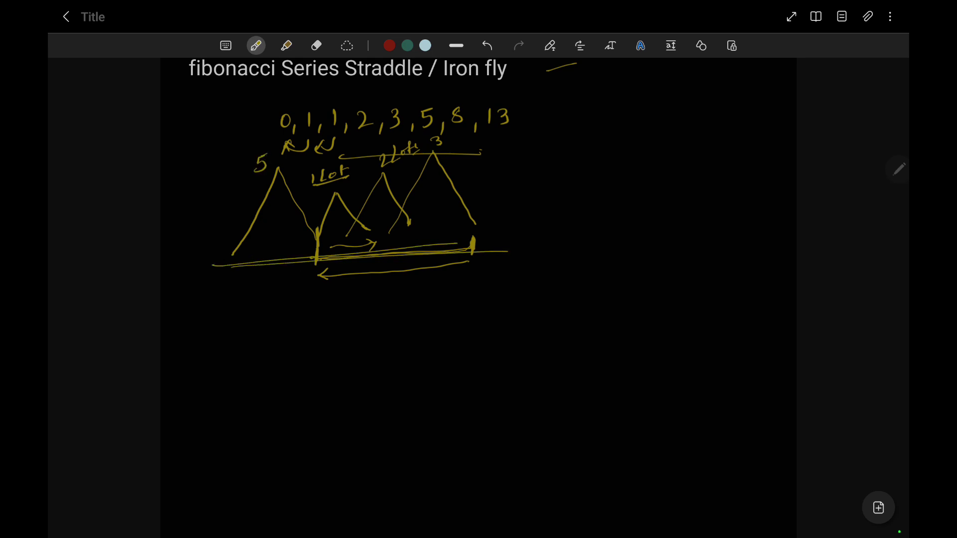
pyautogui.moveTo(288, 266); pyautogui.dragTo(484, 252)
# Step: Write the underlined notes "Capital Intensive" and "Nifty" to the right of the payoff sketch
pyautogui.moveTo(554, 125)
pyautogui.mouseDown()
pyautogui.moveTo(576, 142)
pyautogui.moveTo(614, 122)
pyautogui.moveTo(617, 130)
pyautogui.moveTo(695, 111)
pyautogui.moveTo(744, 112)
pyautogui.moveTo(583, 152)
pyautogui.mouseUp()
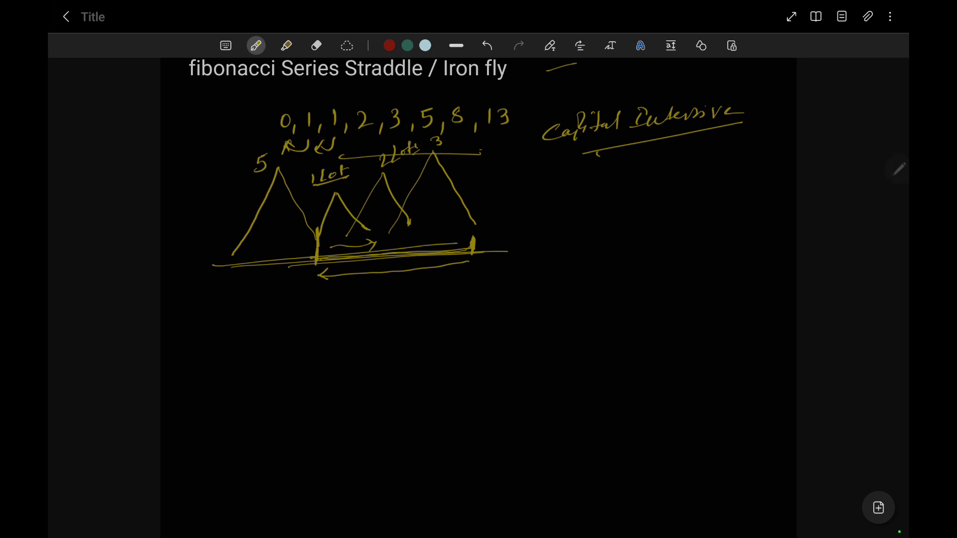
pyautogui.moveTo(476, 222); pyautogui.dragTo(473, 236)
pyautogui.scroll(1, 479, 269)
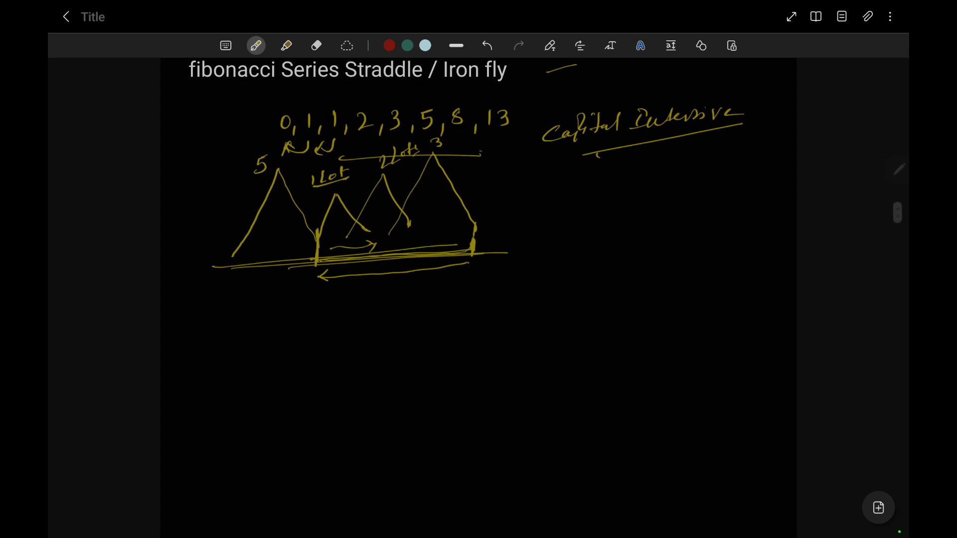
pyautogui.moveTo(544, 186)
pyautogui.mouseDown()
pyautogui.moveTo(546, 172)
pyautogui.moveTo(561, 173)
pyautogui.mouseUp()
pyautogui.moveTo(562, 184)
pyautogui.mouseDown()
pyautogui.moveTo(572, 164)
pyautogui.moveTo(593, 185)
pyautogui.mouseUp()
pyautogui.moveTo(538, 195); pyautogui.dragTo(599, 187)
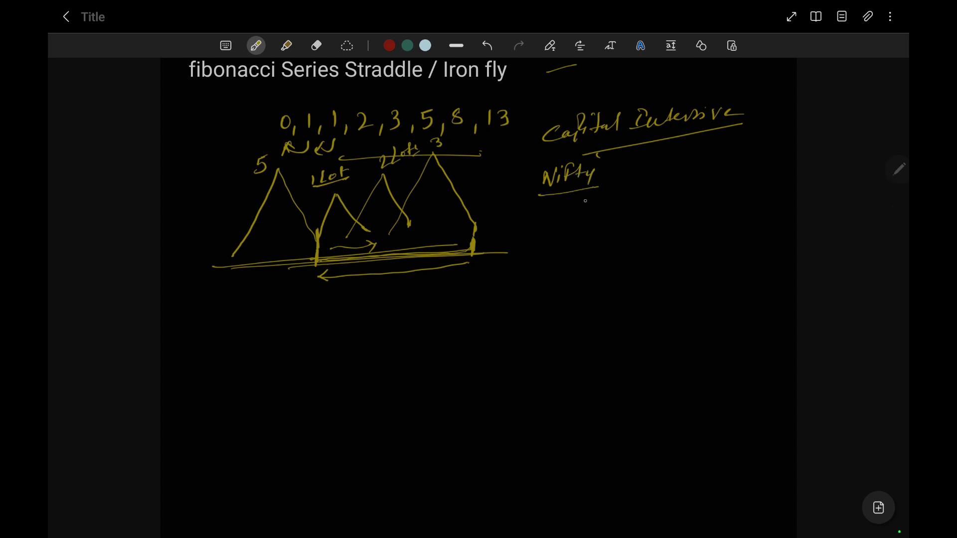
# Step: Write an underlined "ATM" below Nifty, with outward arrows marked 100 on both sides
pyautogui.moveTo(568, 222); pyautogui.dragTo(576, 221)
pyautogui.moveTo(576, 210)
pyautogui.mouseDown()
pyautogui.moveTo(587, 208)
pyautogui.moveTo(581, 220)
pyautogui.moveTo(597, 219)
pyautogui.mouseUp()
pyautogui.moveTo(569, 229)
pyautogui.mouseDown()
pyautogui.moveTo(657, 229)
pyautogui.moveTo(619, 259)
pyautogui.mouseUp()
pyautogui.moveTo(629, 246)
pyautogui.mouseDown()
pyautogui.moveTo(644, 243)
pyautogui.moveTo(539, 260)
pyautogui.moveTo(538, 270)
pyautogui.moveTo(643, 232)
pyautogui.mouseUp()
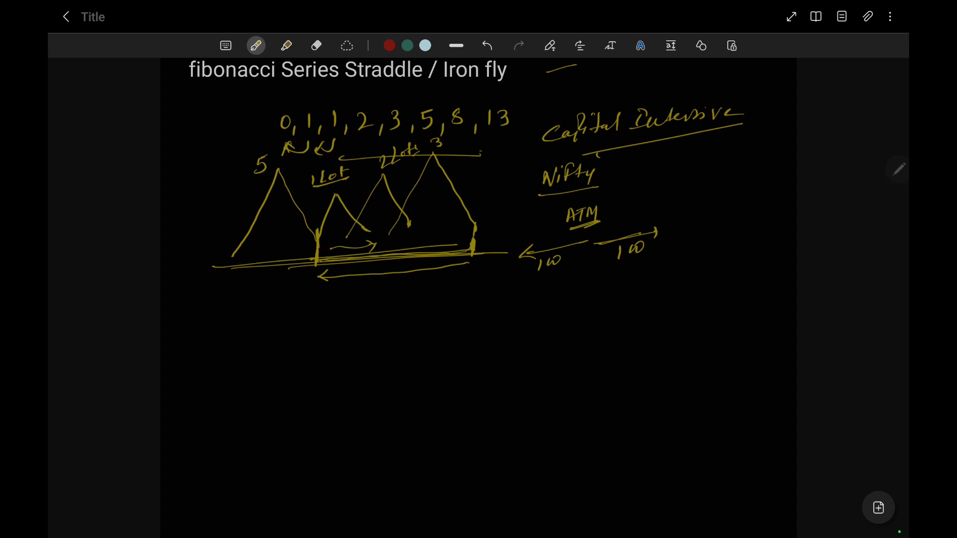
pyautogui.moveTo(571, 288); pyautogui.dragTo(621, 274)
# Step: Write an underlined "B-Nifty" heading beside Nifty and put "ATM" below it
pyautogui.moveTo(678, 155)
pyautogui.mouseDown()
pyautogui.moveTo(676, 168)
pyautogui.moveTo(708, 147)
pyautogui.mouseUp()
pyautogui.click(695, 153)
pyautogui.click(714, 140)
pyautogui.moveTo(711, 150)
pyautogui.mouseDown()
pyautogui.moveTo(713, 164)
pyautogui.moveTo(739, 141)
pyautogui.mouseUp()
pyautogui.moveTo(679, 170)
pyautogui.mouseDown()
pyautogui.moveTo(749, 160)
pyautogui.moveTo(727, 166)
pyautogui.mouseUp()
pyautogui.moveTo(705, 200); pyautogui.dragTo(727, 186)
pyautogui.moveTo(723, 186); pyautogui.dragTo(720, 198)
pyautogui.moveTo(728, 197); pyautogui.dragTo(740, 184)
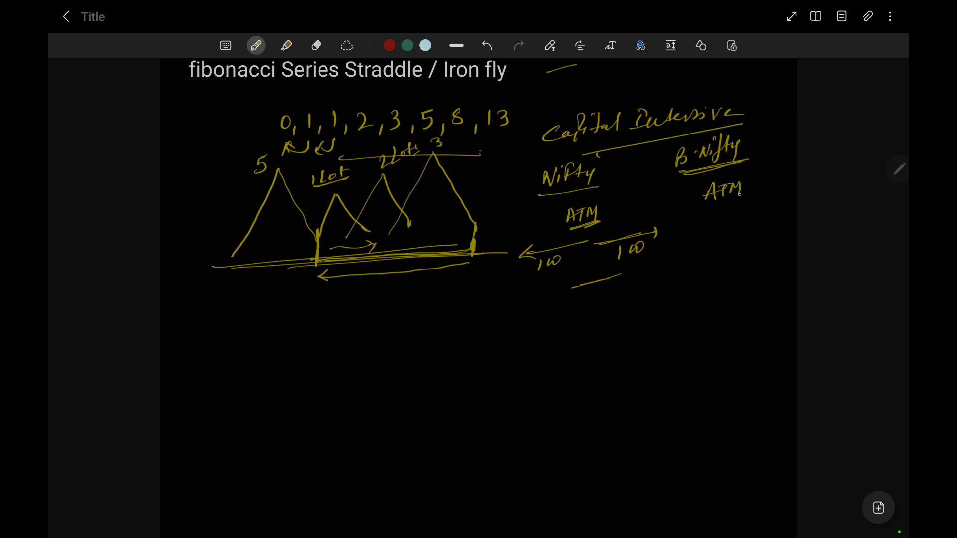
# Step: Underline the B-Nifty ATM note and draw outward arrows below it, marked 300 on both sides
pyautogui.moveTo(703, 209)
pyautogui.mouseDown()
pyautogui.moveTo(746, 200)
pyautogui.moveTo(782, 216)
pyautogui.moveTo(761, 243)
pyautogui.mouseUp()
pyautogui.moveTo(763, 239); pyautogui.dragTo(776, 228)
pyautogui.moveTo(727, 229)
pyautogui.mouseDown()
pyautogui.moveTo(675, 245)
pyautogui.moveTo(734, 227)
pyautogui.mouseUp()
pyautogui.moveTo(684, 236); pyautogui.dragTo(681, 247)
pyautogui.moveTo(729, 223); pyautogui.dragTo(730, 234)
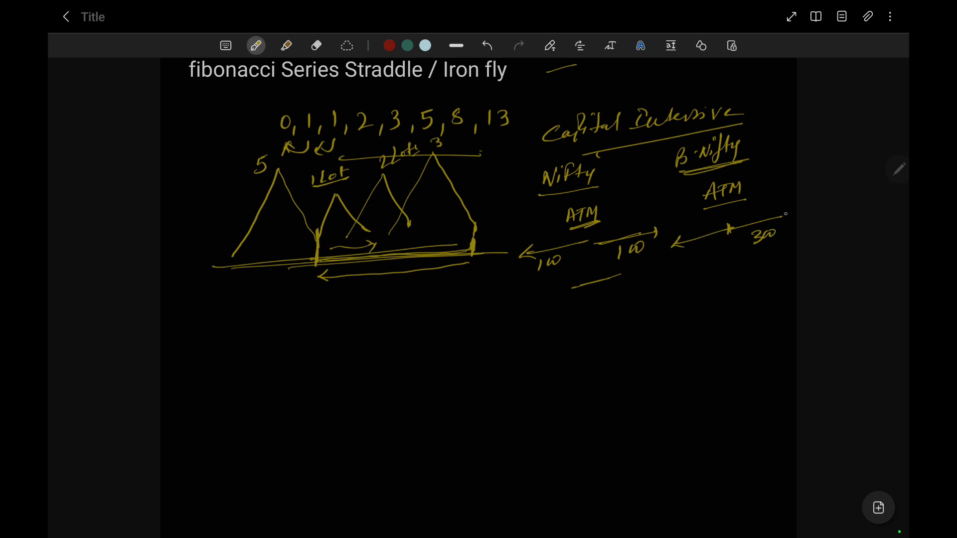
pyautogui.moveTo(784, 208); pyautogui.dragTo(786, 222)
pyautogui.scroll(1, 359, 255)
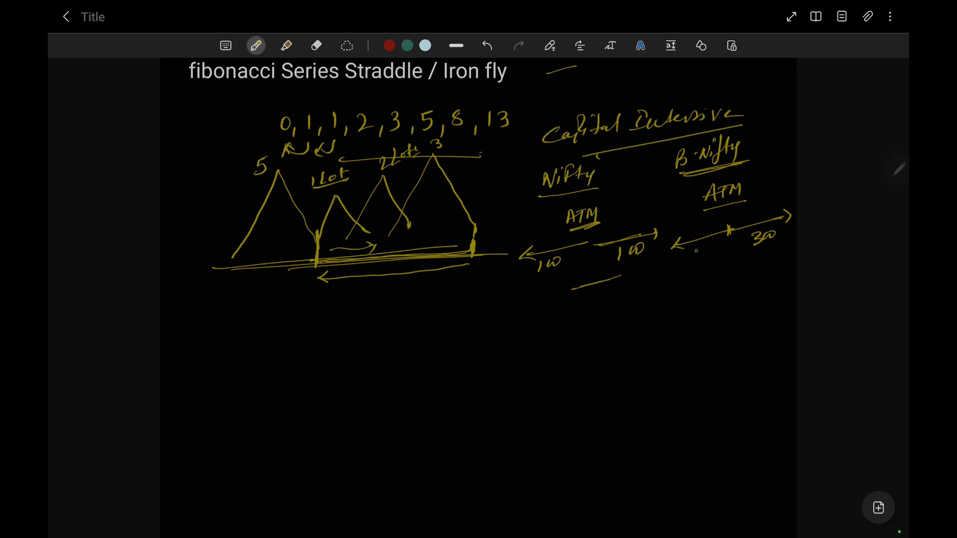
pyautogui.moveTo(693, 248)
pyautogui.mouseDown()
pyautogui.moveTo(694, 260)
pyautogui.moveTo(705, 251)
pyautogui.mouseUp()
pyautogui.moveTo(714, 249); pyautogui.dragTo(712, 249)
# Step: Sketch a payoff peak at each end of the B-Nifty 300-point range
pyautogui.moveTo(730, 233)
pyautogui.mouseDown()
pyautogui.moveTo(770, 222)
pyautogui.moveTo(784, 160)
pyautogui.moveTo(794, 218)
pyautogui.mouseUp()
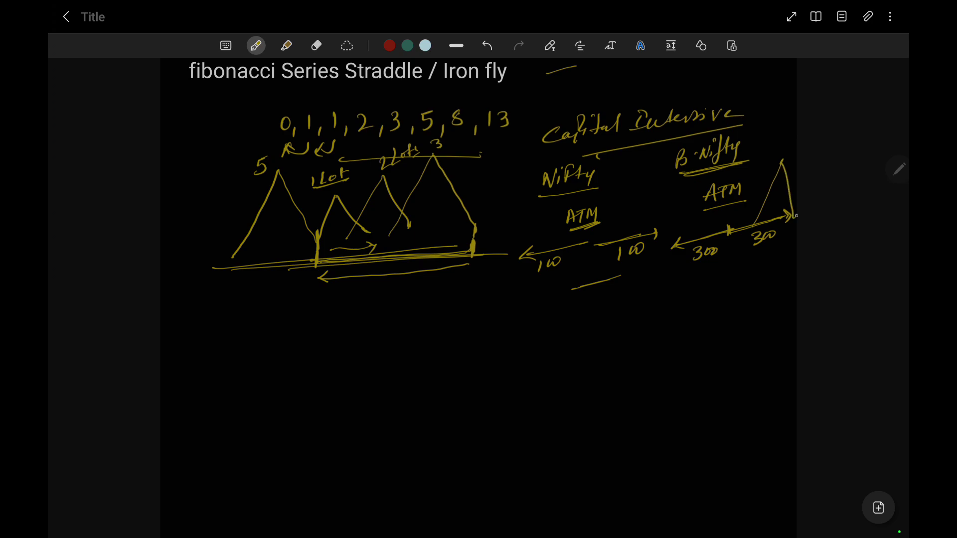
pyautogui.moveTo(651, 263)
pyautogui.mouseDown()
pyautogui.moveTo(677, 191)
pyautogui.moveTo(701, 245)
pyautogui.mouseUp()
pyautogui.moveTo(652, 262); pyautogui.dragTo(642, 265)
# Step: Write the entry time "Friday 12-2 pm" below the payoff sketch and underline the end of it
pyautogui.scroll(-3, 479, 199)
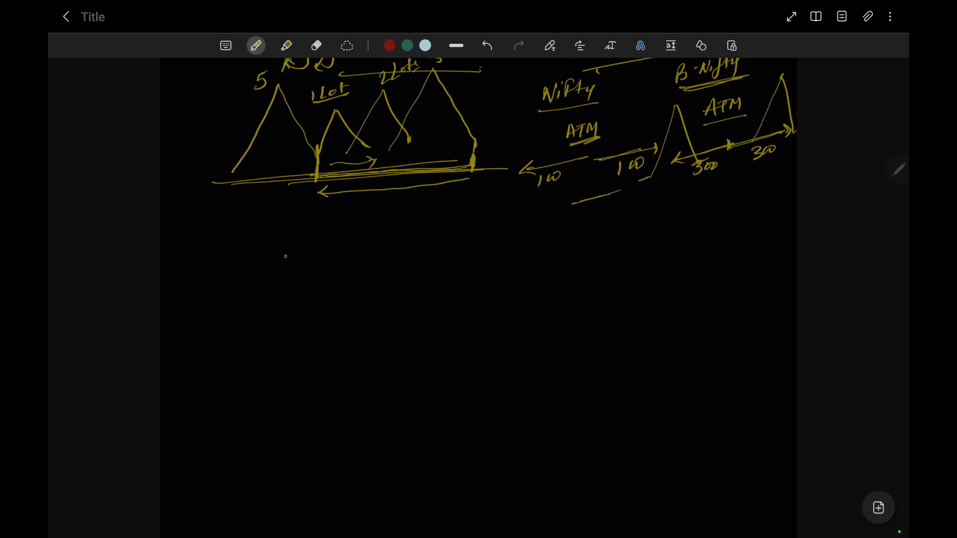
pyautogui.moveTo(277, 256); pyautogui.dragTo(275, 274)
pyautogui.moveTo(282, 244)
pyautogui.mouseDown()
pyautogui.moveTo(277, 264)
pyautogui.moveTo(295, 259)
pyautogui.moveTo(301, 267)
pyautogui.mouseUp()
pyautogui.moveTo(314, 244); pyautogui.dragTo(324, 278)
pyautogui.moveTo(352, 243)
pyautogui.mouseDown()
pyautogui.moveTo(349, 259)
pyautogui.moveTo(407, 250)
pyautogui.moveTo(431, 234)
pyautogui.mouseUp()
pyautogui.moveTo(373, 269); pyautogui.dragTo(433, 255)
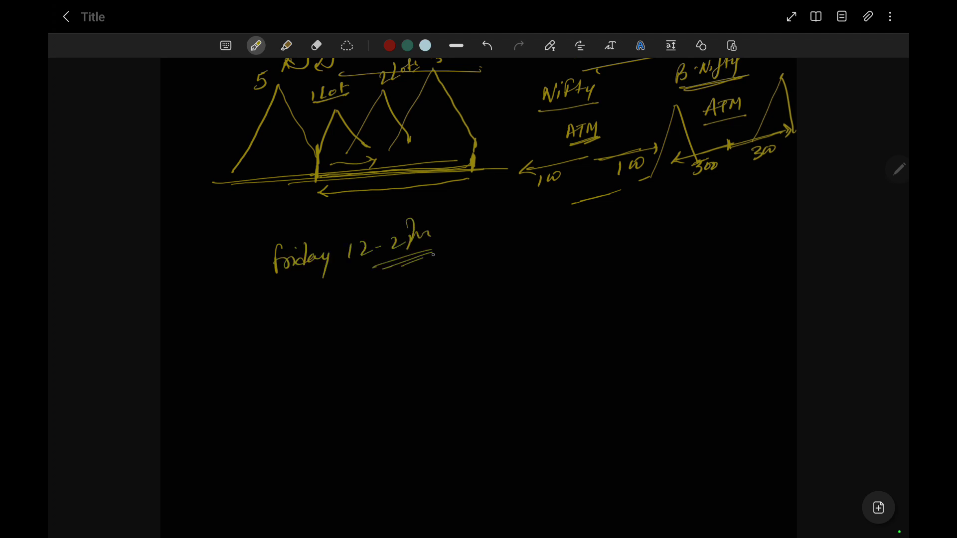
# Step: Write "exit Thursday" beside the entry time and underline it
pyautogui.moveTo(527, 235); pyautogui.dragTo(538, 238)
pyautogui.moveTo(537, 227)
pyautogui.mouseDown()
pyautogui.moveTo(548, 238)
pyautogui.moveTo(540, 240)
pyautogui.moveTo(569, 238)
pyautogui.mouseUp()
pyautogui.moveTo(559, 225); pyautogui.dragTo(572, 223)
pyautogui.moveTo(542, 250); pyautogui.dragTo(576, 240)
pyautogui.moveTo(527, 264); pyautogui.dragTo(540, 259)
pyautogui.moveTo(534, 257); pyautogui.dragTo(536, 271)
pyautogui.moveTo(543, 253)
pyautogui.mouseDown()
pyautogui.moveTo(544, 266)
pyautogui.moveTo(566, 265)
pyautogui.mouseUp()
pyautogui.moveTo(576, 247)
pyautogui.mouseDown()
pyautogui.moveTo(570, 266)
pyautogui.moveTo(612, 243)
pyautogui.mouseUp()
pyautogui.moveTo(540, 288); pyautogui.dragTo(649, 254)
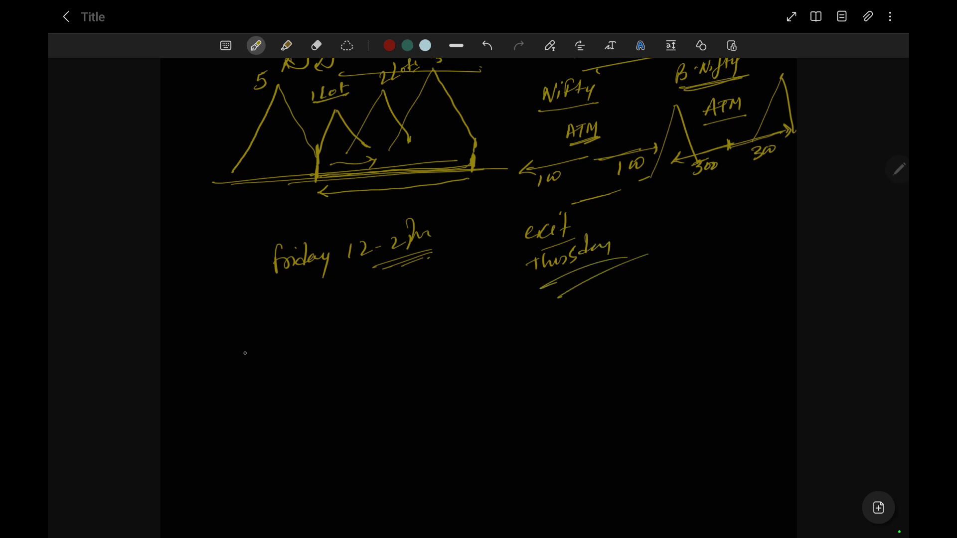
# Step: Write the underlined capital requirement "capital => 18-20 Lac" below the exit note
pyautogui.moveTo(243, 352); pyautogui.dragTo(402, 325)
pyautogui.moveTo(301, 366); pyautogui.dragTo(313, 356)
pyautogui.moveTo(472, 322)
pyautogui.mouseDown()
pyautogui.moveTo(465, 333)
pyautogui.moveTo(490, 310)
pyautogui.moveTo(496, 327)
pyautogui.moveTo(525, 314)
pyautogui.moveTo(526, 324)
pyautogui.moveTo(564, 318)
pyautogui.mouseUp()
pyautogui.moveTo(600, 295)
pyautogui.mouseDown()
pyautogui.moveTo(611, 307)
pyautogui.moveTo(577, 316)
pyautogui.mouseUp()
pyautogui.moveTo(588, 303)
pyautogui.mouseDown()
pyautogui.moveTo(584, 315)
pyautogui.moveTo(663, 273)
pyautogui.mouseUp()
pyautogui.moveTo(589, 327)
pyautogui.mouseDown()
pyautogui.moveTo(670, 295)
pyautogui.moveTo(596, 327)
pyautogui.mouseUp()
# Step: Switch to the StockMock simulator in Chrome and set the simulation to Fri, May 5, 2023, hour 11
pyautogui.scroll(5, 478, 279)
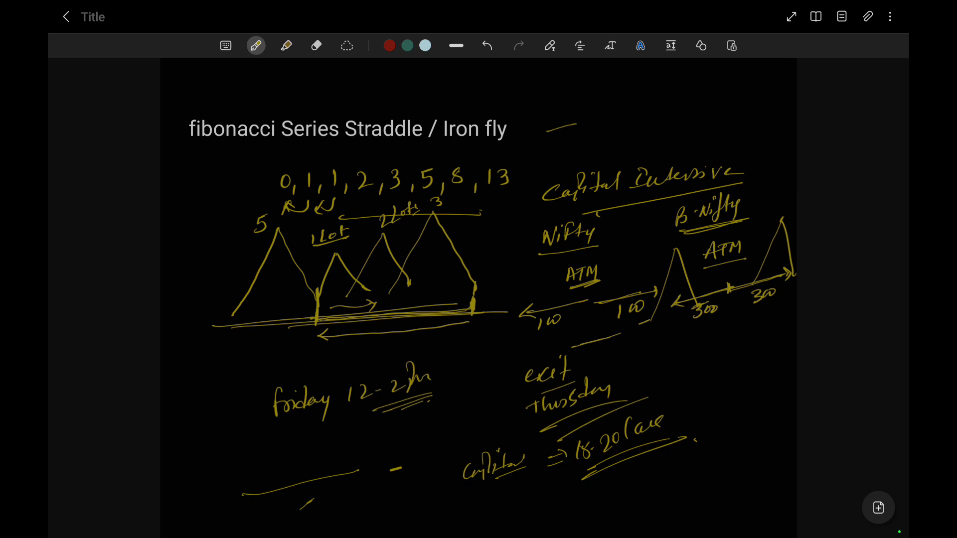
pyautogui.scroll(-3, 492, 304)
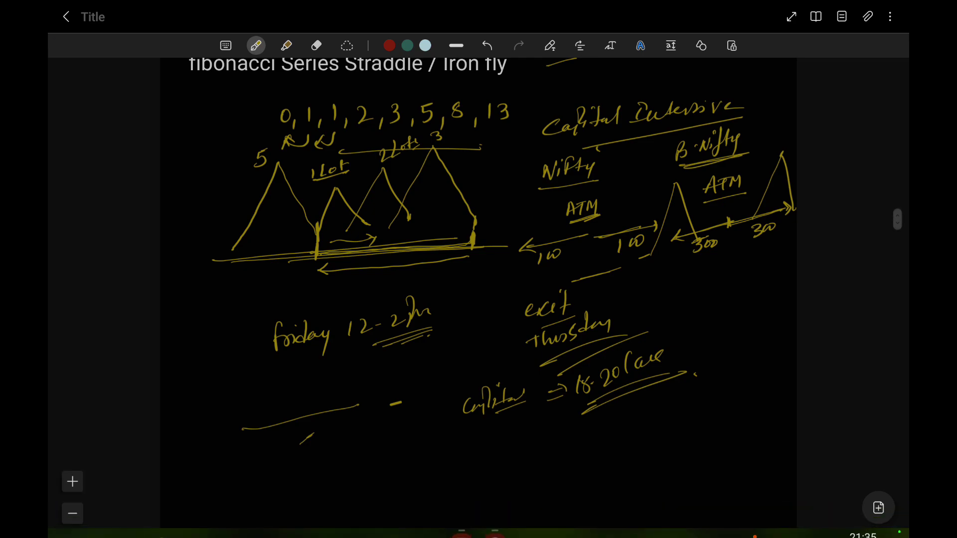
pyautogui.scroll(-2, 478, 249)
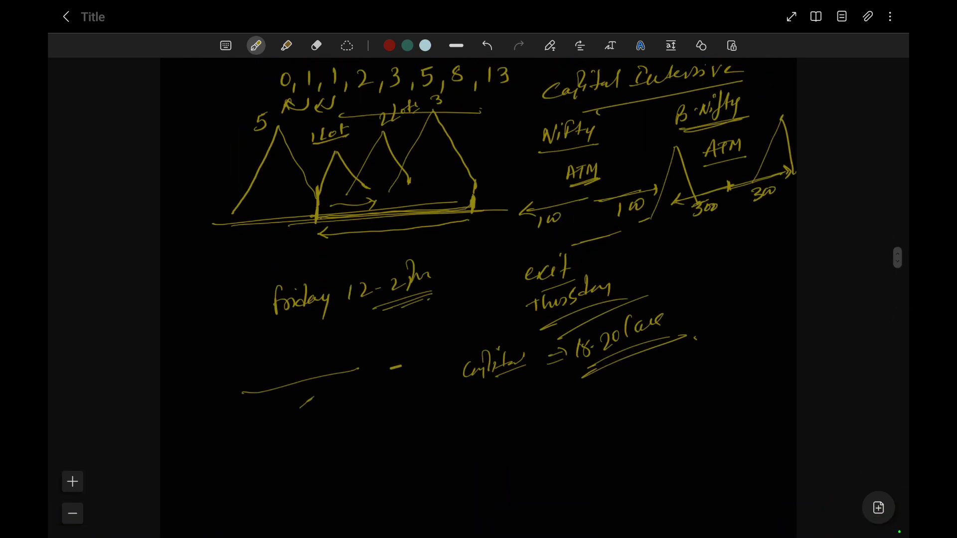
pyautogui.click(495, 522)
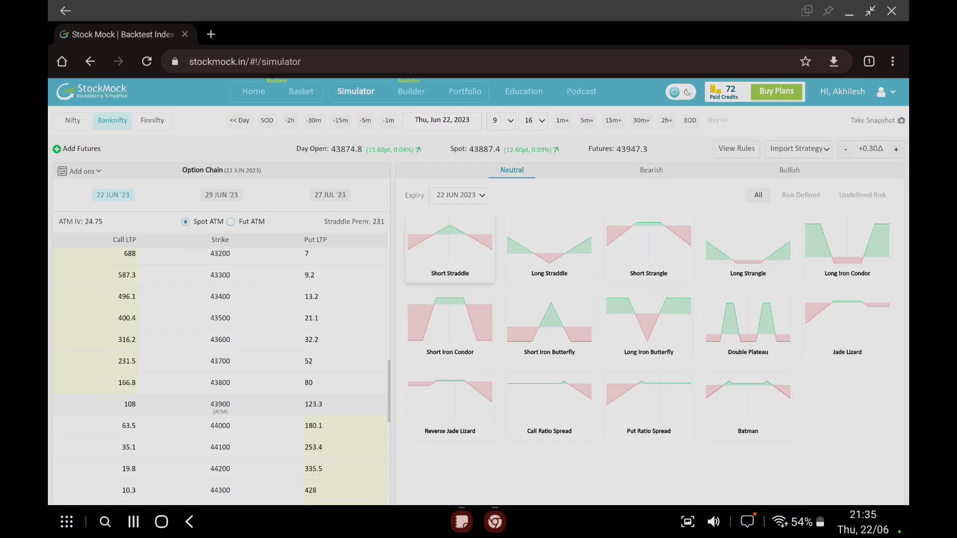
pyautogui.click(442, 120)
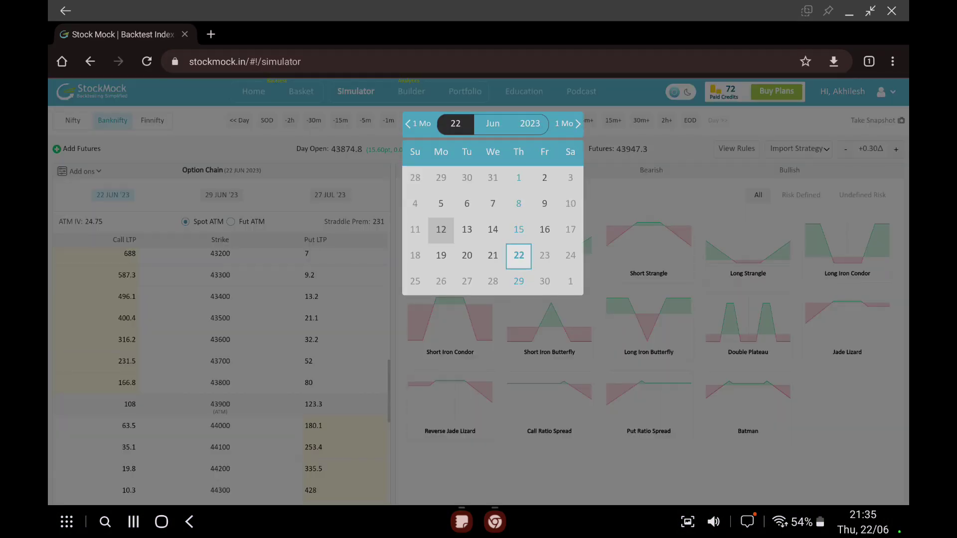
pyautogui.click(418, 123)
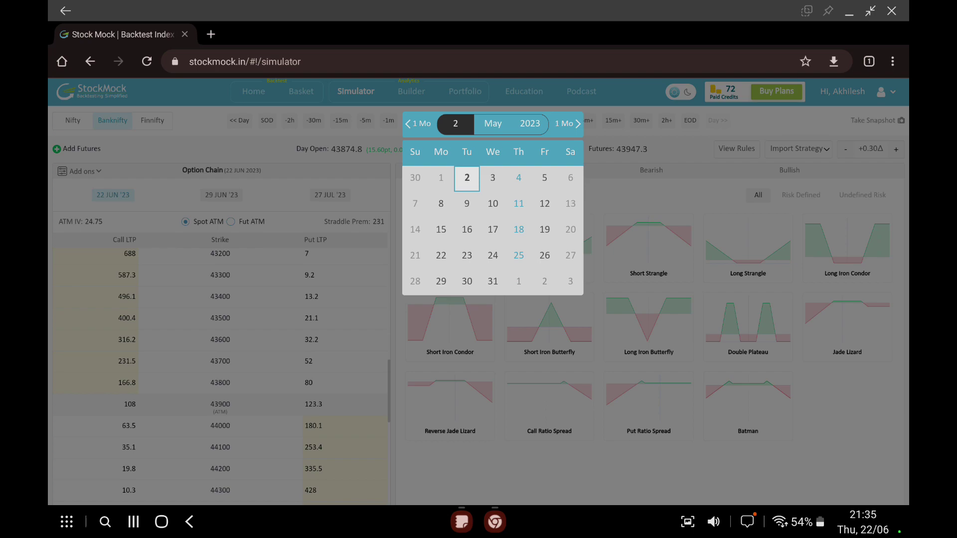
pyautogui.click(545, 178)
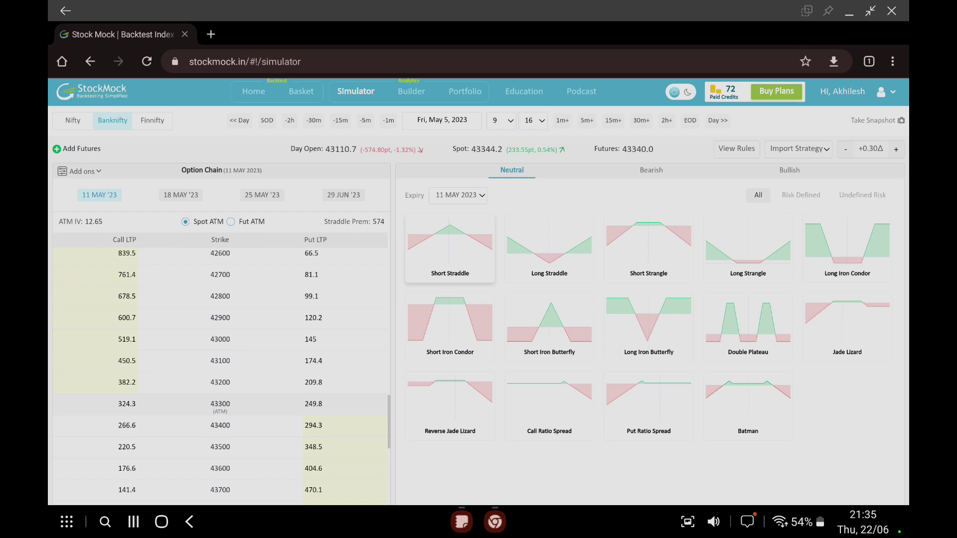
pyautogui.click(501, 121)
pyautogui.click(479, 301)
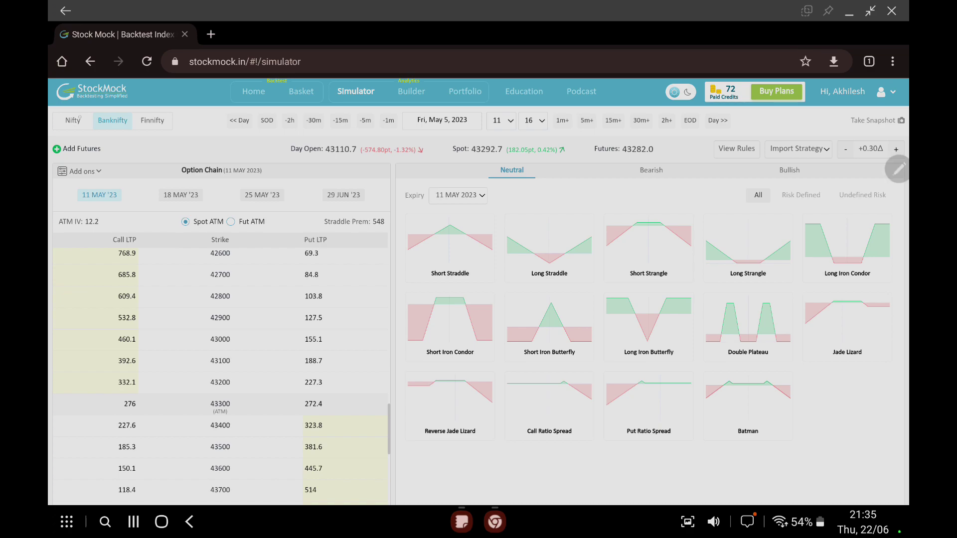
# Step: Change the index to Nifty and show Delta, ATM distance, and Call & Put IV in the option chain
pyautogui.click(73, 120)
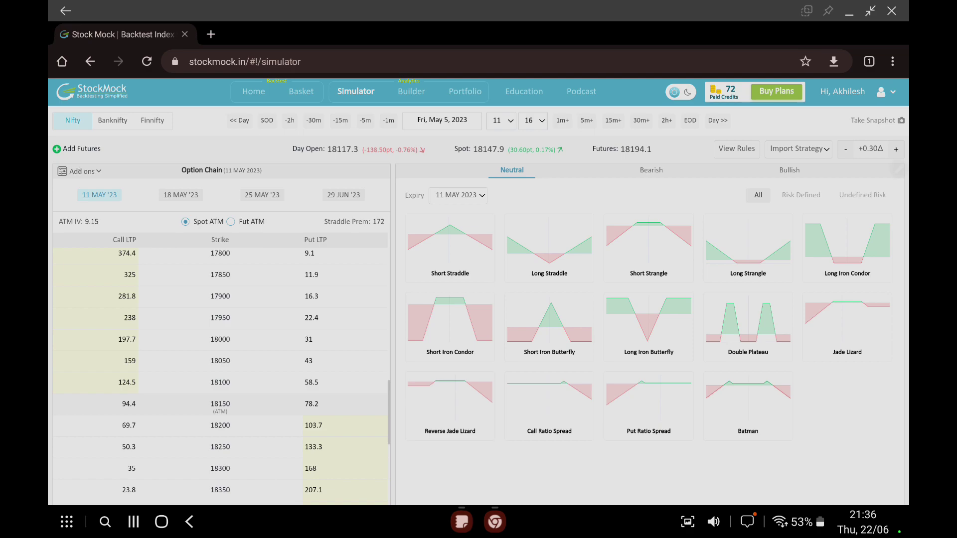
pyautogui.click(82, 171)
pyautogui.click(65, 193)
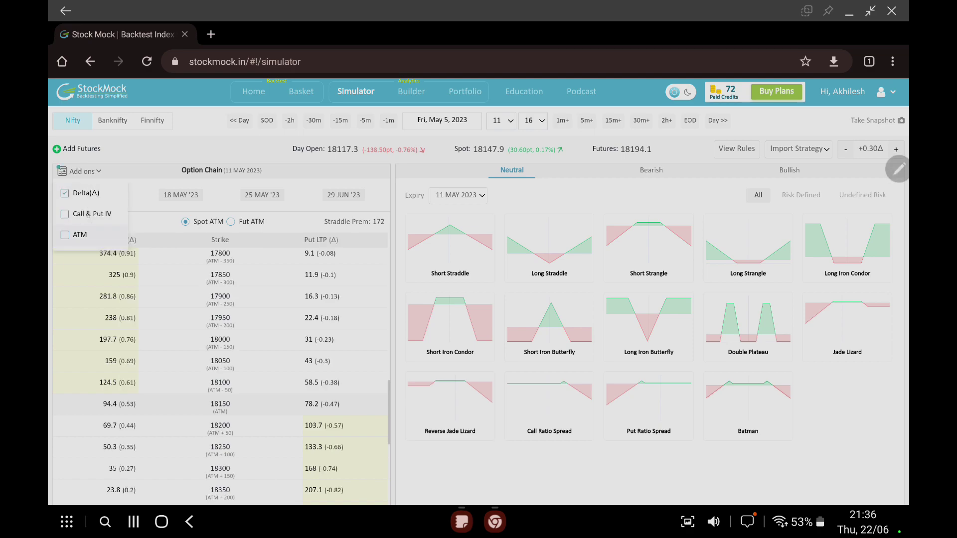
pyautogui.click(64, 214)
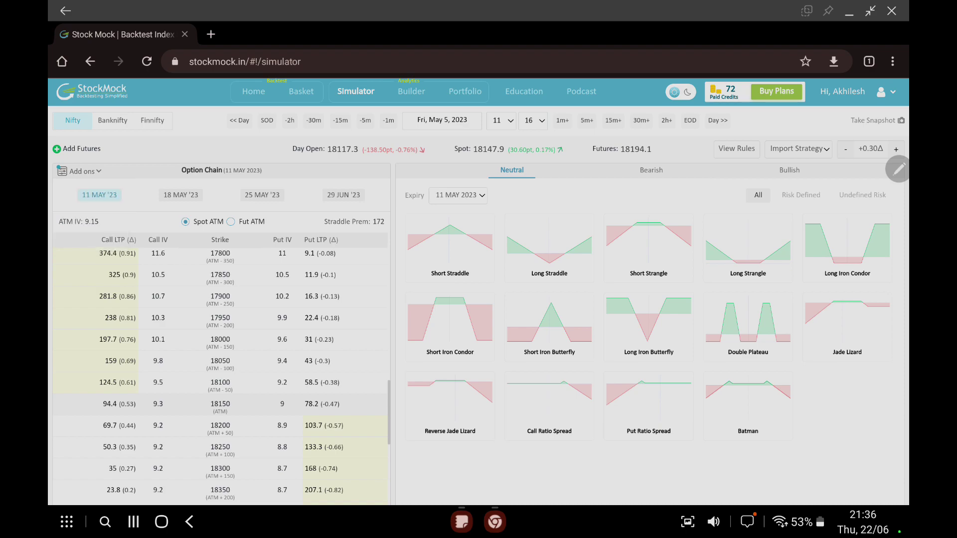
# Step: Load the neutral Short Straddle strategy at strike 18150 for the 11 May 2023 expiry
pyautogui.click(451, 249)
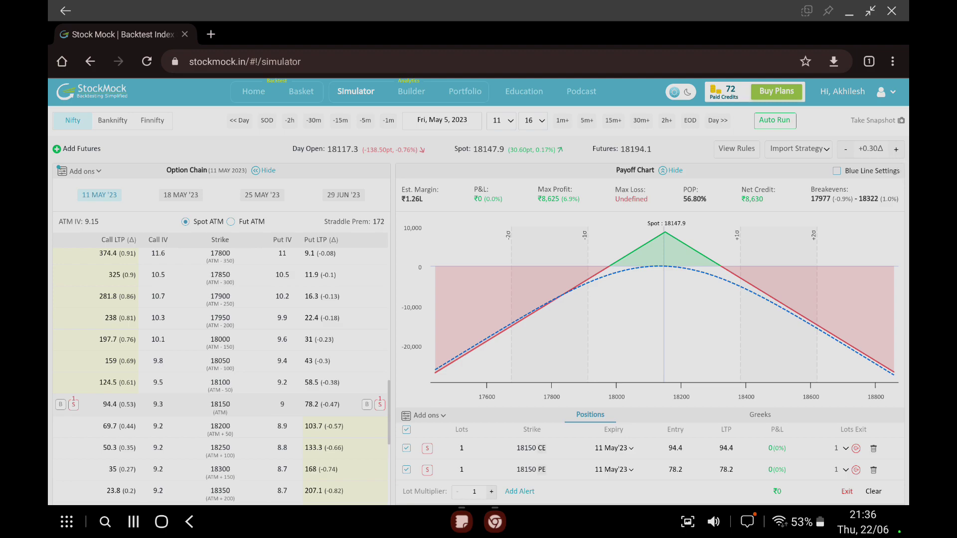
# Step: Advance the simulation in two-hour jumps to 15:16 on May 5, 2023, reviewing the option chain around the ATM strike
pyautogui.click(667, 120)
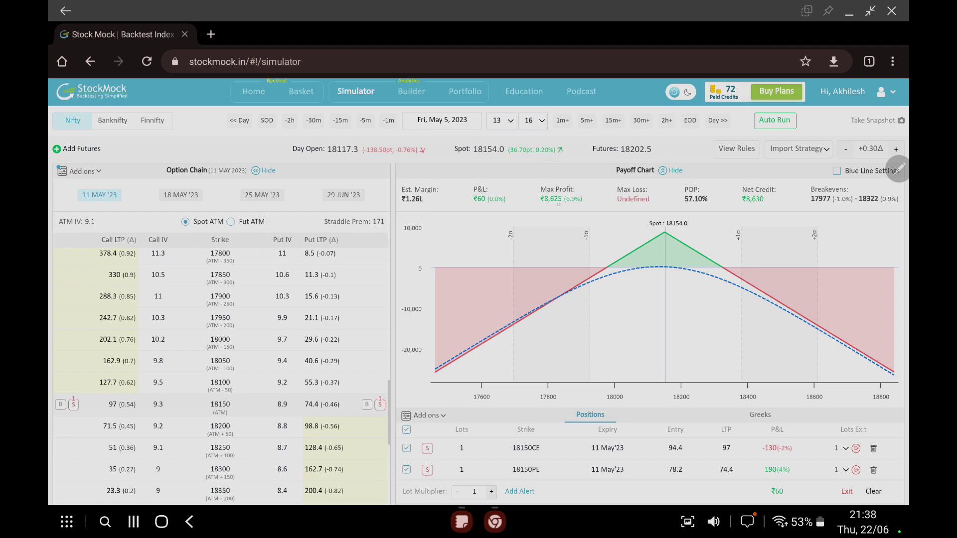
pyautogui.moveTo(578, 294)
pyautogui.click(666, 120)
pyautogui.scroll(-3, 220, 378)
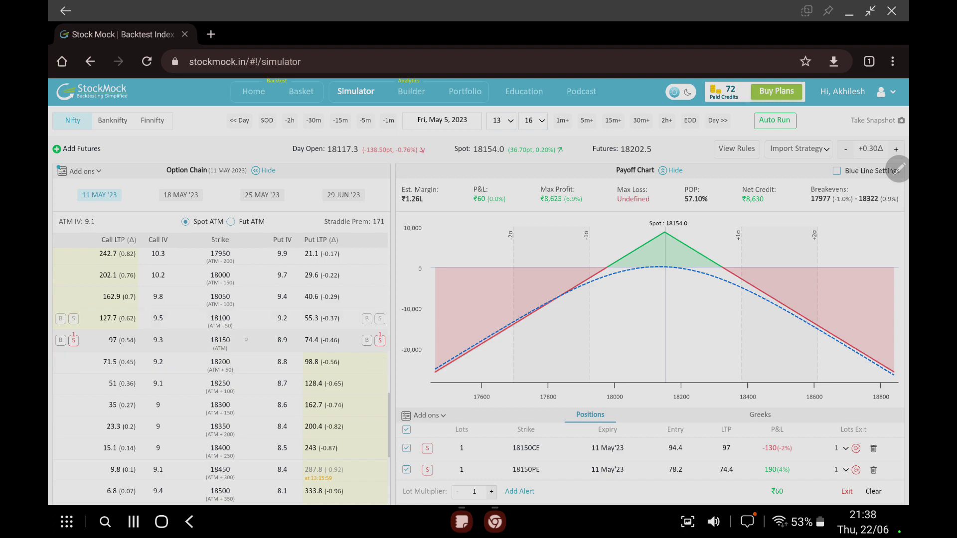
pyautogui.click(221, 340)
pyautogui.moveTo(220, 297)
pyautogui.scroll(-1, 220, 284)
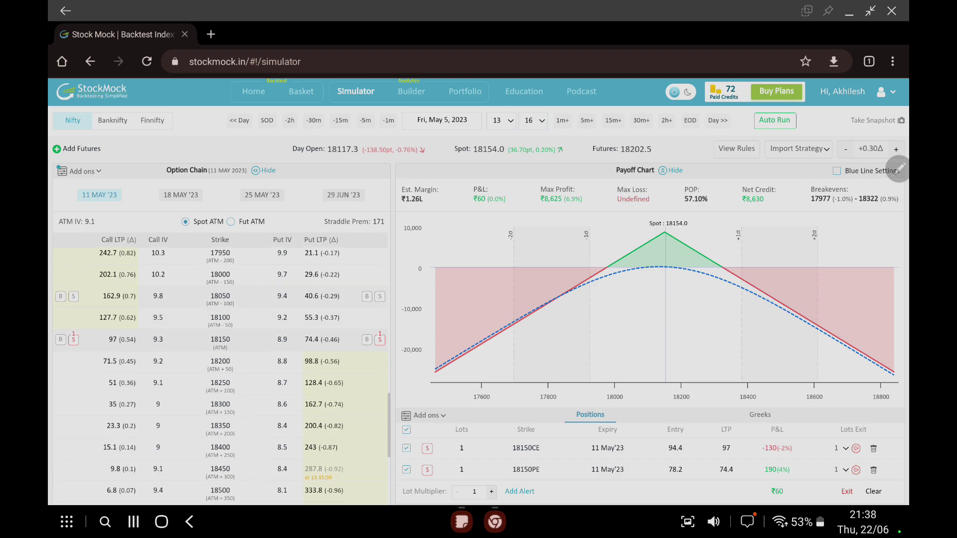
pyautogui.moveTo(289, 381)
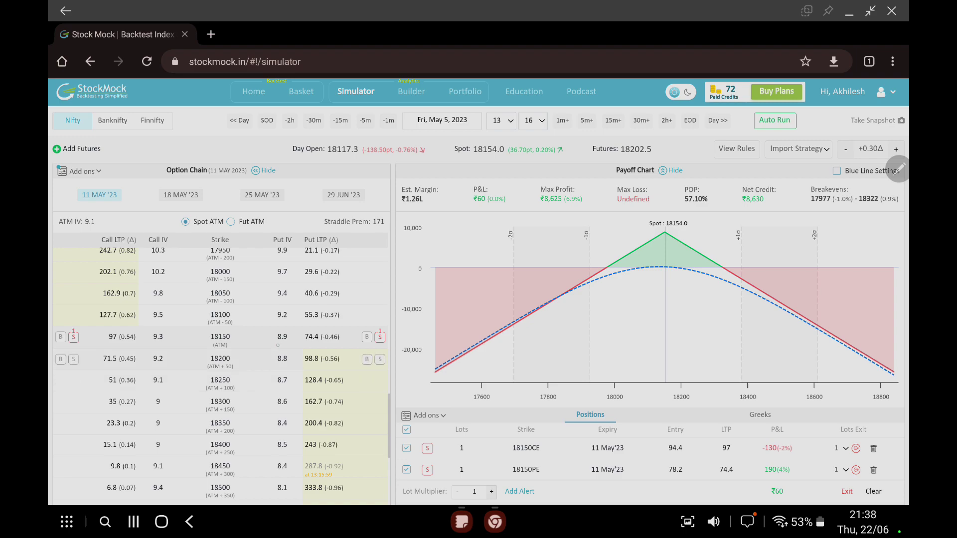
pyautogui.moveTo(266, 359)
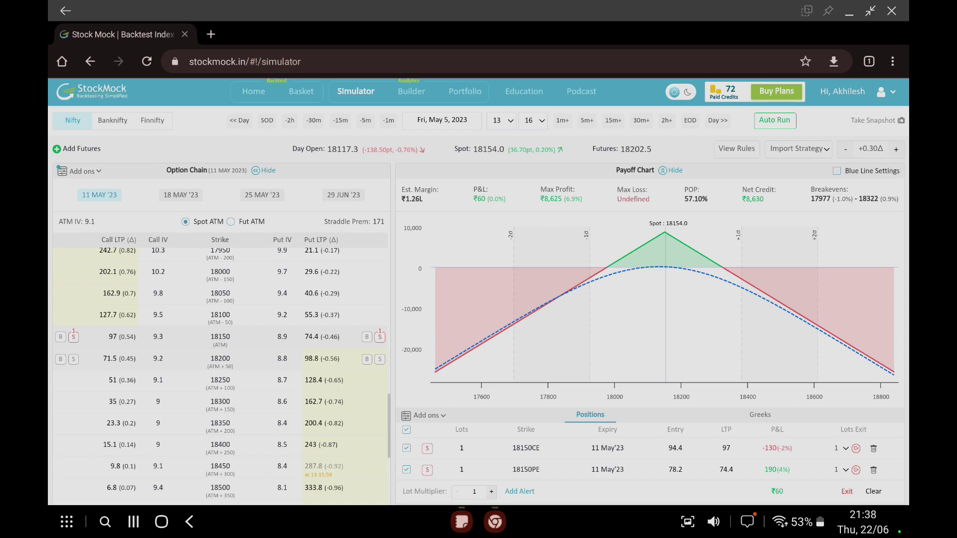
pyautogui.click(666, 120)
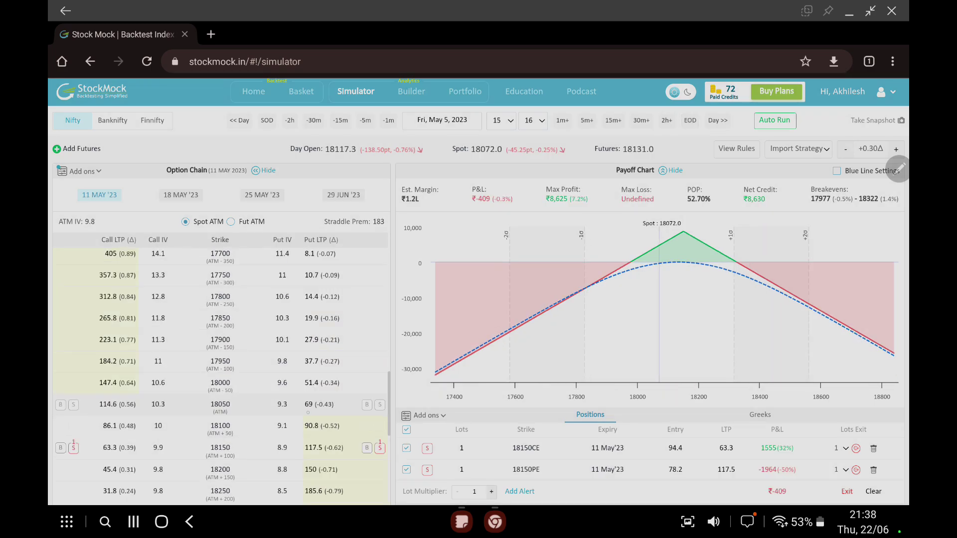
# Step: Sell two lots each of the 18050 put and 18050 call for the 11 May 2023 expiry
pyautogui.scroll(-3, 220, 377)
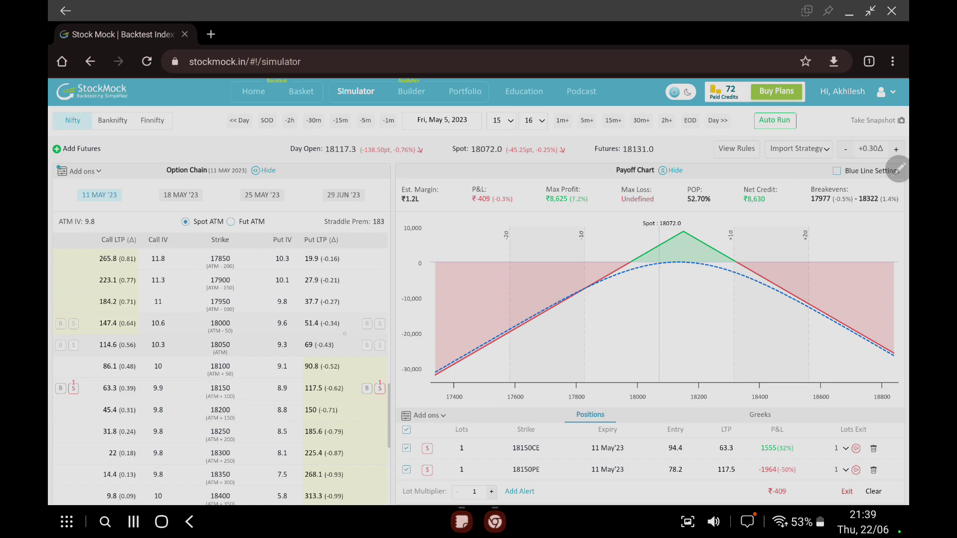
pyautogui.click(282, 345)
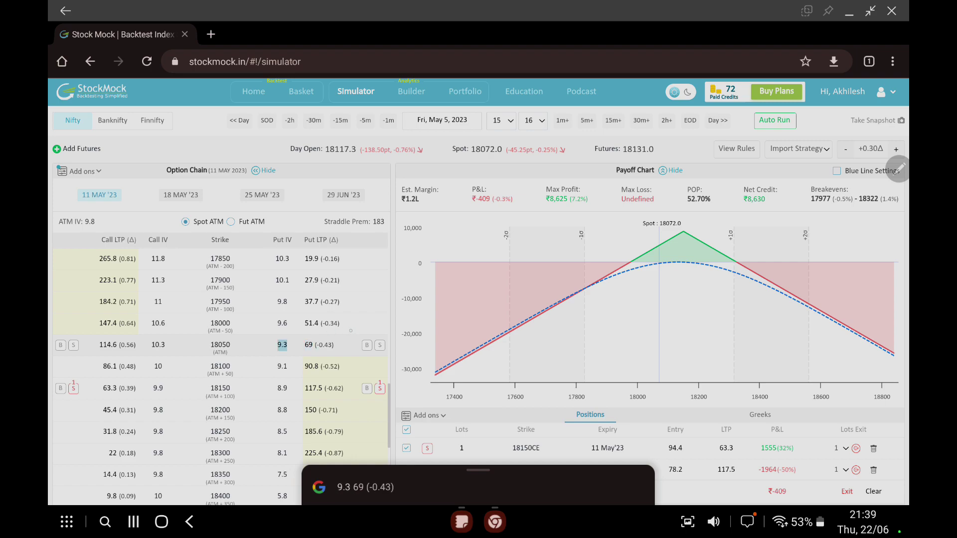
pyautogui.click(380, 345)
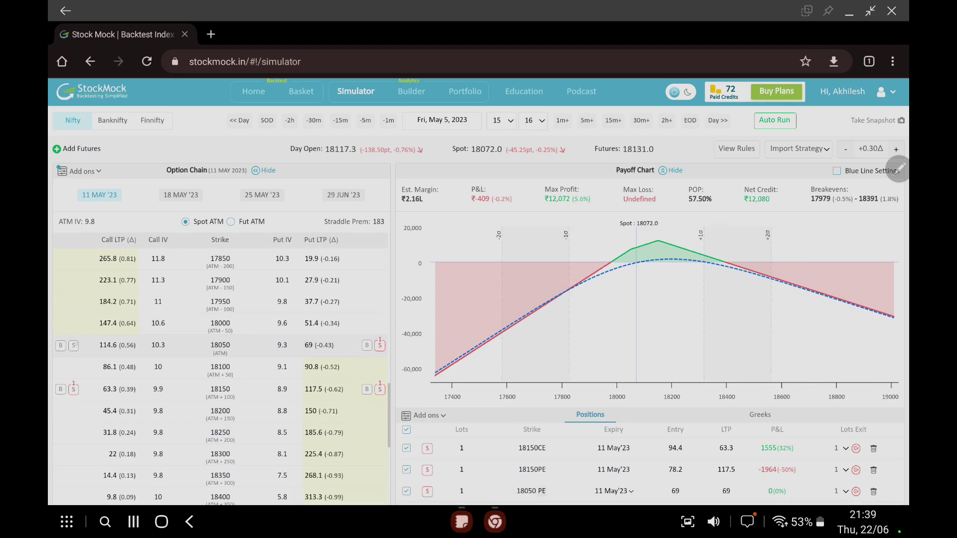
pyautogui.scroll(-2, 648, 279)
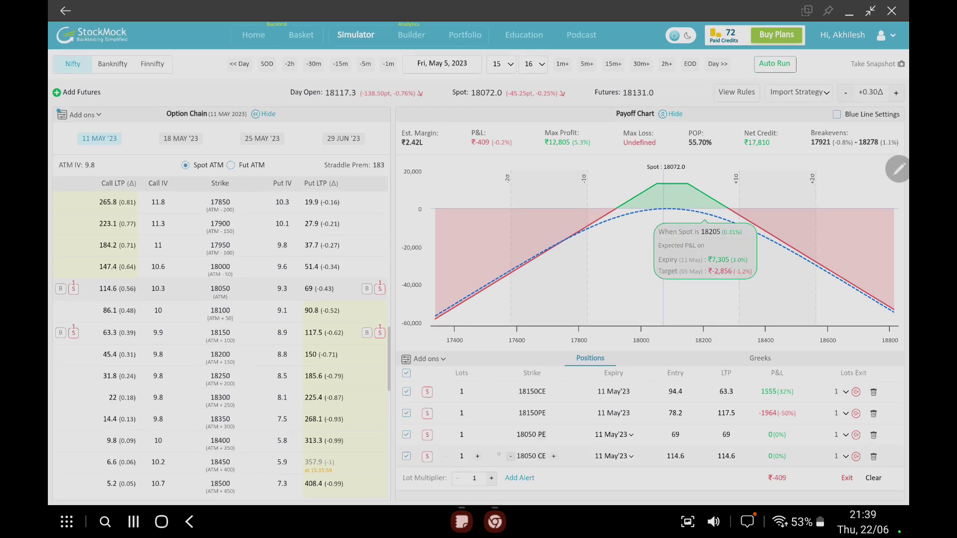
pyautogui.click(477, 434)
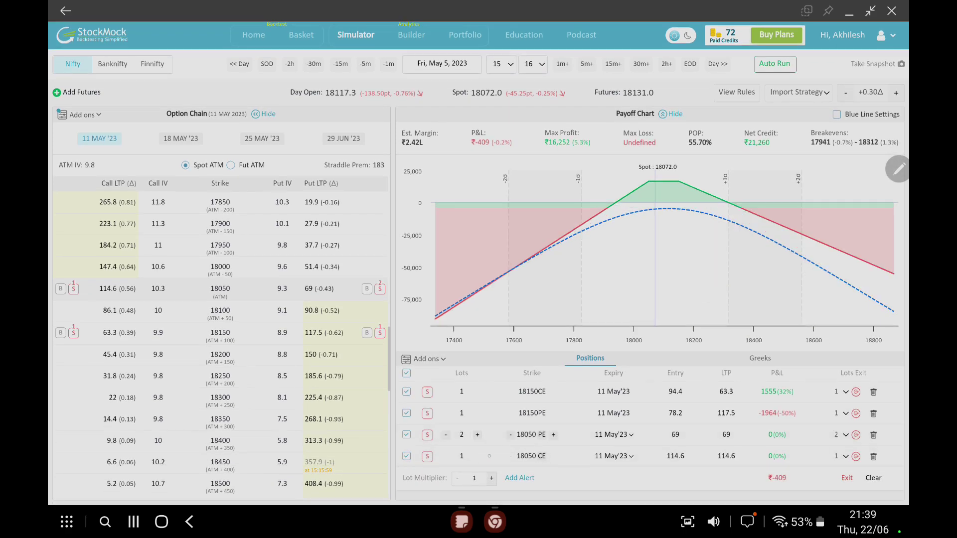
pyautogui.scroll(2, 409, 208)
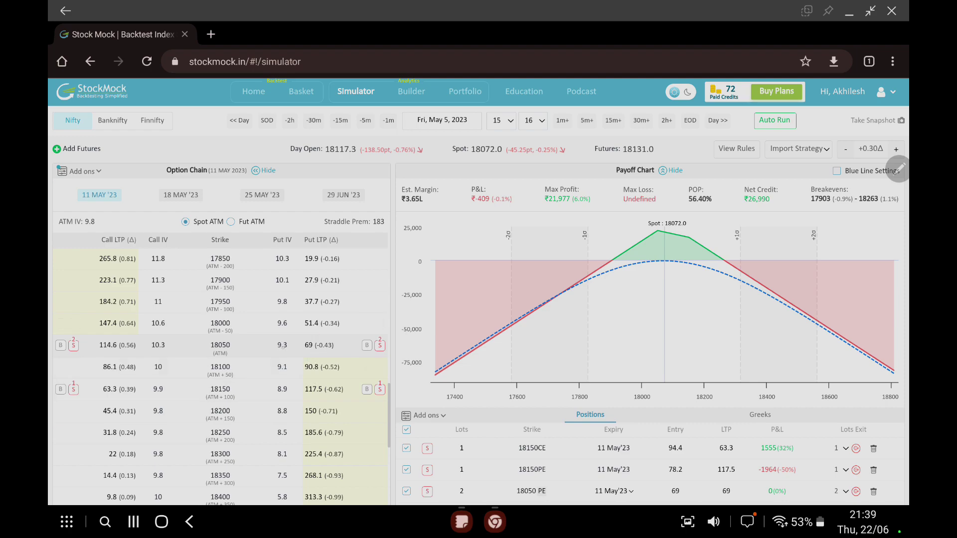
# Step: Advance the simulation by two trading hours to 11:02 on Mon, May 8, 2023
pyautogui.moveTo(302, 299)
pyautogui.moveTo(272, 323)
pyautogui.click(666, 120)
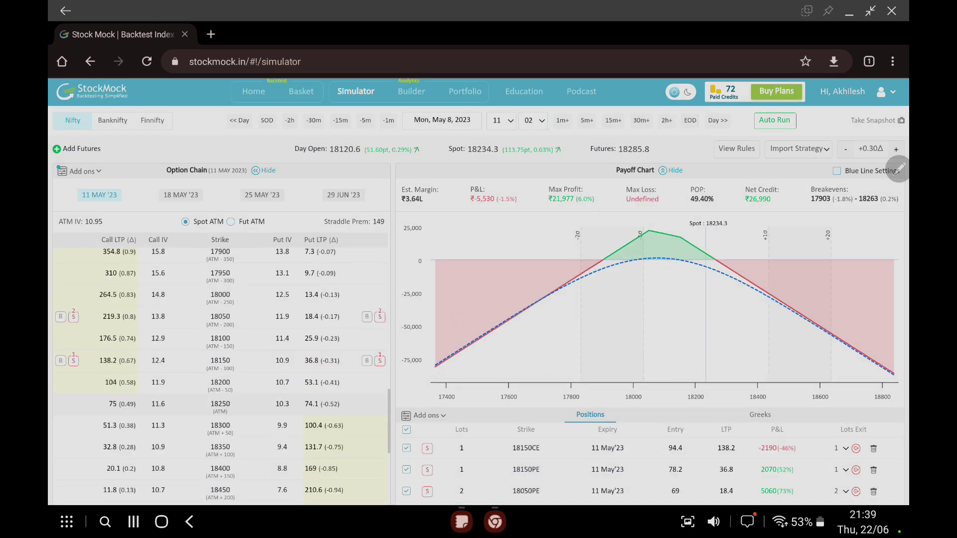
pyautogui.moveTo(260, 382)
# Step: Sell one lot each of the 18250 put and call, removing the mistakenly bought 18250 put
pyautogui.click(367, 404)
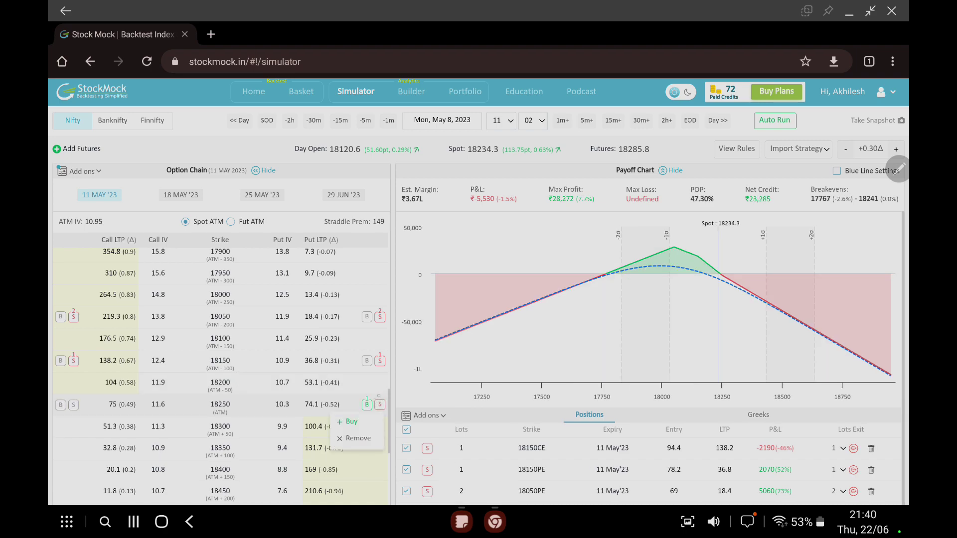
pyautogui.click(380, 404)
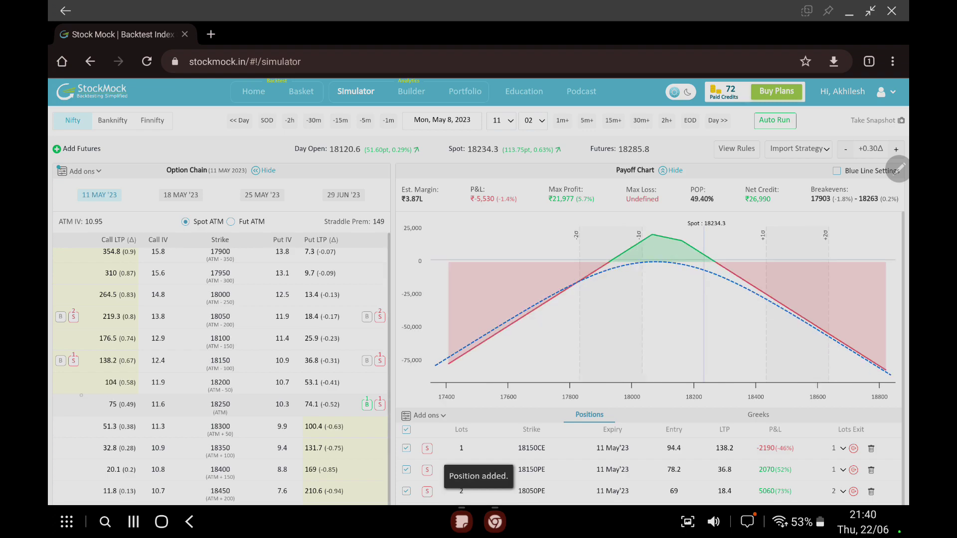
pyautogui.click(73, 404)
pyautogui.click(380, 405)
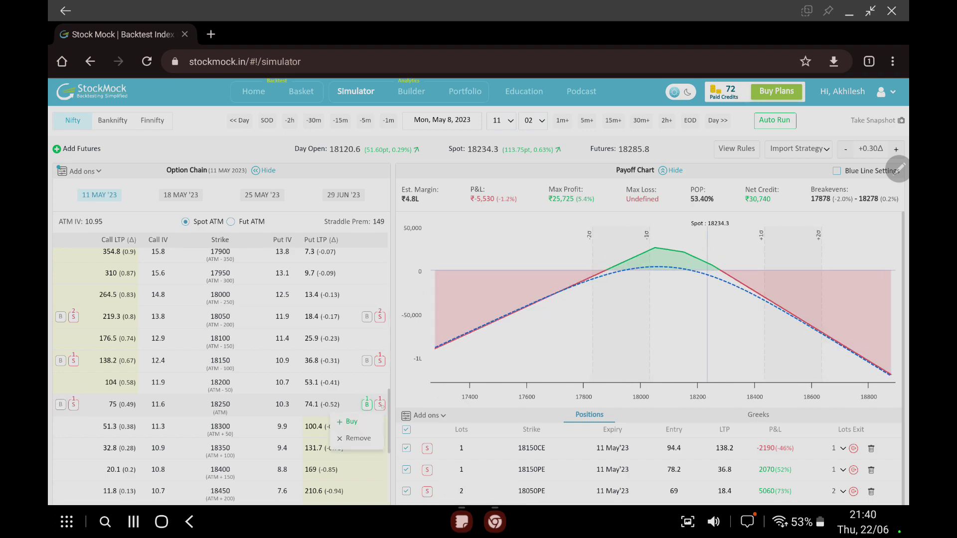
pyautogui.click(358, 438)
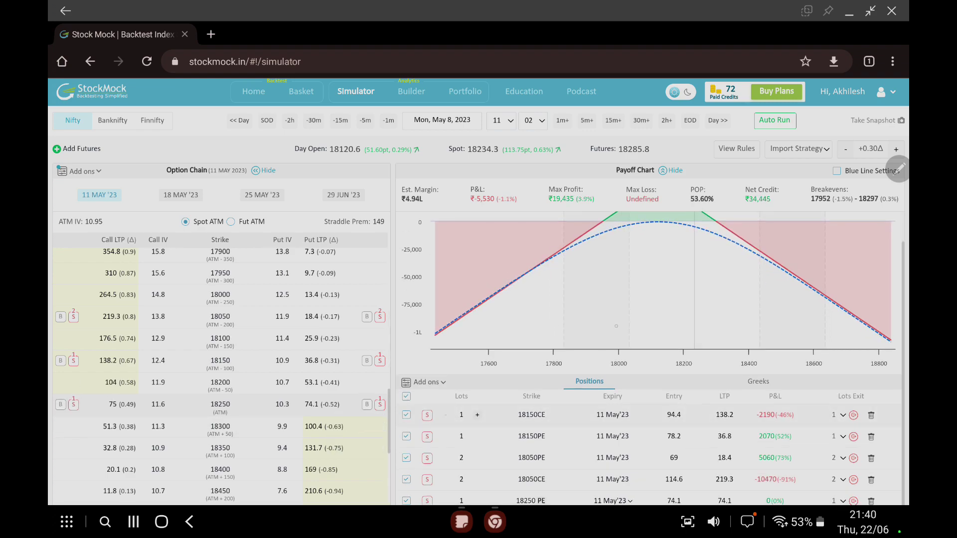
# Step: Increase the short 18250 put and 18250 call positions to three lots each
pyautogui.click(609, 250)
pyautogui.scroll(-2, 479, 299)
pyautogui.click(477, 445)
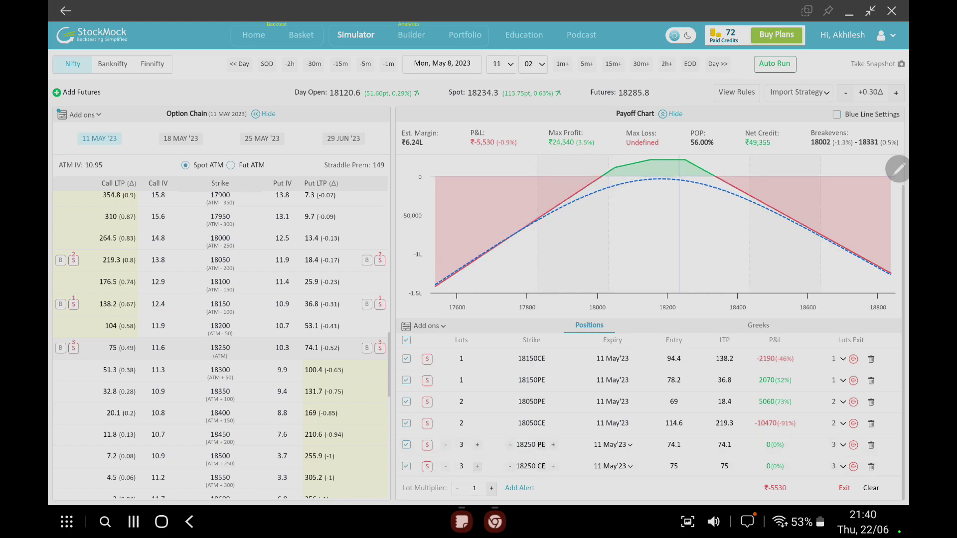
pyautogui.click(477, 467)
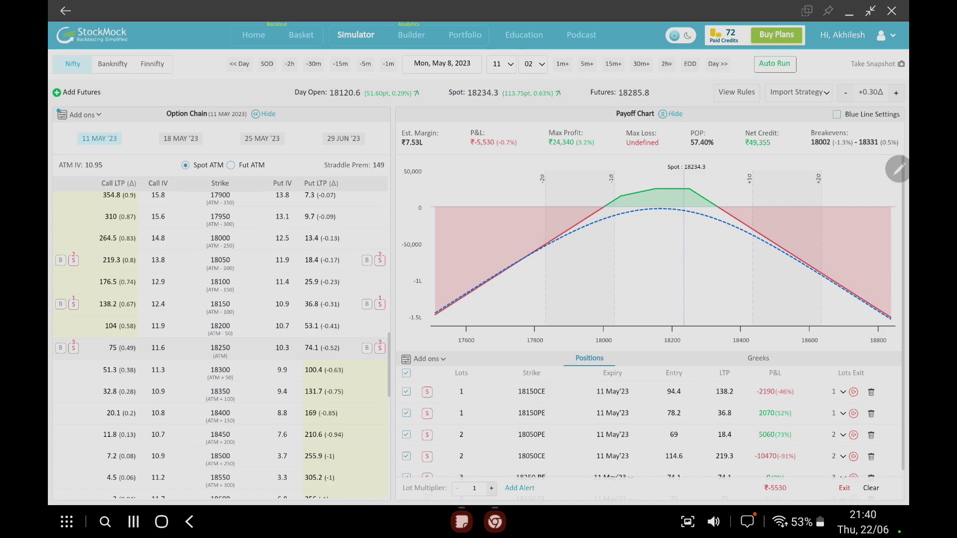
# Step: Advance the simulation in two-hour jumps to 10:48 on Tue, May 9, 2023
pyautogui.click(667, 64)
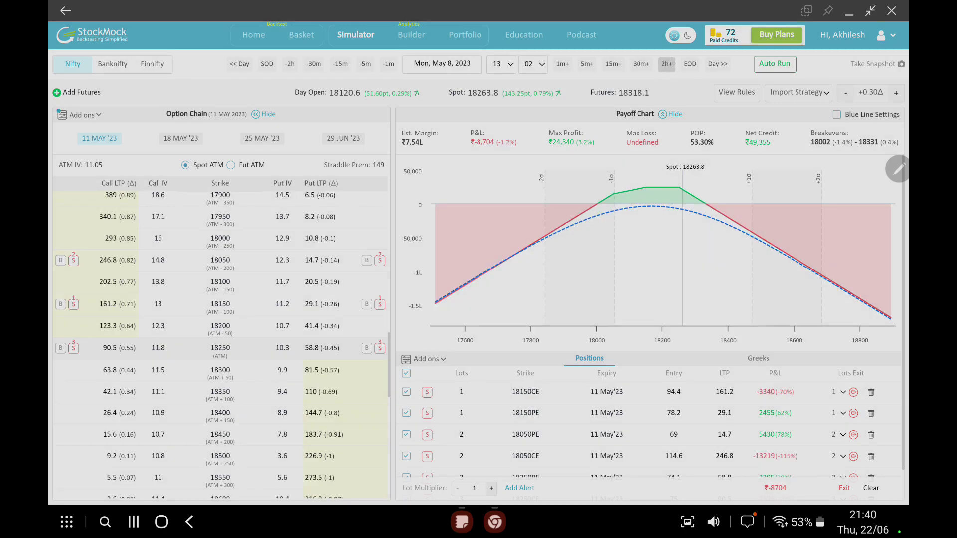
pyautogui.click(667, 64)
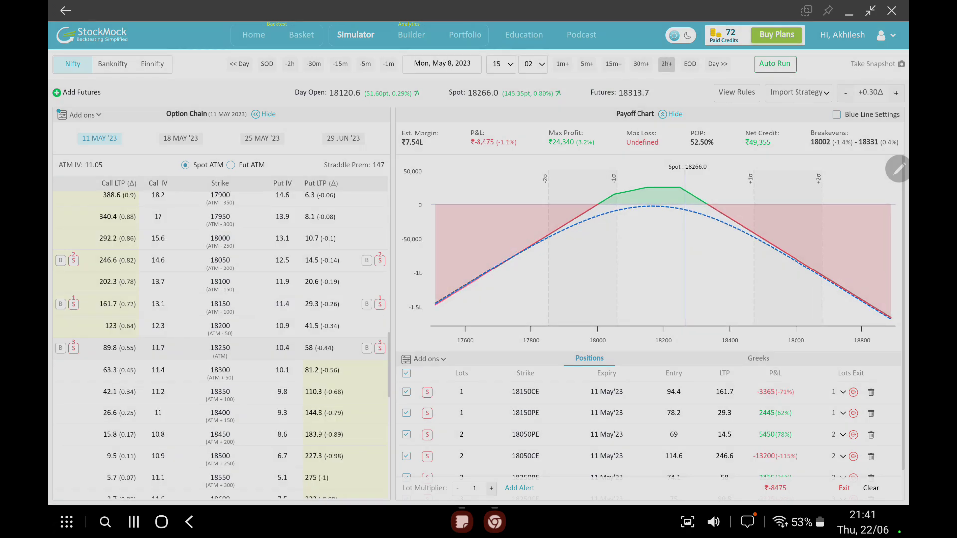
pyautogui.click(666, 64)
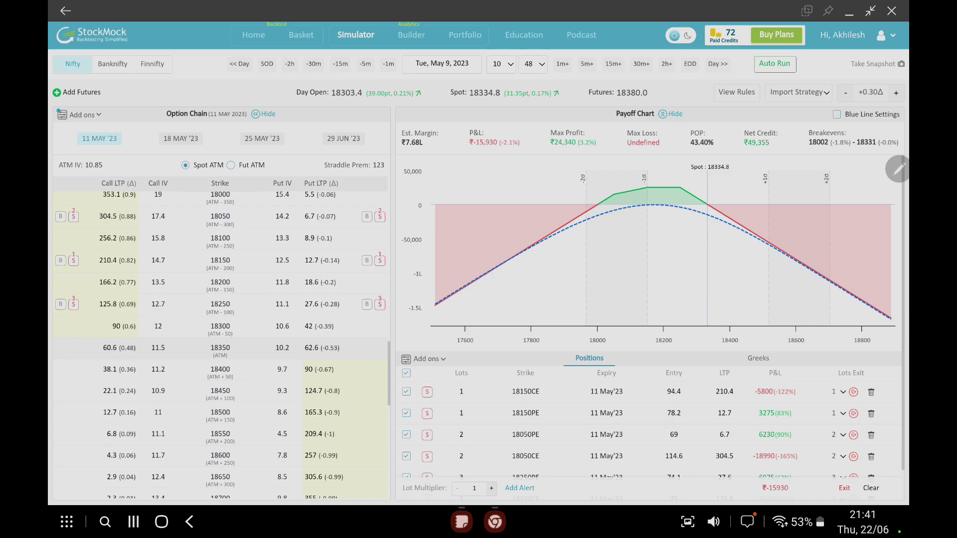
pyautogui.moveTo(765, 212)
# Step: Sell one lot each of the ATM 18350 put and call for the 11 May 2023 expiry
pyautogui.moveTo(374, 350)
pyautogui.click(380, 348)
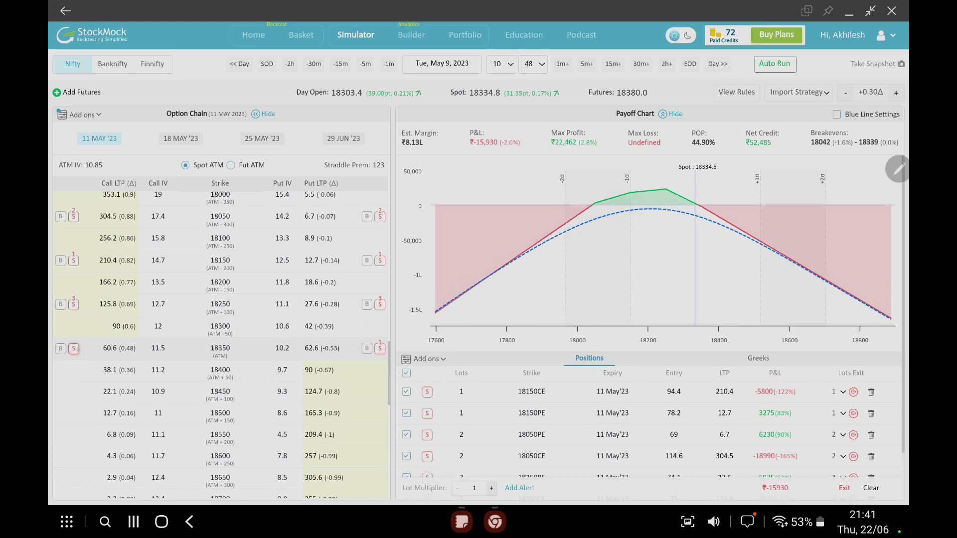
pyautogui.click(73, 348)
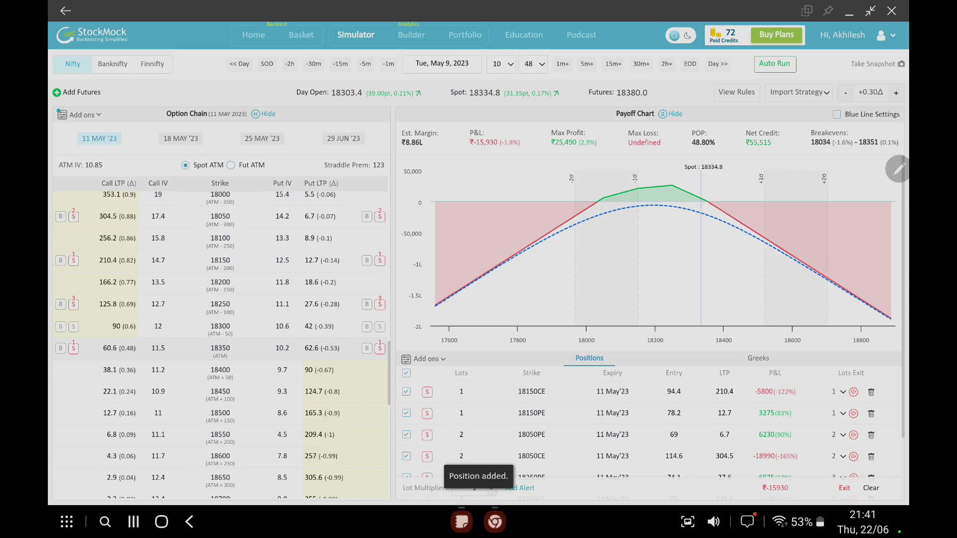
# Step: Increase the short 18350 put and 18350 call positions to five lots each
pyautogui.scroll(-3, 531, 327)
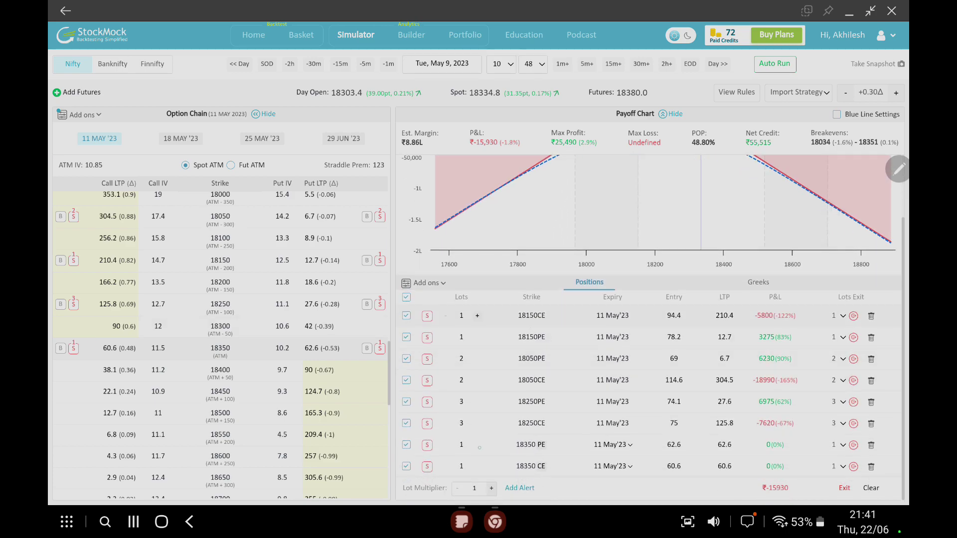
pyautogui.click(477, 445)
pyautogui.click(477, 445)
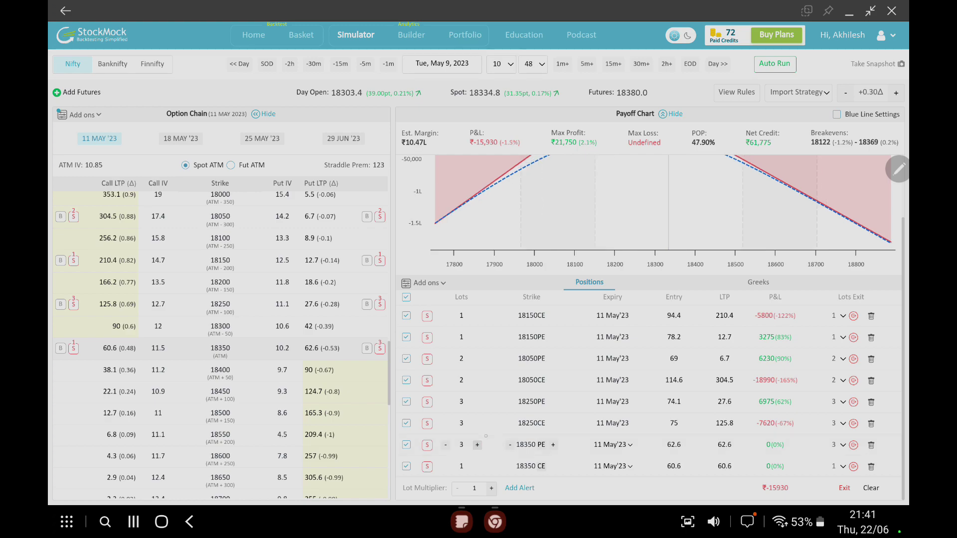
pyautogui.click(477, 445)
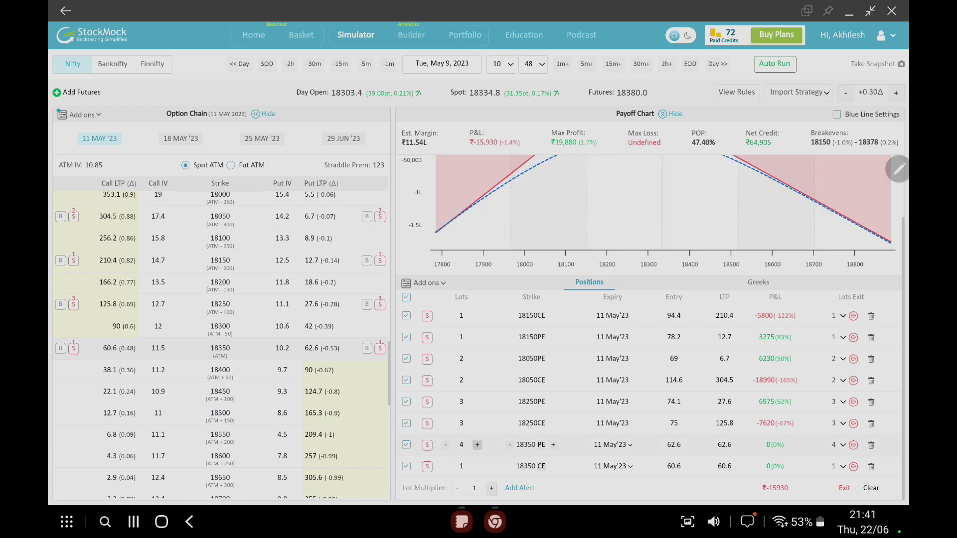
pyautogui.click(477, 445)
pyautogui.click(477, 466)
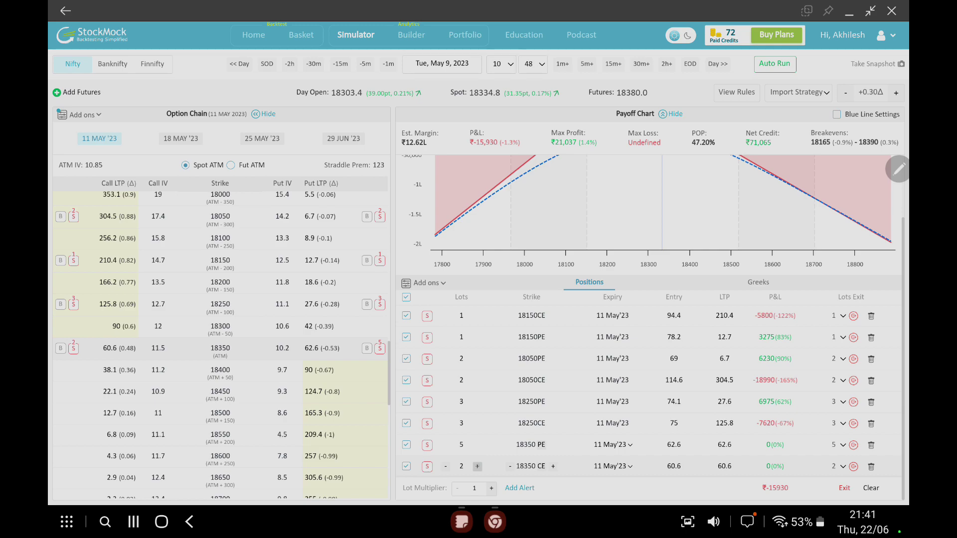
pyautogui.click(477, 466)
pyautogui.click(477, 466)
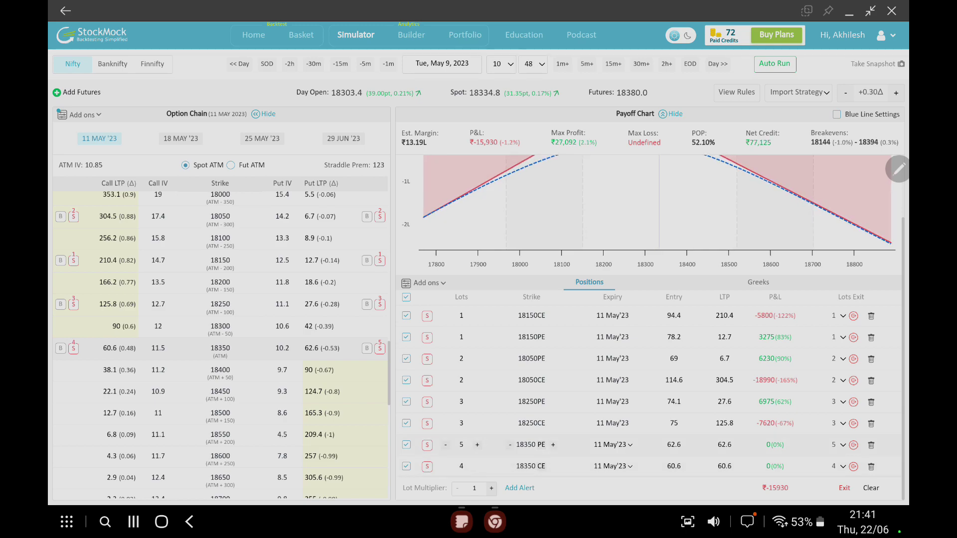
pyautogui.moveTo(477, 466)
pyautogui.click(477, 466)
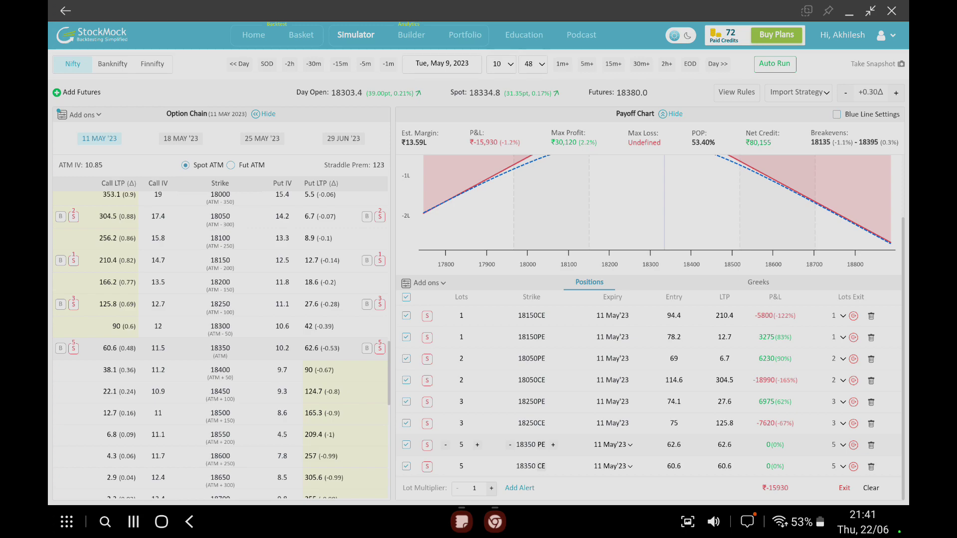
# Step: Advance the simulation in two-hour jumps to 10:34 on Wed, May 10, 2023
pyautogui.scroll(2, 648, 324)
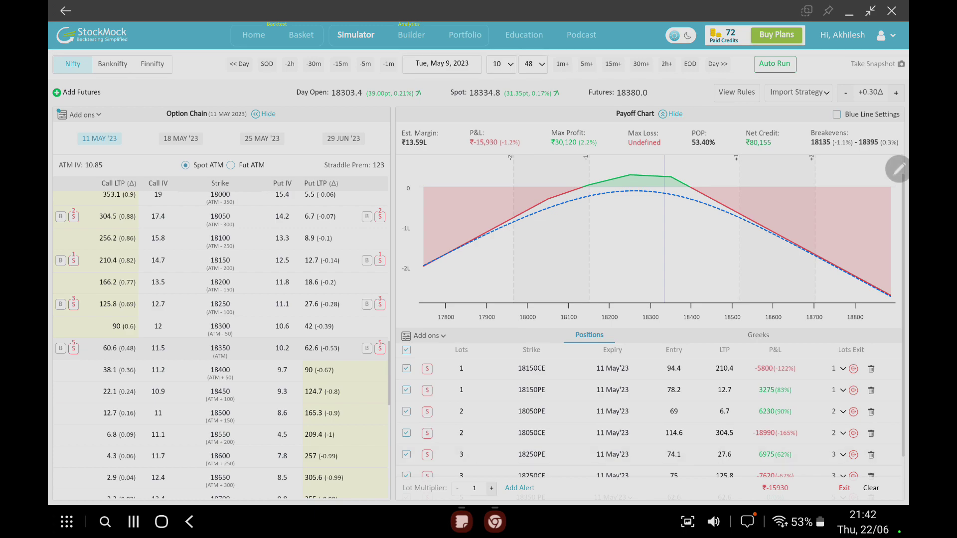
pyautogui.scroll(1, 648, 318)
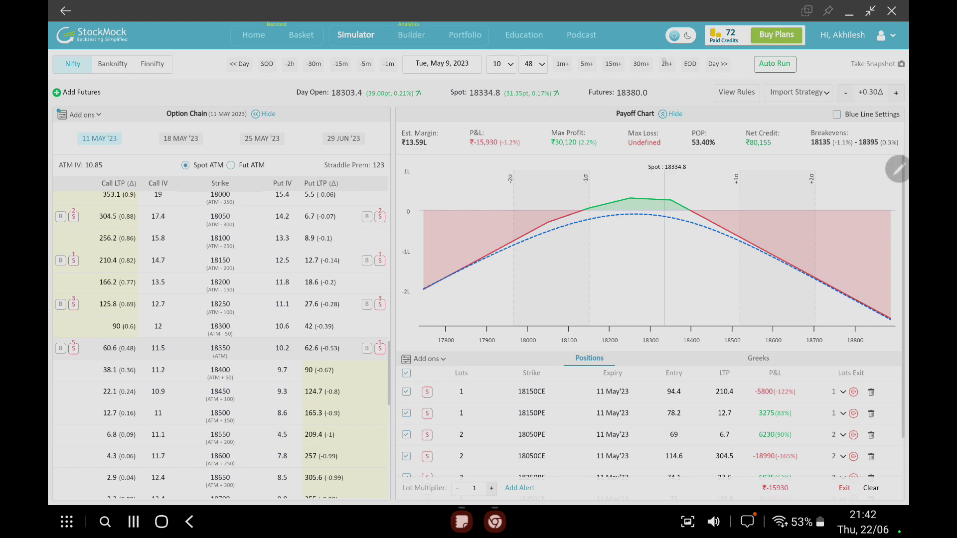
pyautogui.click(666, 63)
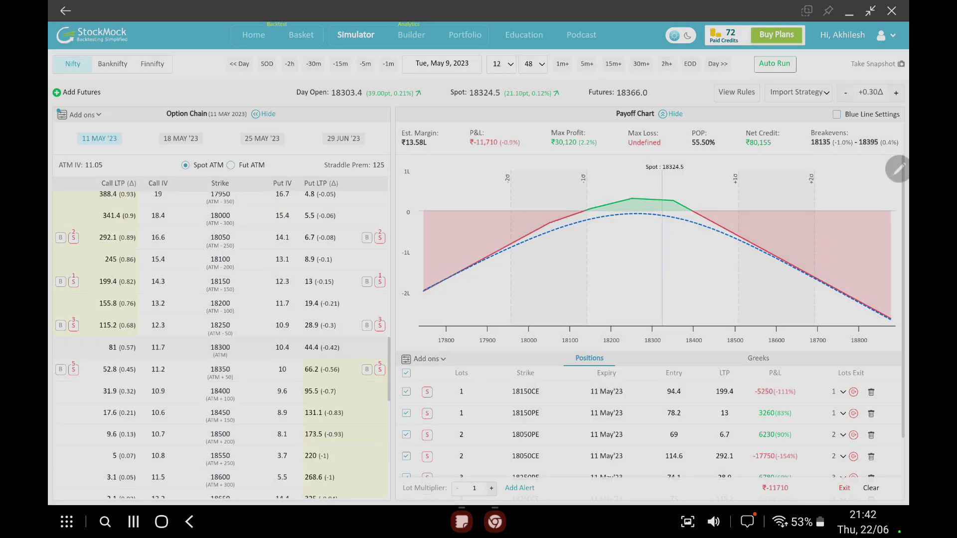
pyautogui.click(667, 63)
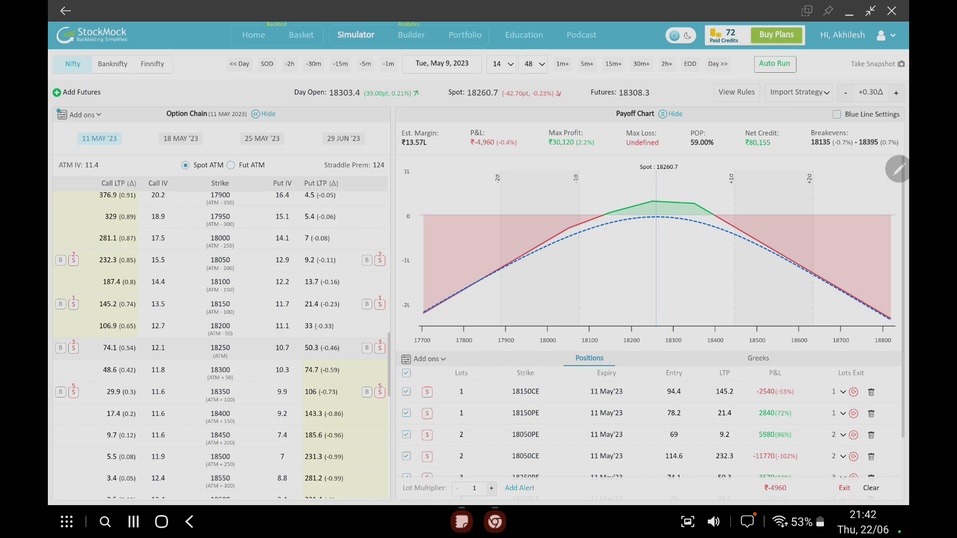
pyautogui.click(667, 64)
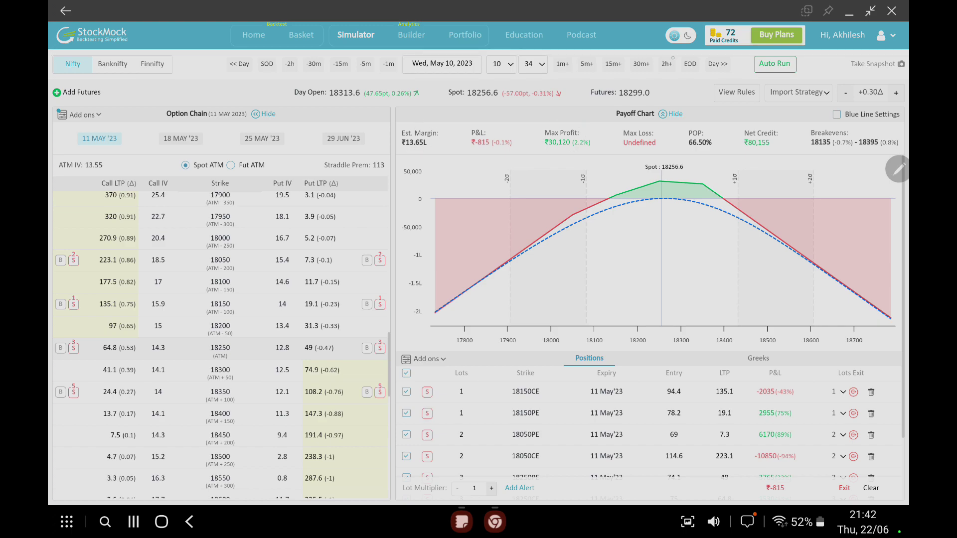
# Step: Advance the simulation in two-hour and 30-minute jumps to 15:20 on expiry day, Thu, May 11, 2023
pyautogui.click(667, 64)
pyautogui.click(666, 64)
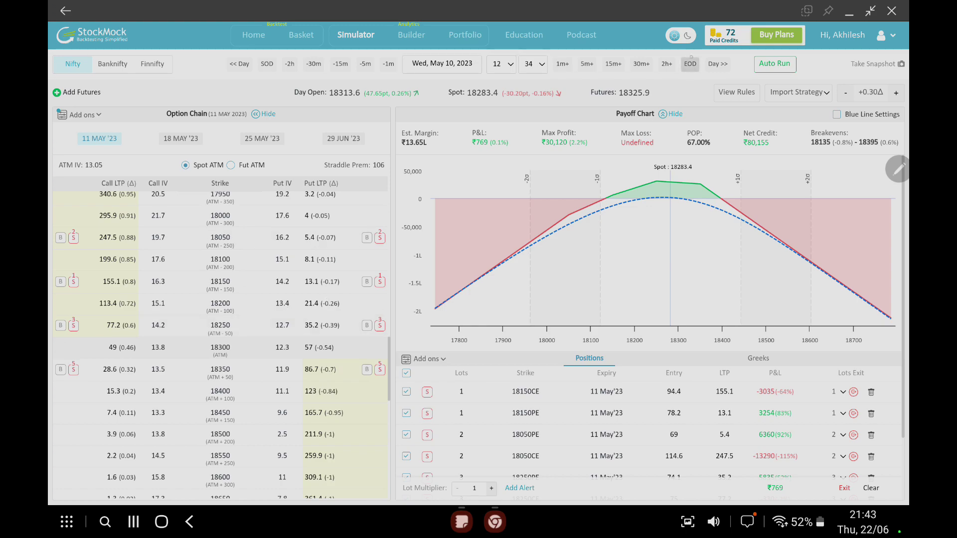
pyautogui.click(689, 64)
pyautogui.click(668, 64)
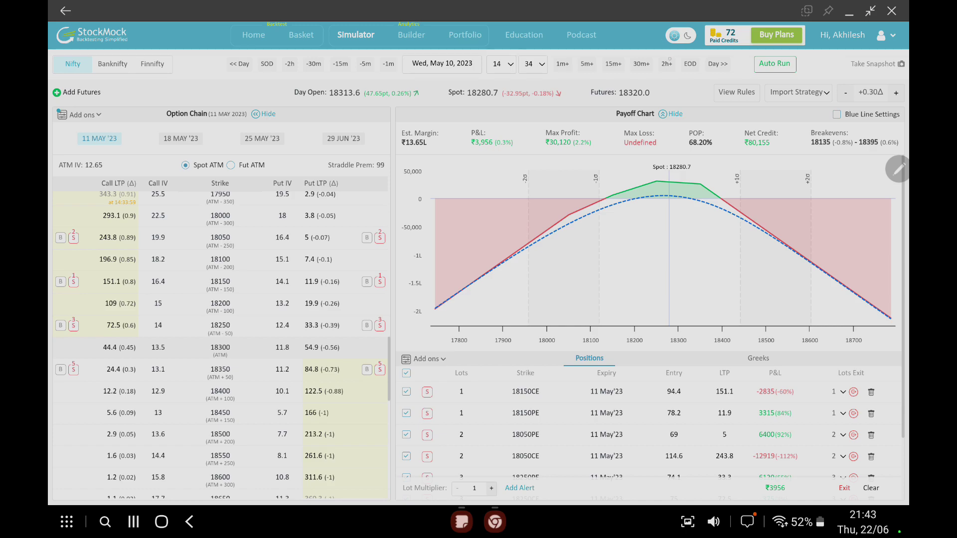
pyautogui.click(667, 64)
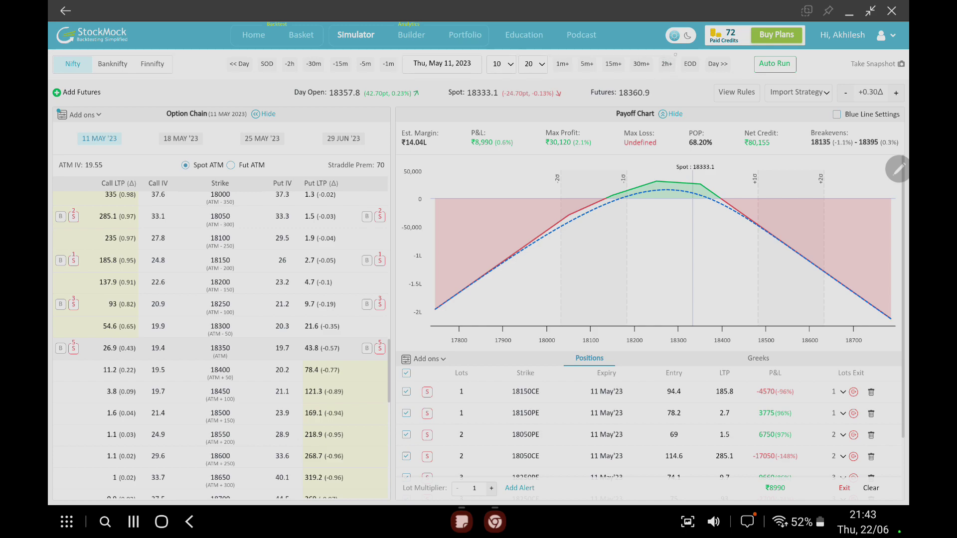
pyautogui.click(667, 64)
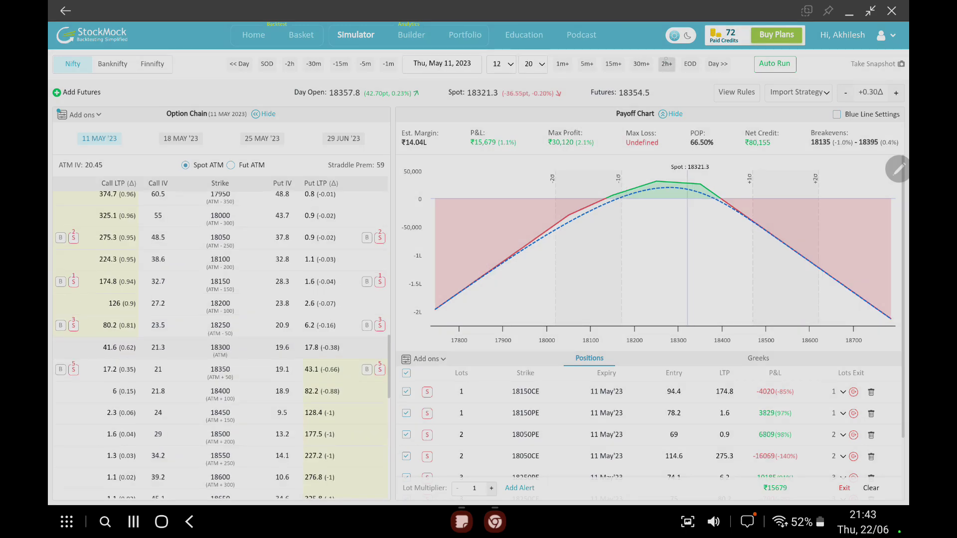
pyautogui.click(667, 64)
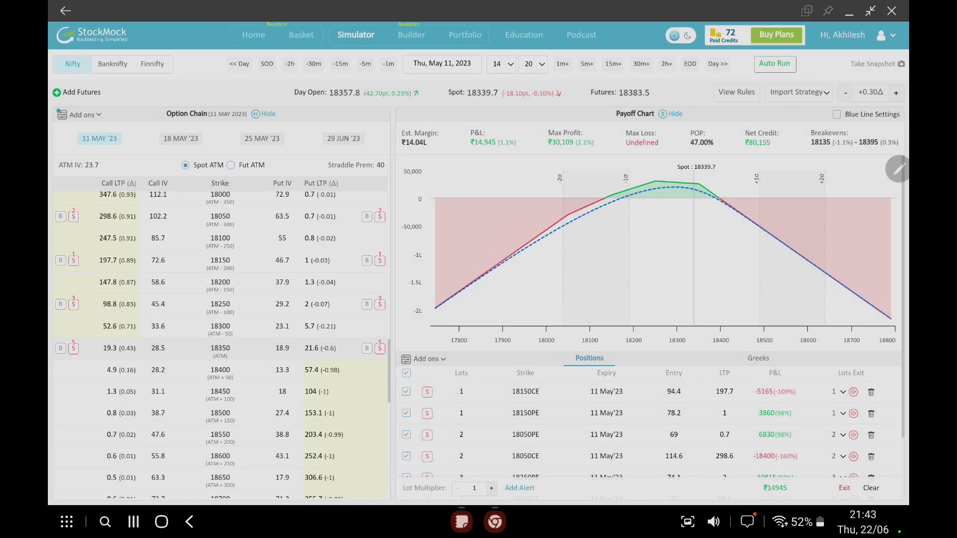
pyautogui.click(667, 64)
pyautogui.click(641, 64)
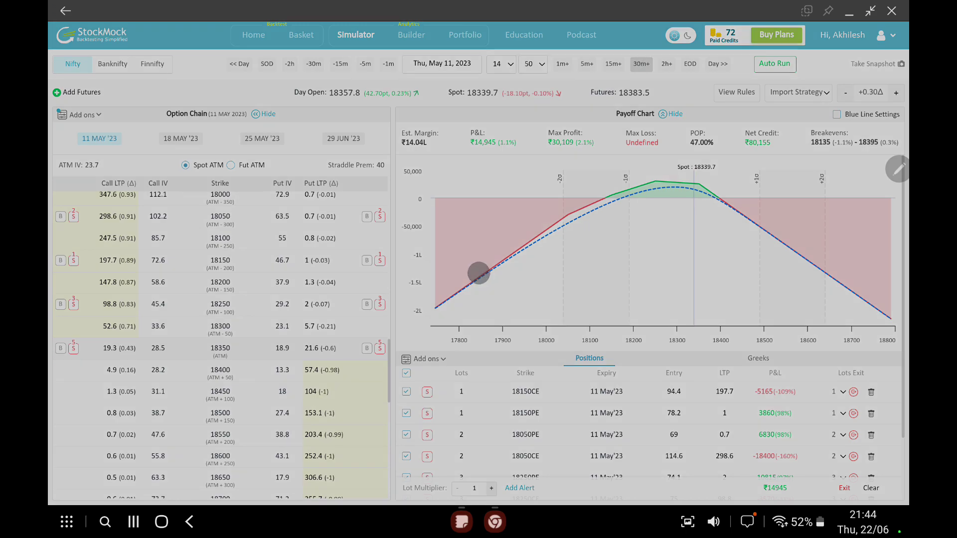
pyautogui.click(641, 64)
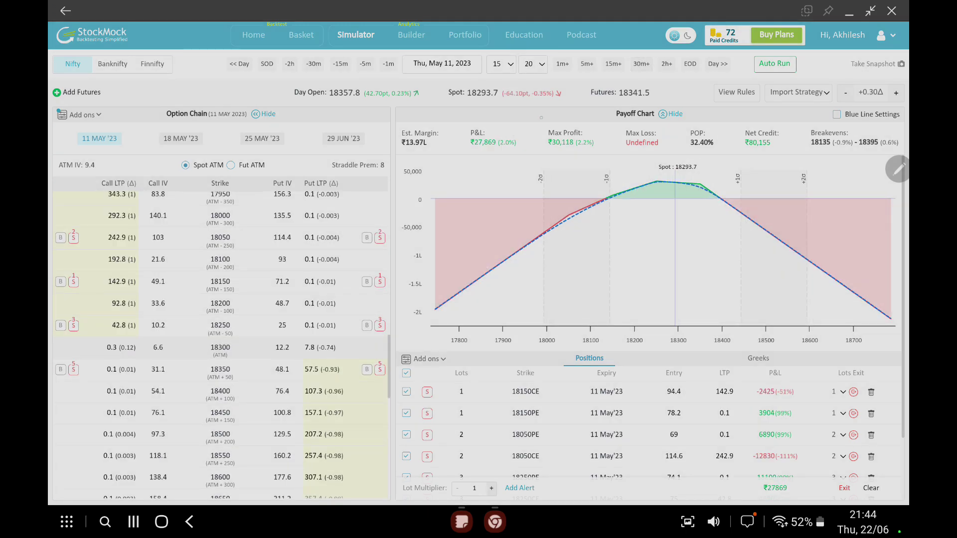
# Step: Inspect the expiry-day payoff chart and position list, and clear all the Nifty straddle positions
pyautogui.moveTo(643, 190)
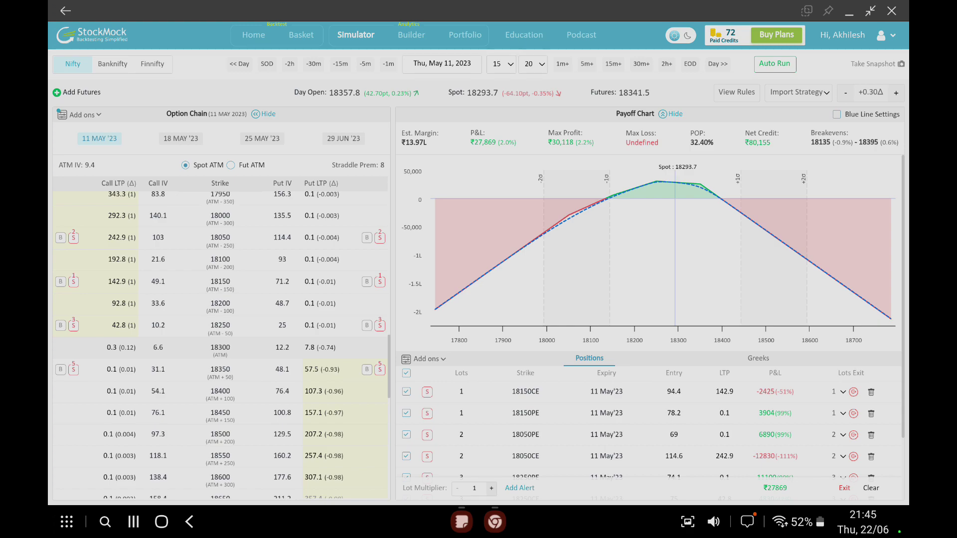
pyautogui.moveTo(773, 244)
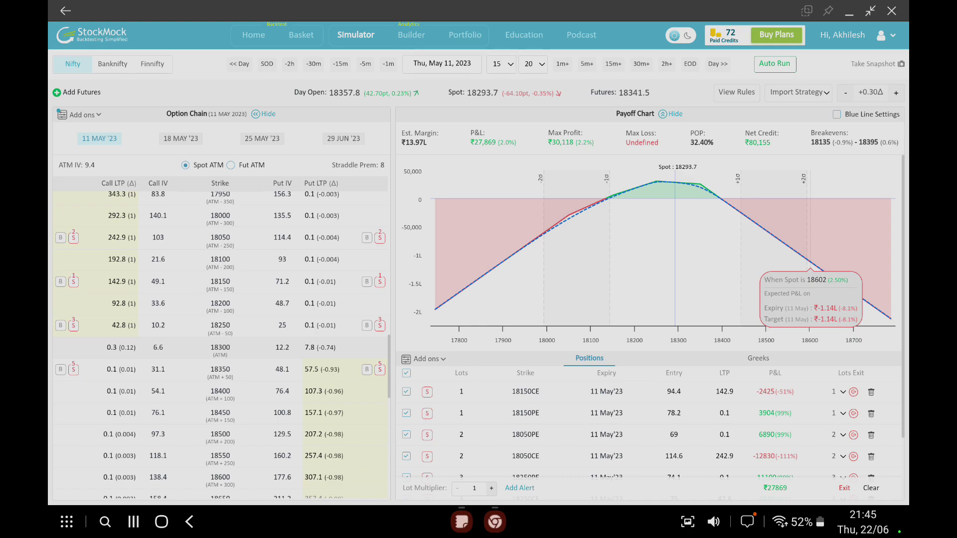
pyautogui.scroll(2, 478, 262)
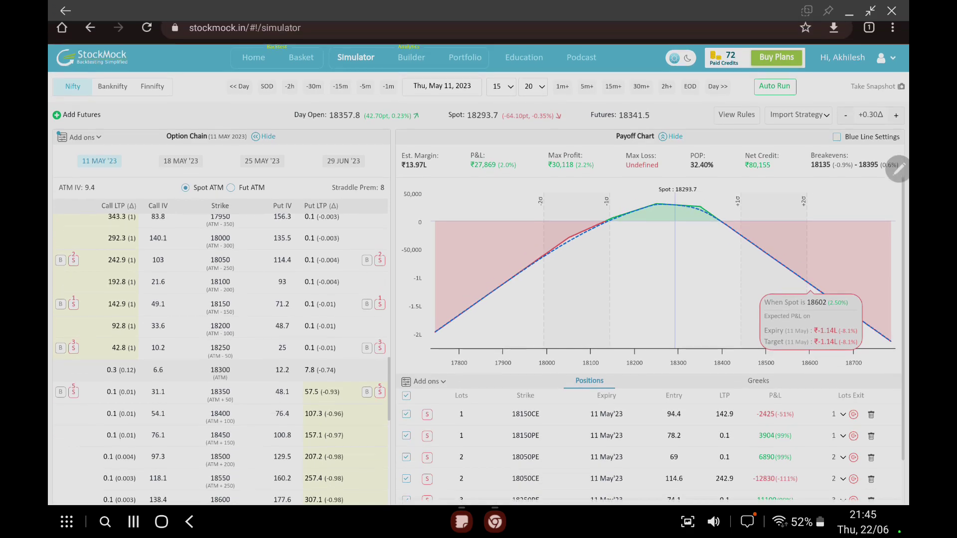
pyautogui.scroll(-2, 479, 262)
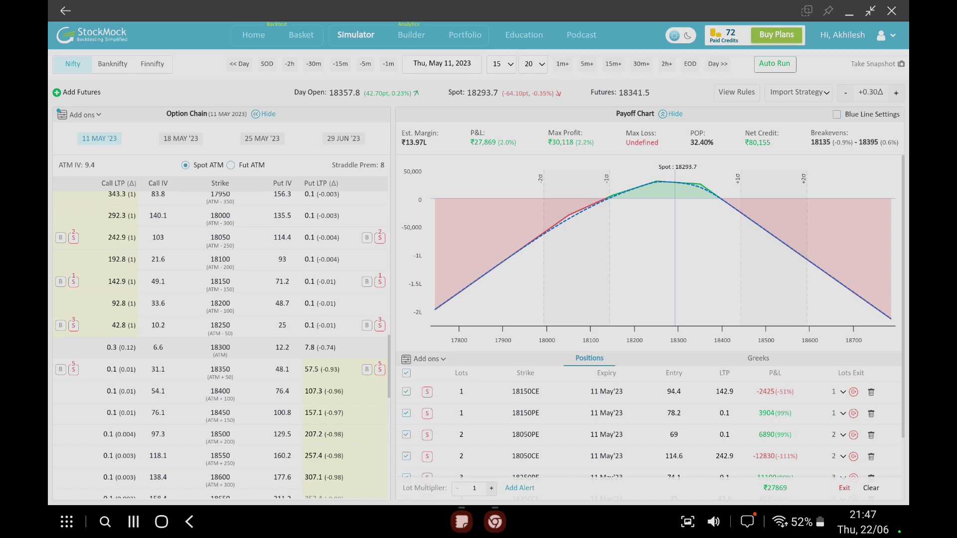
pyautogui.scroll(-2, 799, 210)
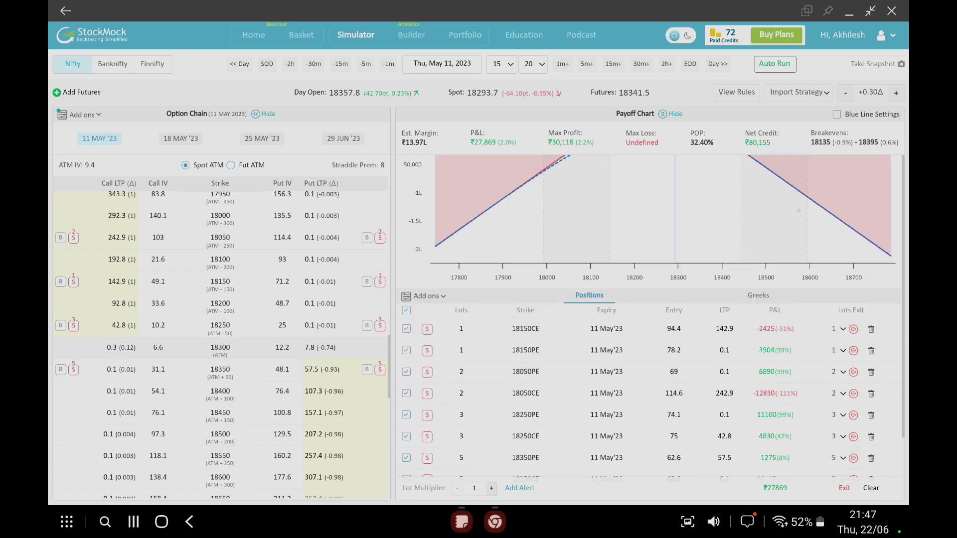
pyautogui.click(871, 488)
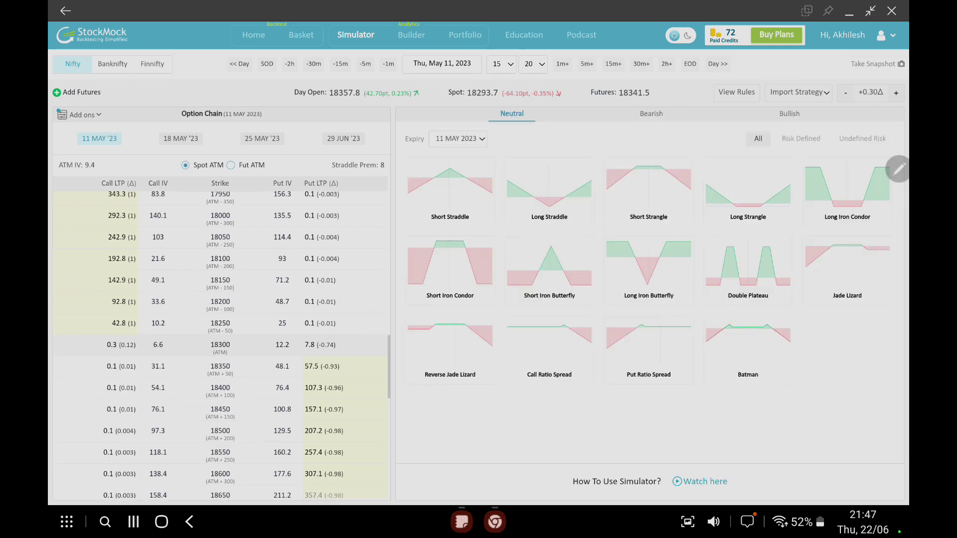
# Step: Set the simulation date to Mon, Apr 3, 2023
pyautogui.click(463, 121)
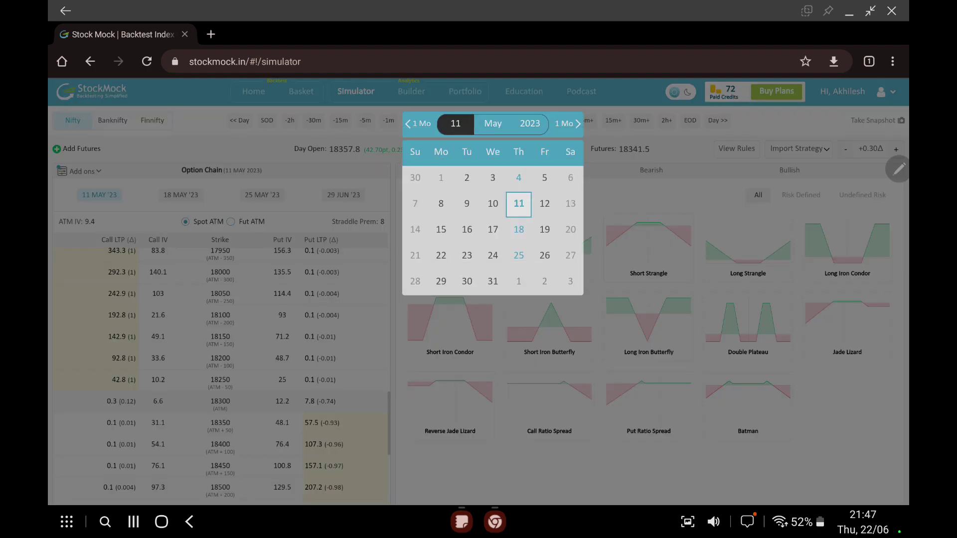
pyautogui.click(418, 123)
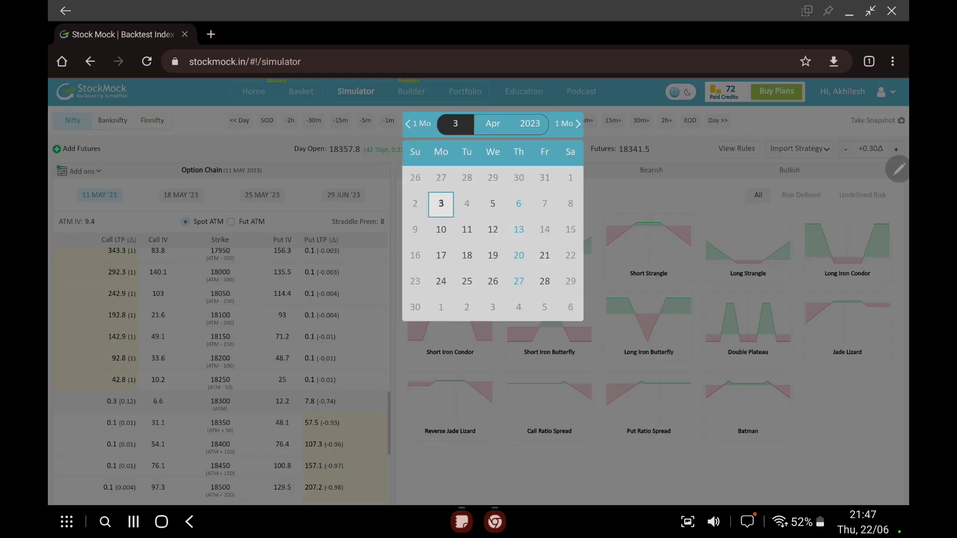
pyautogui.click(441, 203)
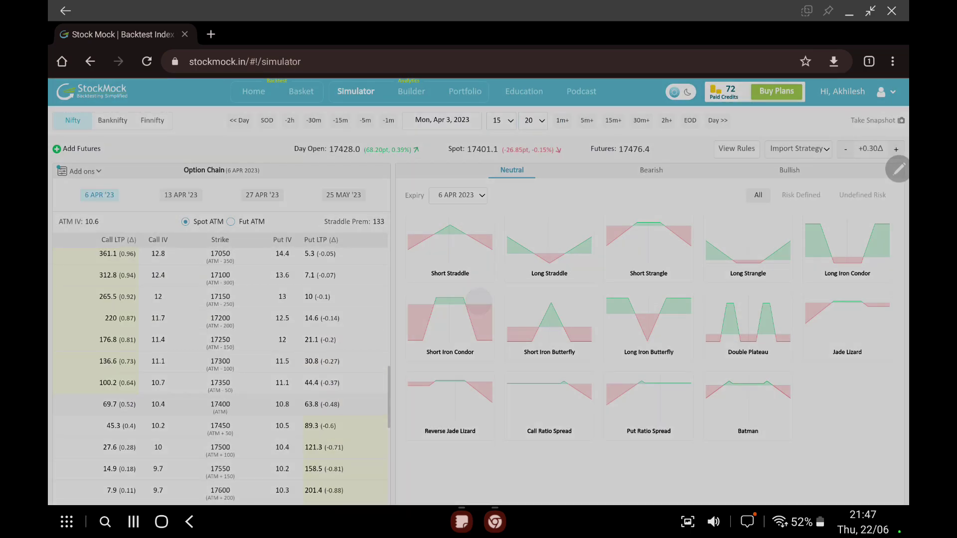
# Step: Open the saved portfolio rules and view FIBONACCHI WEEKLY BN BEFORE 2 CLOSURE and STRADDLE ATM CONTINOUS FIBONNACHI
pyautogui.click(479, 301)
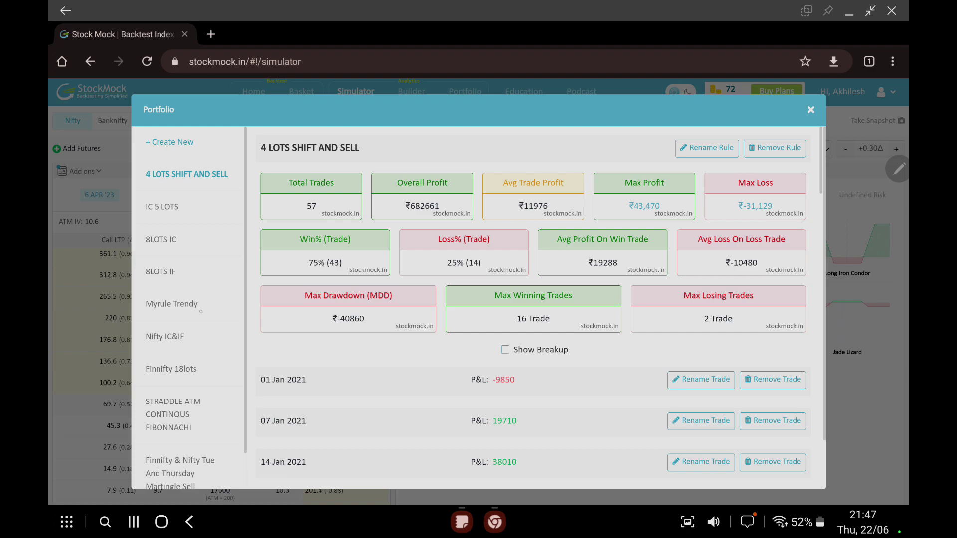
pyautogui.scroll(-3, 197, 366)
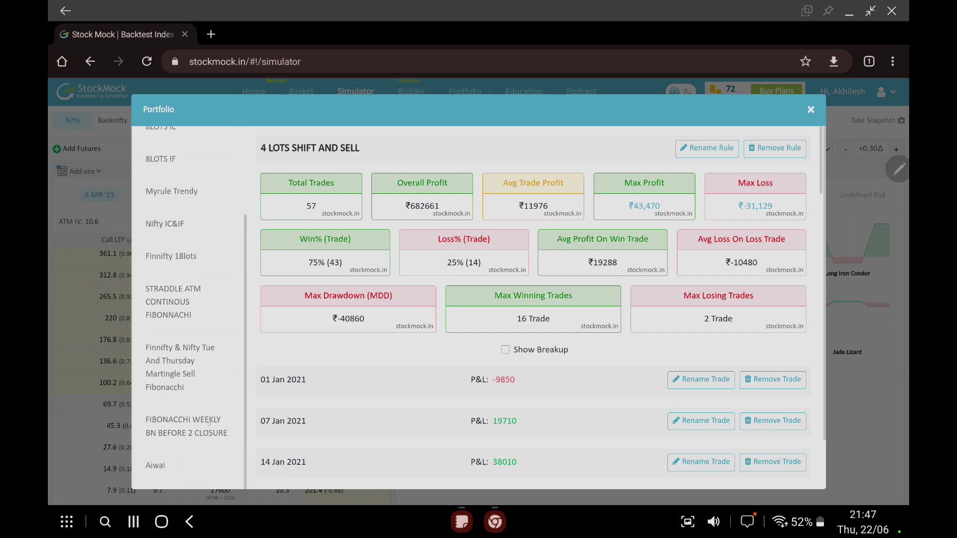
pyautogui.click(205, 426)
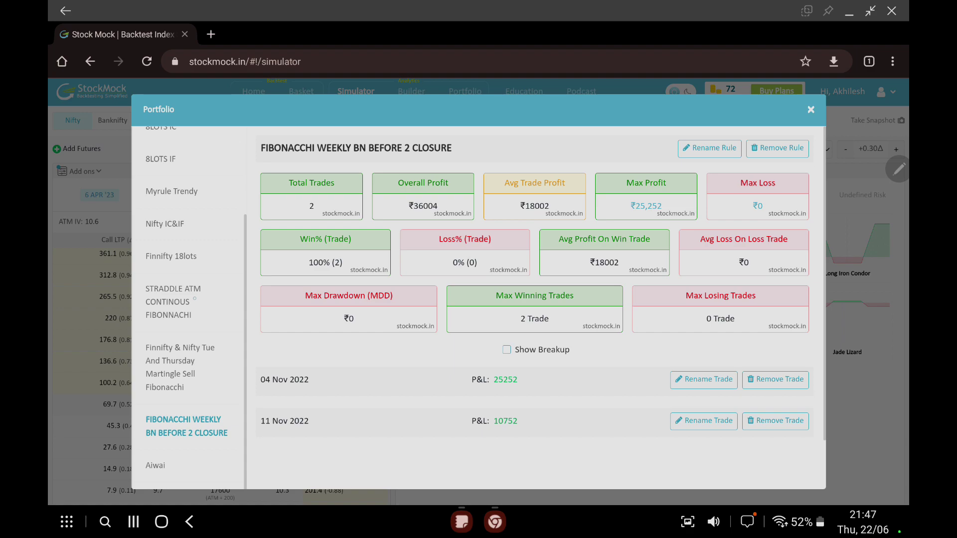
pyautogui.click(172, 302)
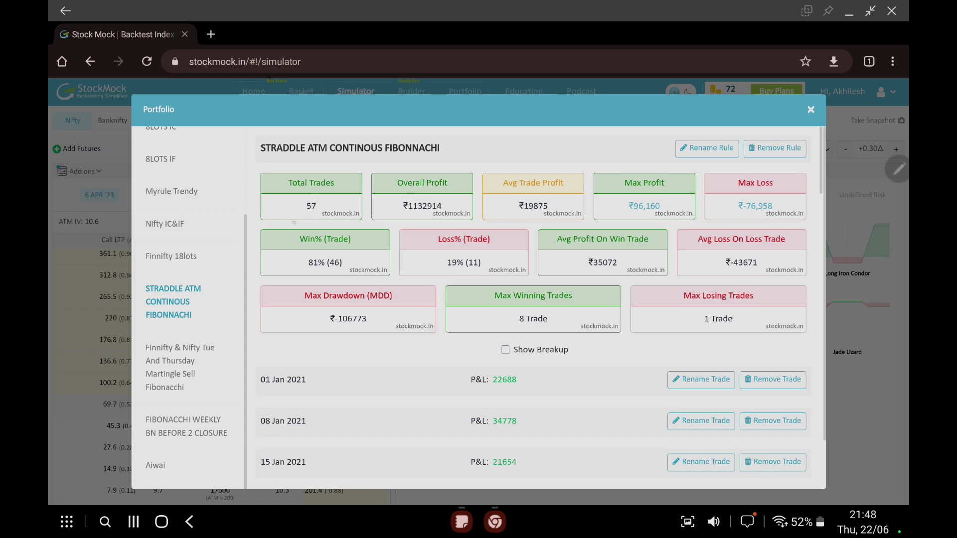
# Step: Examine the STRADDLE ATM CONTINOUS FIBONNACHI performance summary and its trade-by-trade P&L through October 2022, and close the portfolio
pyautogui.scroll(-1, 533, 309)
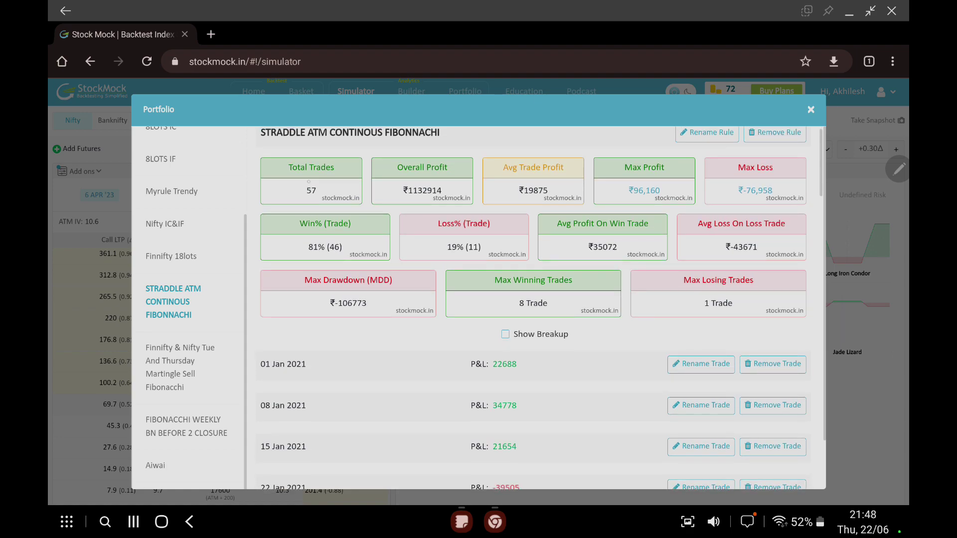
pyautogui.scroll(-2, 472, 210)
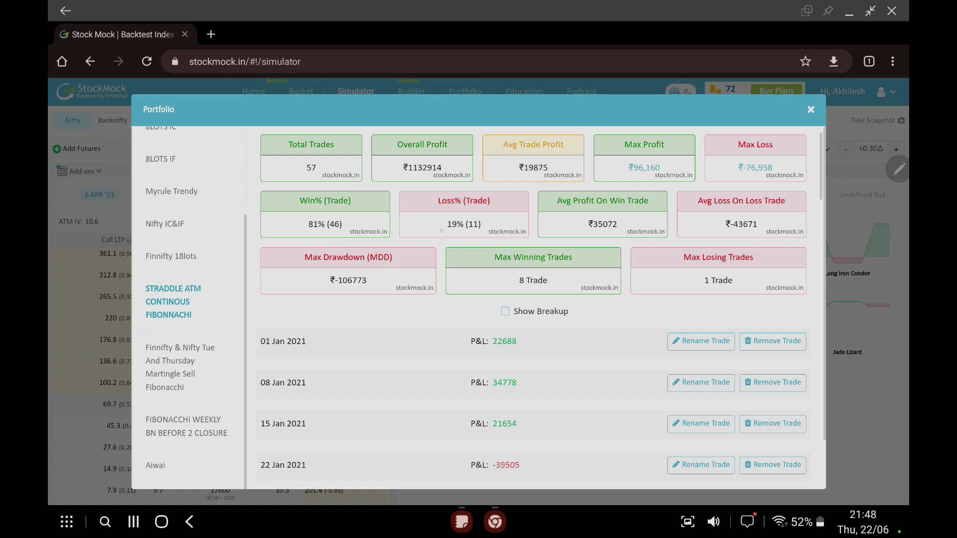
pyautogui.scroll(1, 484, 227)
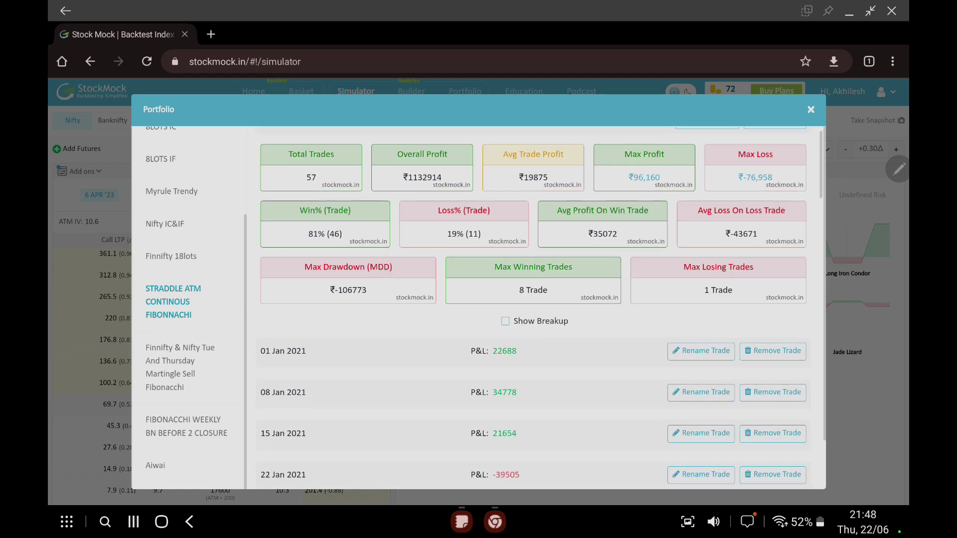
pyautogui.scroll(1, 533, 309)
pyautogui.scroll(2, 669, 191)
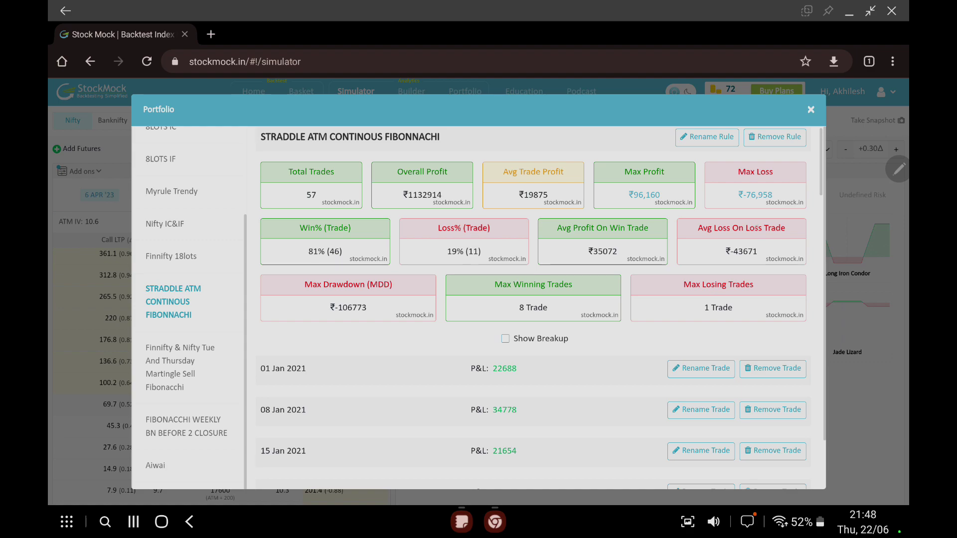
pyautogui.scroll(-3, 533, 309)
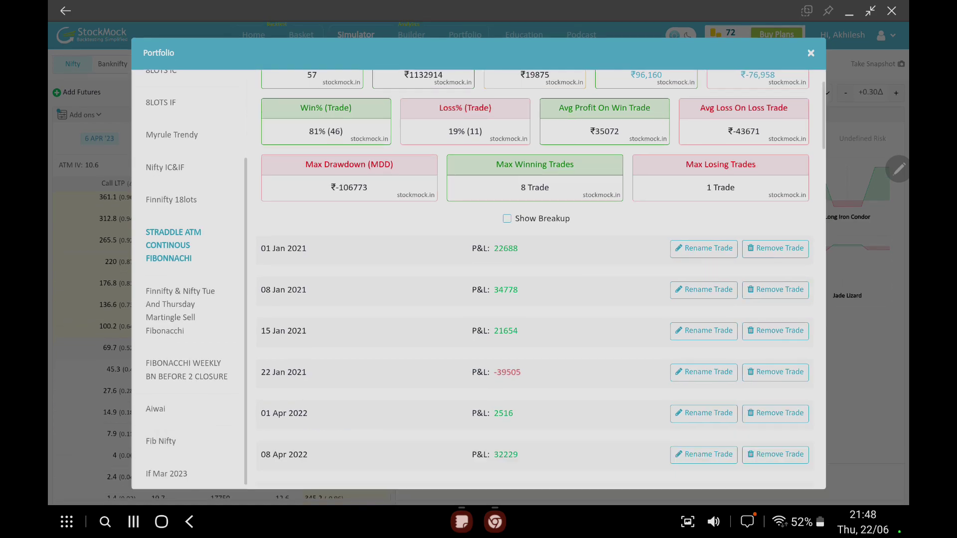
pyautogui.scroll(-4, 533, 299)
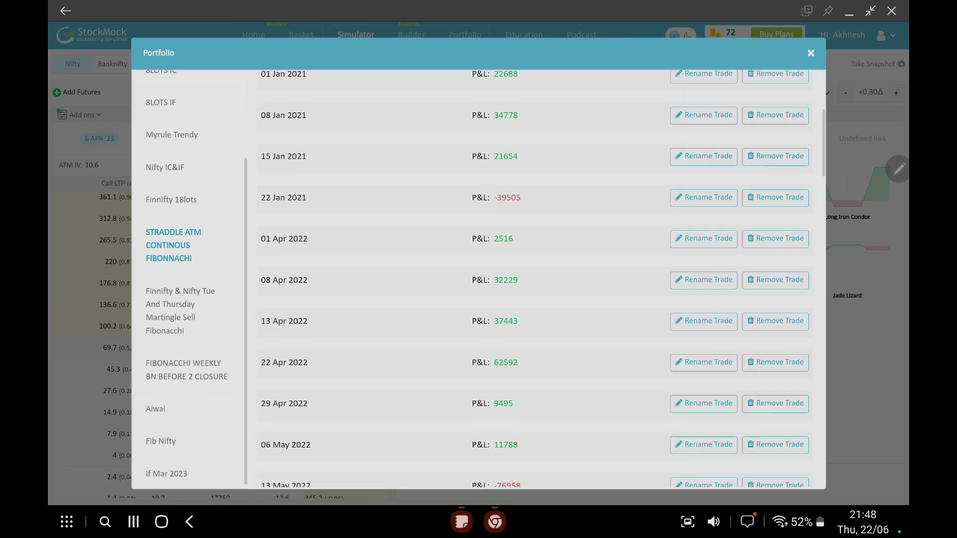
pyautogui.scroll(-6, 580, 319)
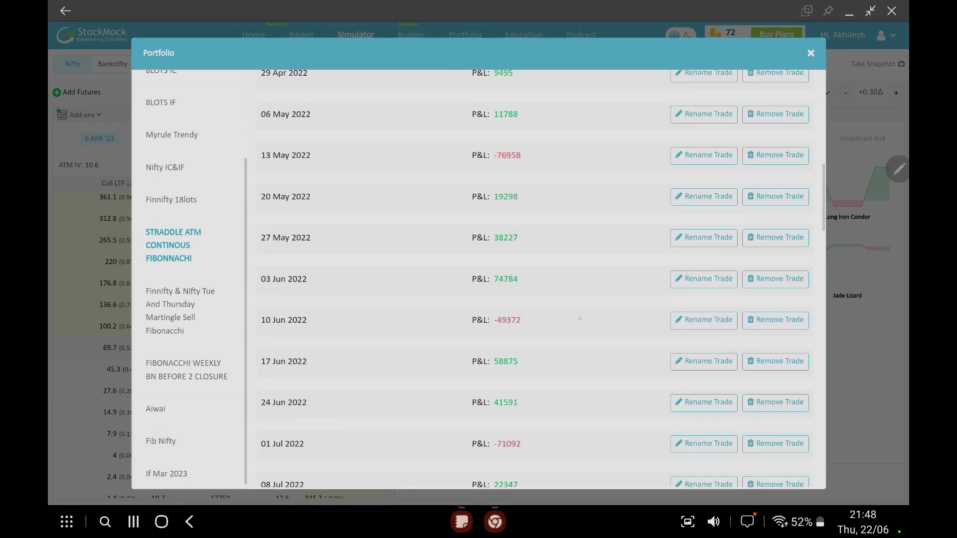
pyautogui.scroll(-4, 580, 319)
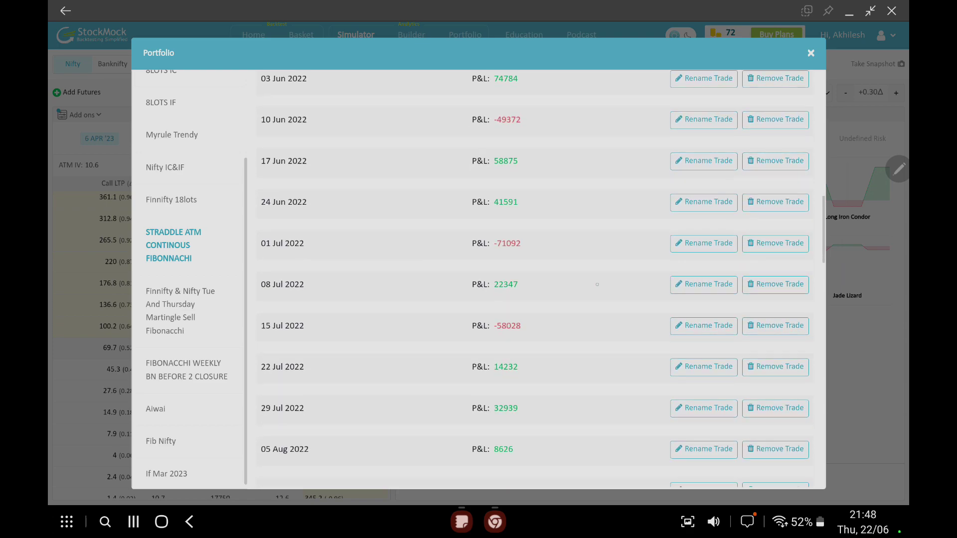
pyautogui.scroll(-6, 585, 329)
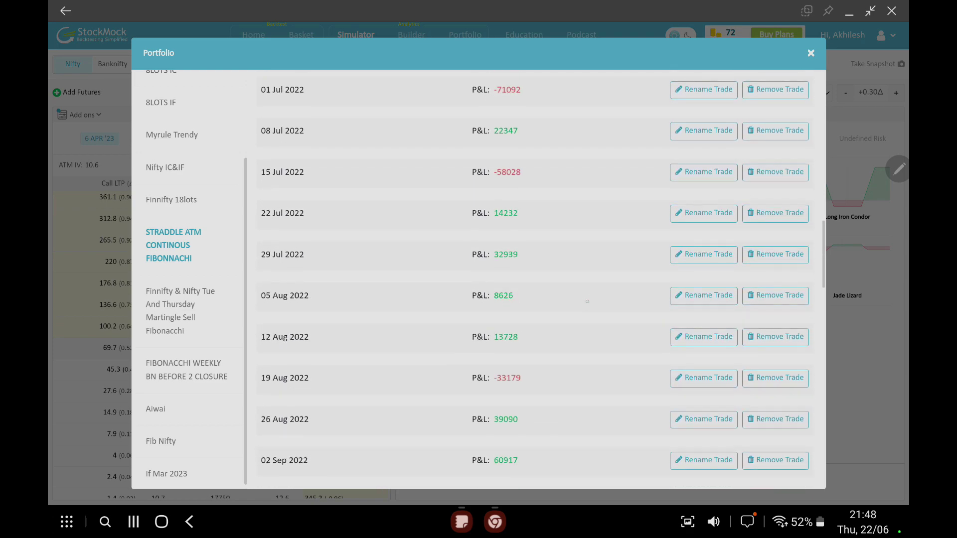
pyautogui.scroll(-2, 534, 276)
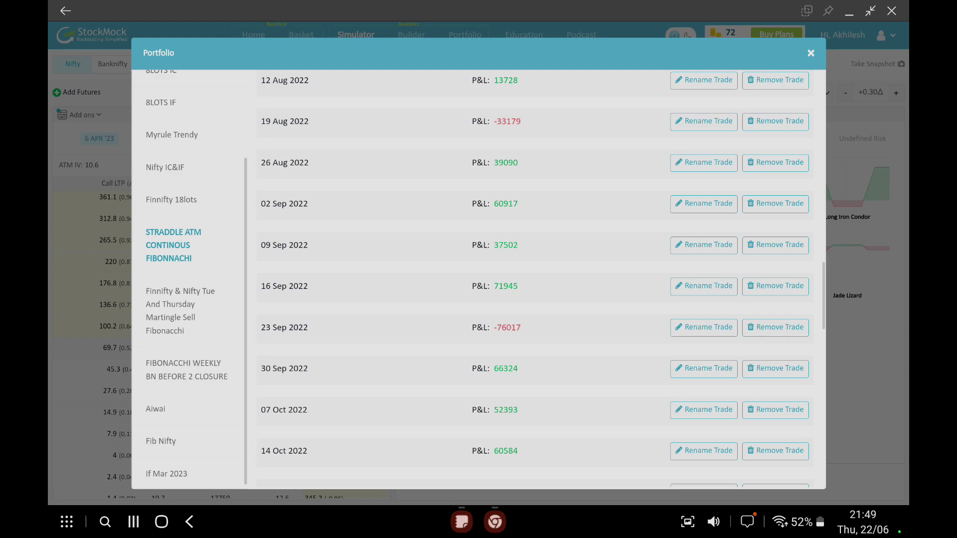
pyautogui.click(811, 53)
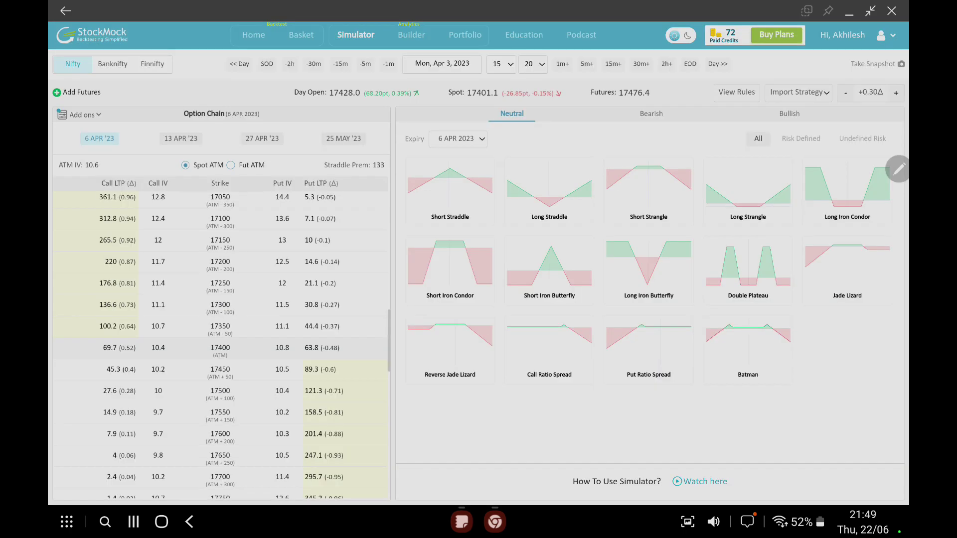
# Step: Set the simulation start to Fri, Apr 21, 2023 at 11:20
pyautogui.click(468, 59)
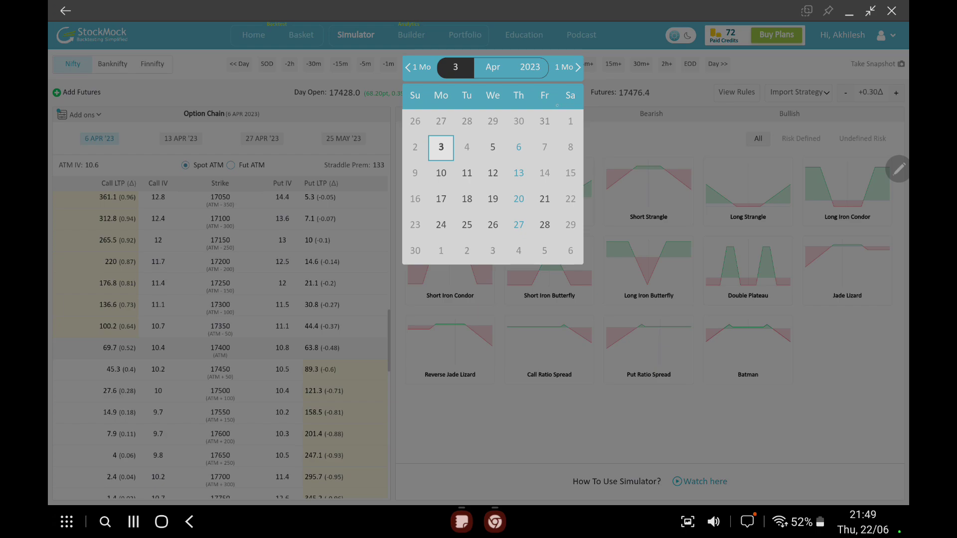
pyautogui.click(545, 199)
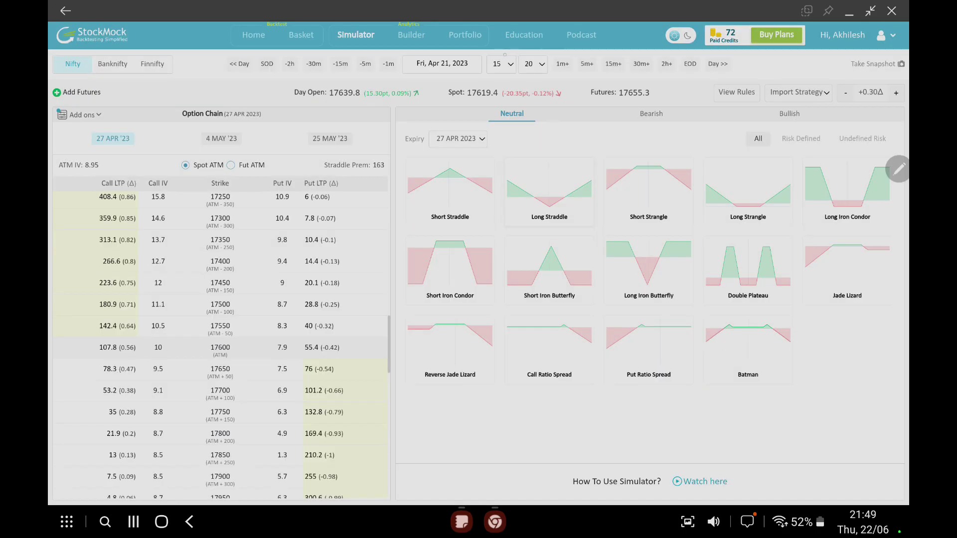
pyautogui.click(501, 64)
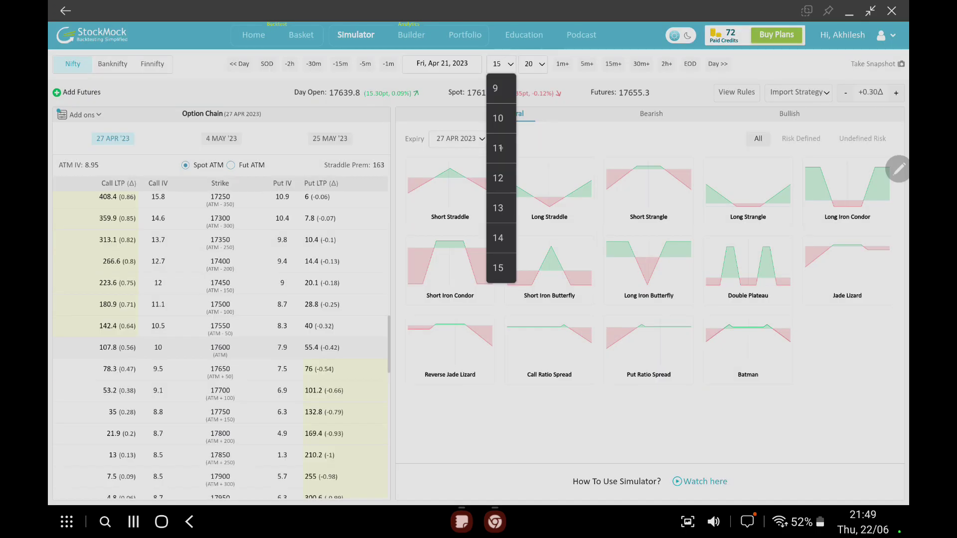
pyautogui.click(498, 150)
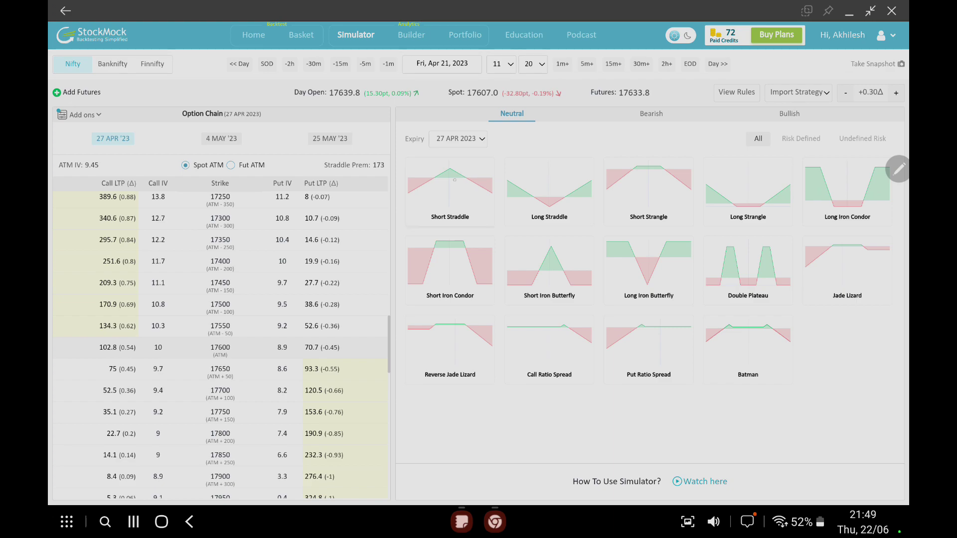
# Step: Add a short straddle for the 27 Apr 2023 expiry, selling one lot each of 17600 CE and 17600 PE
pyautogui.click(455, 179)
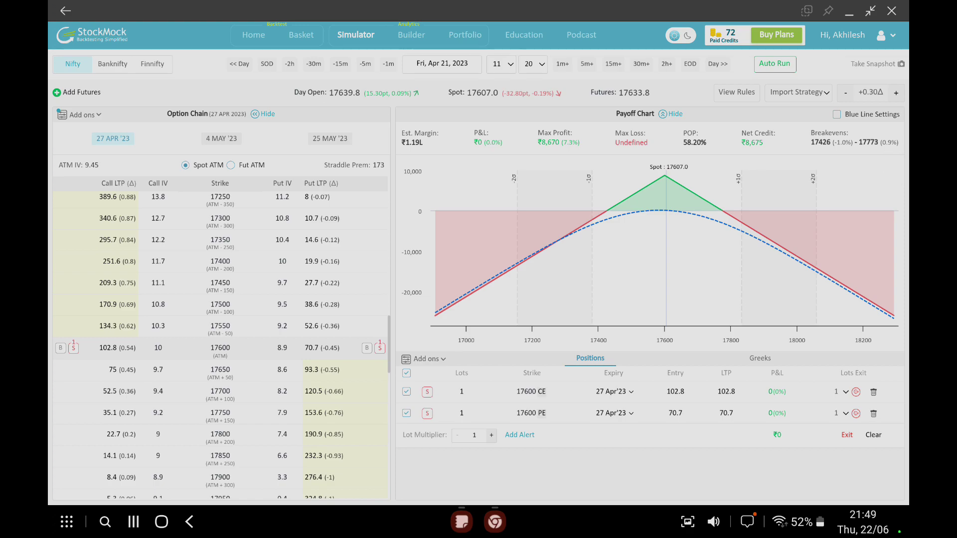
pyautogui.scroll(1, 479, 269)
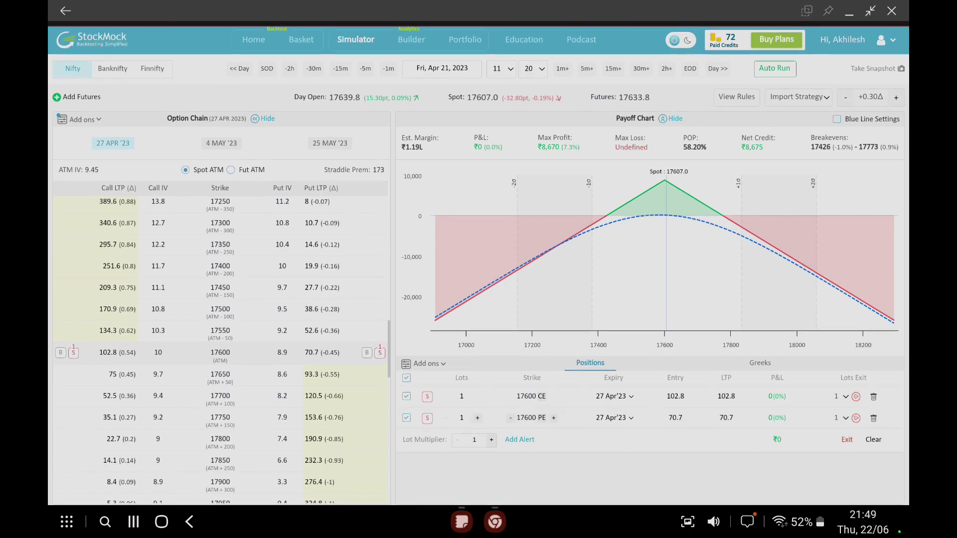
pyautogui.scroll(-1, 865, 304)
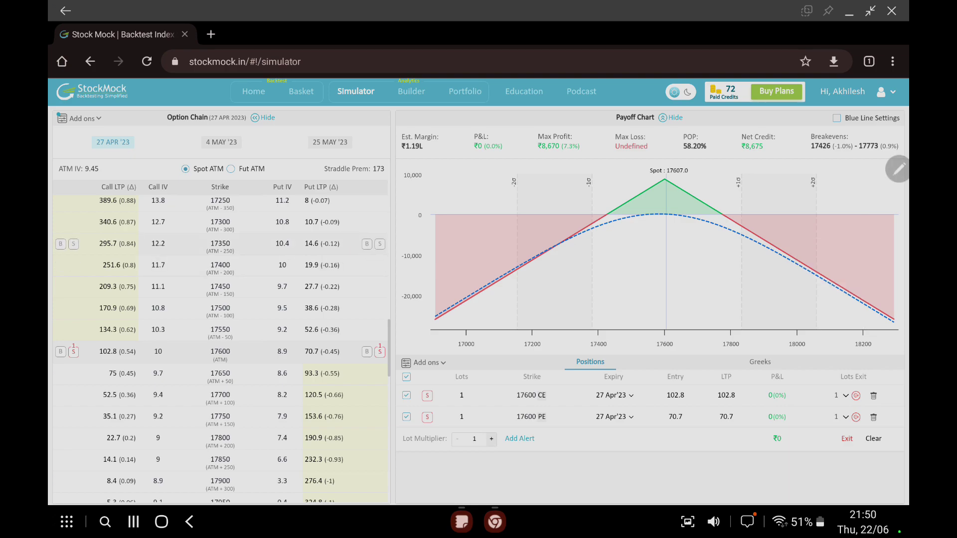
# Step: Hedge the straddle by buying one lot each of 17200 PE and 18000 CE
pyautogui.scroll(2, 219, 300)
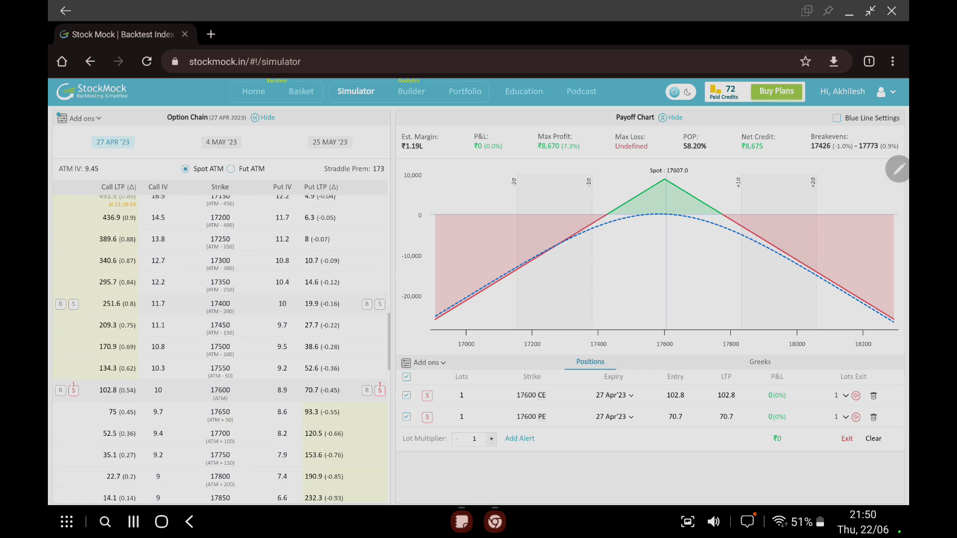
pyautogui.scroll(1, 342, 261)
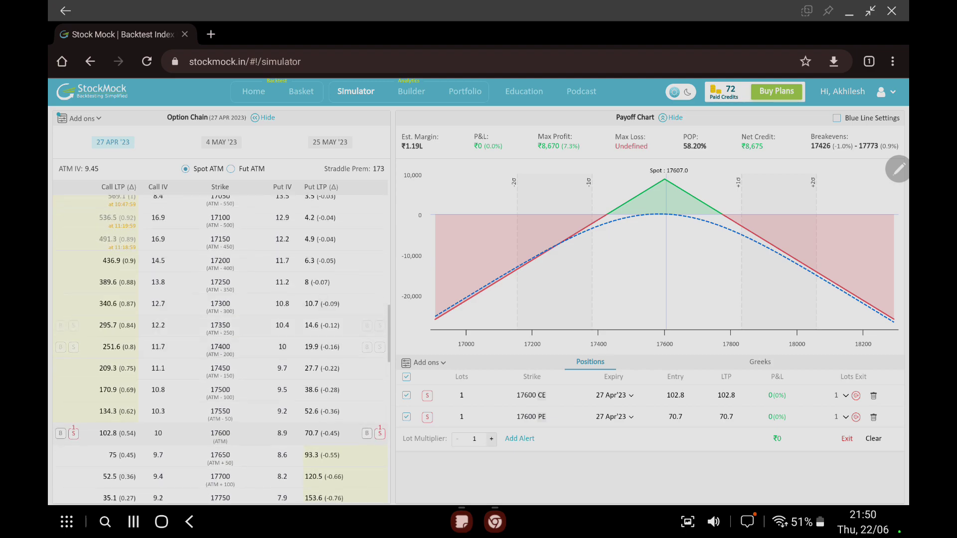
pyautogui.click(367, 260)
pyautogui.scroll(-5, 219, 349)
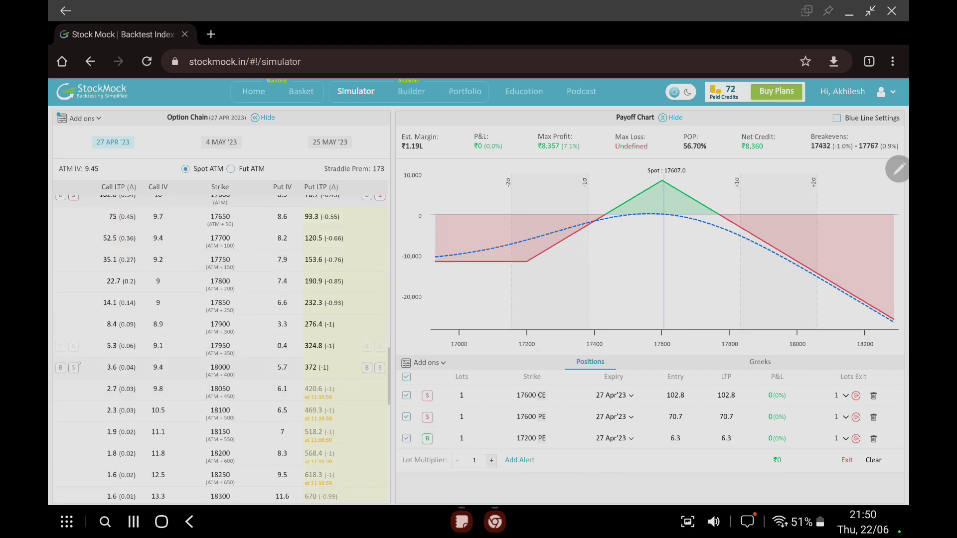
pyautogui.click(60, 368)
pyautogui.scroll(3, 223, 349)
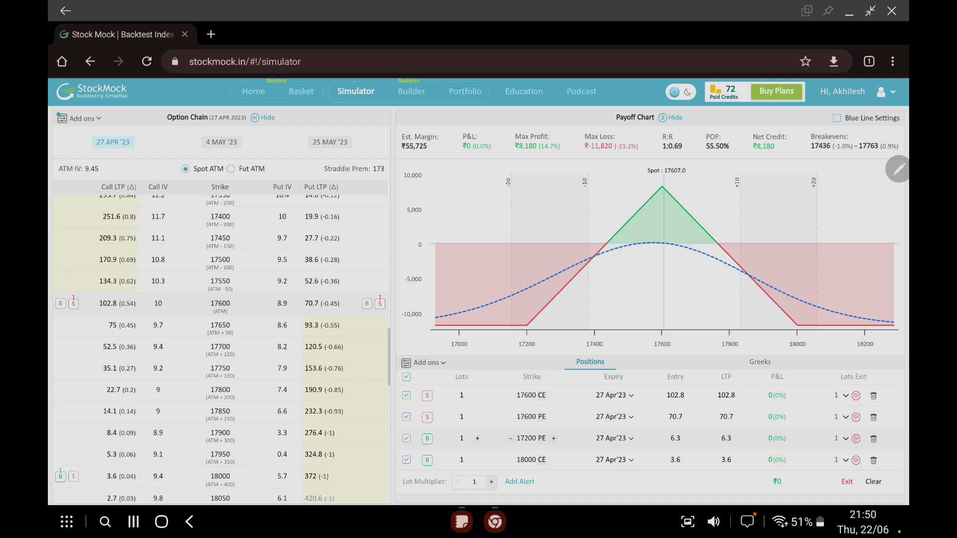
# Step: Exit the 17200 PE and 18000 CE hedges as a margin comparison and restore both positions
pyautogui.click(856, 438)
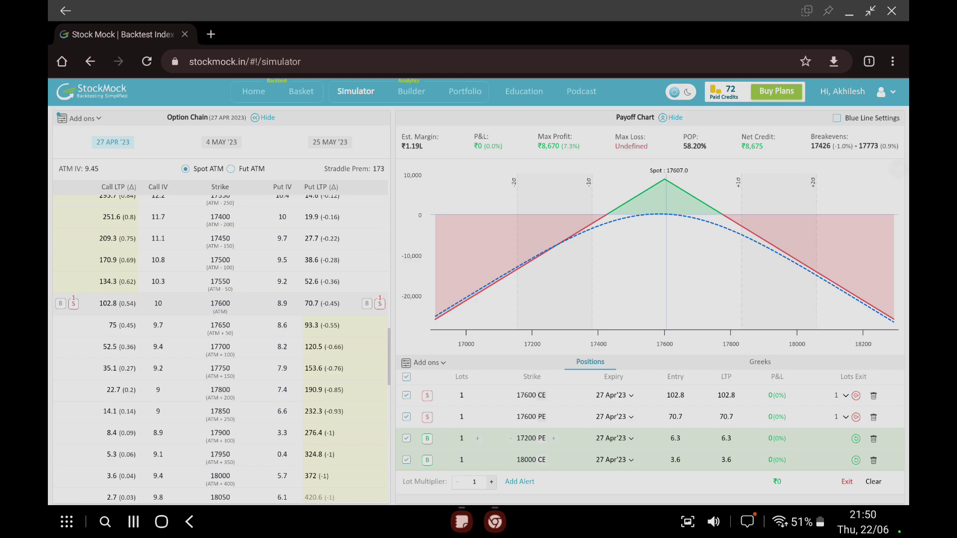
pyautogui.click(532, 438)
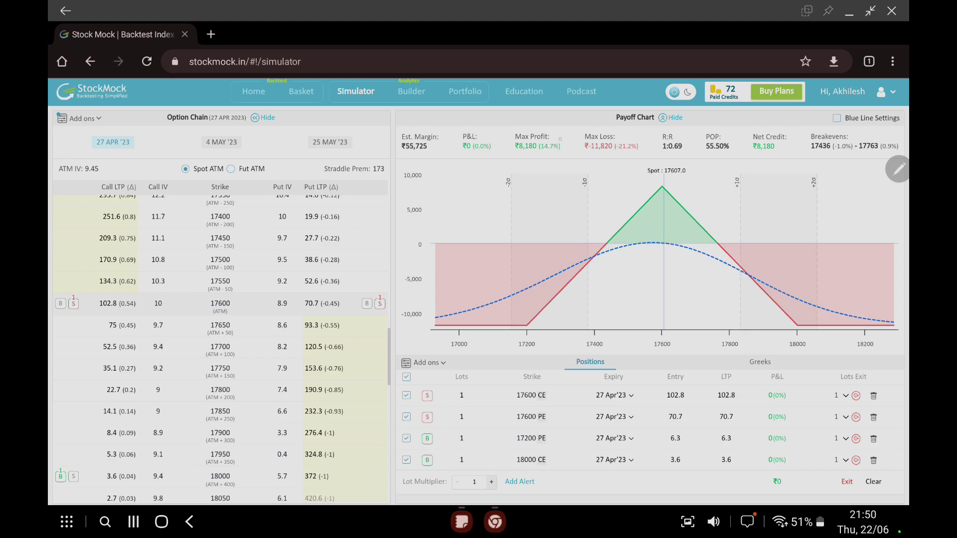
# Step: Advance the simulation in two-hour increments to Mon, Apr 24, 2023 at 15:06 and inspect the payoff curve near the spot
pyautogui.scroll(2, 482, 309)
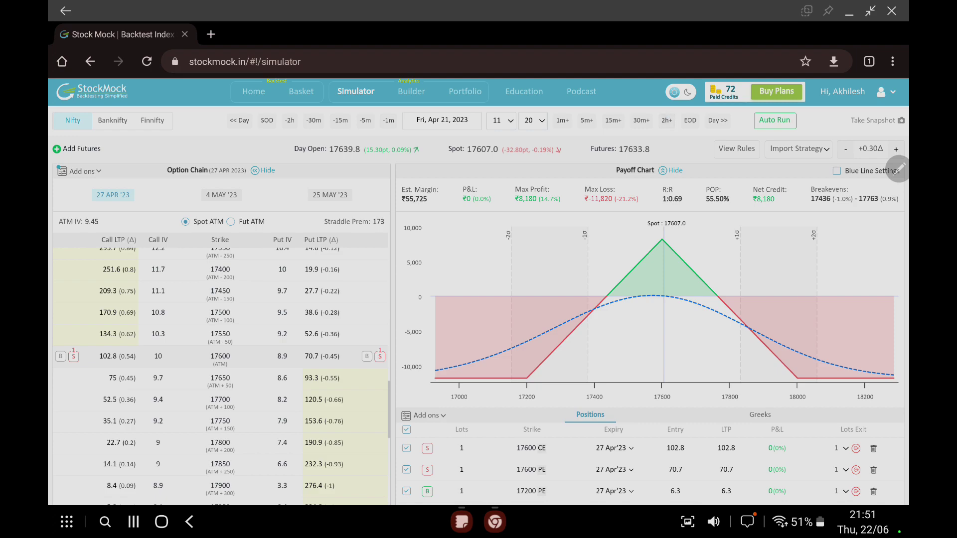
pyautogui.click(666, 120)
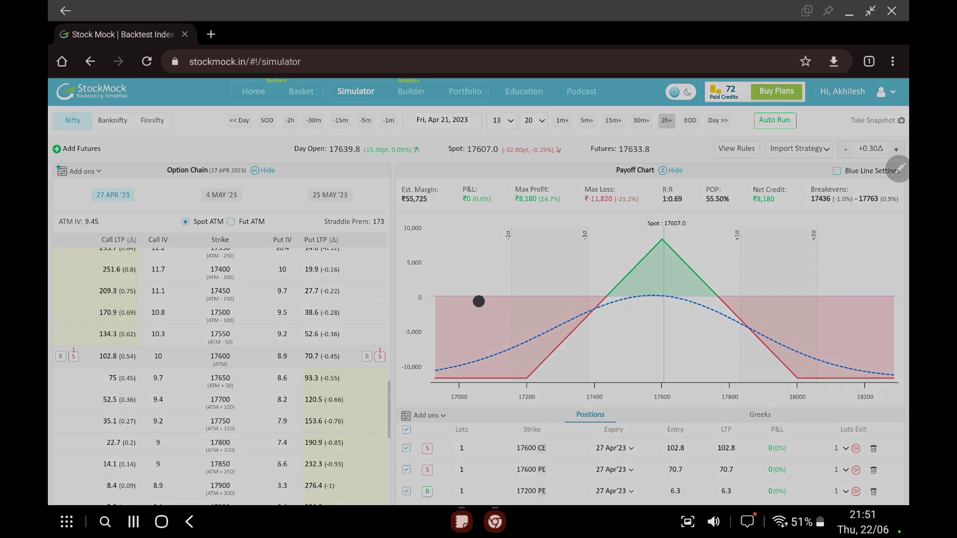
pyautogui.click(666, 120)
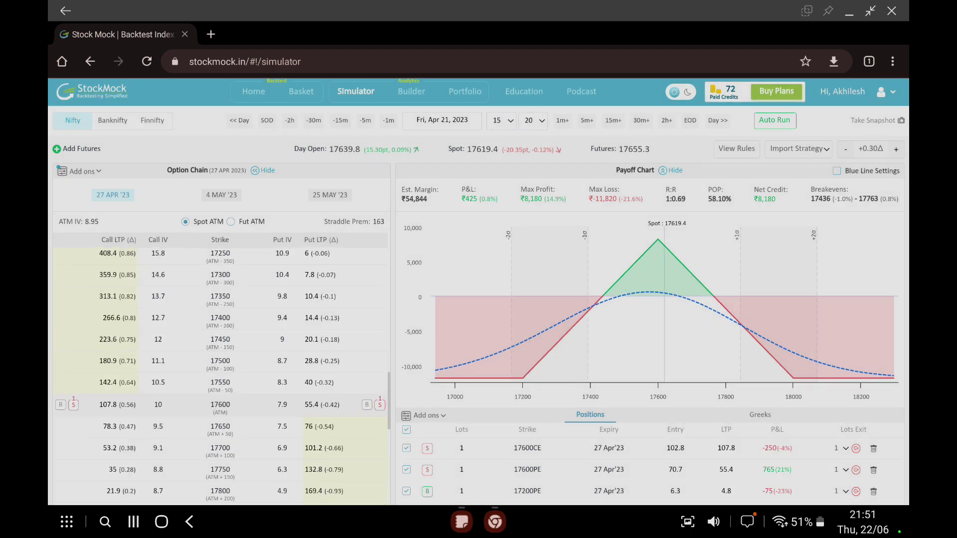
pyautogui.click(666, 121)
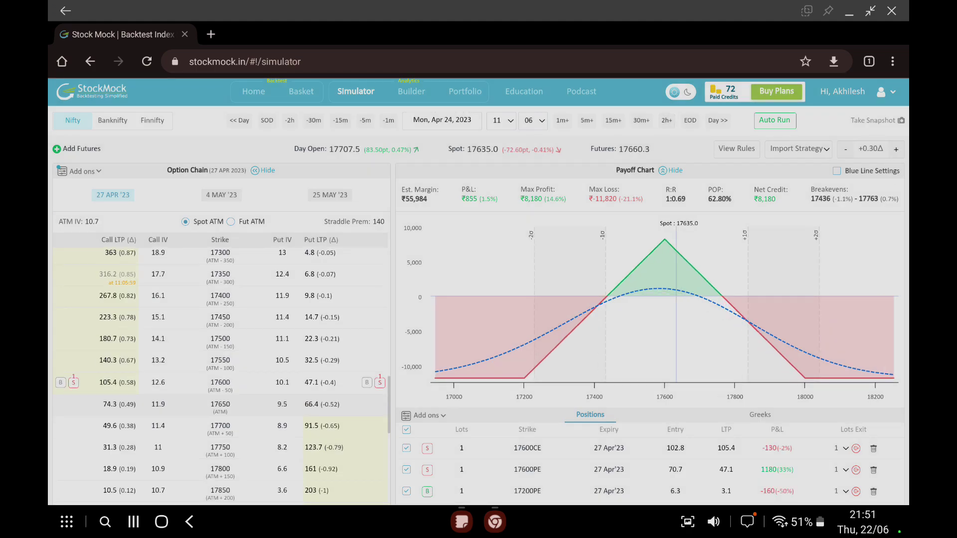
pyautogui.click(666, 120)
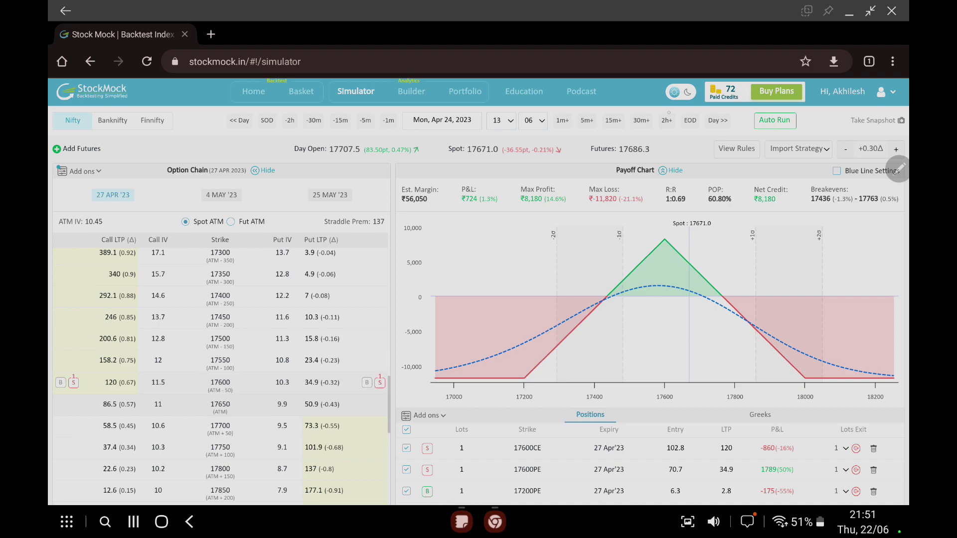
pyautogui.click(666, 120)
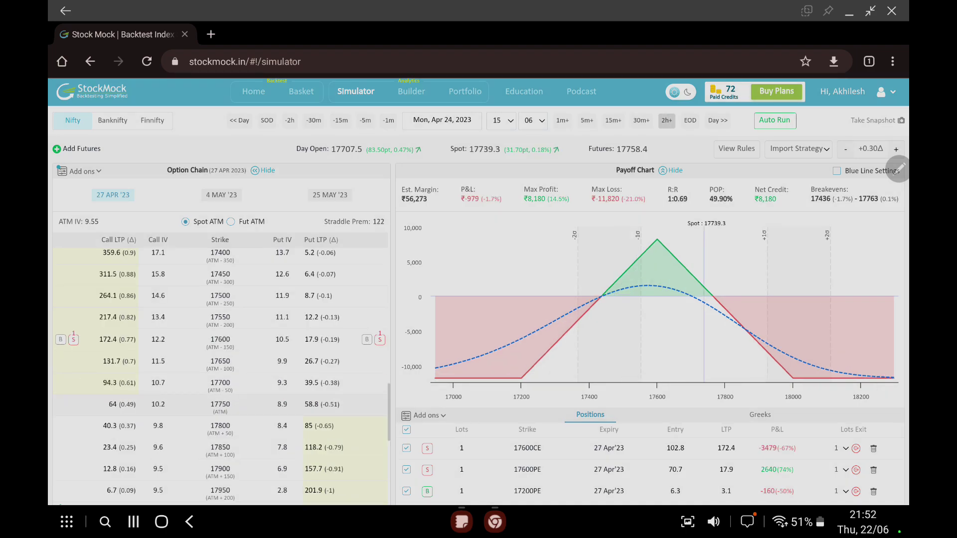
pyautogui.moveTo(678, 289)
pyautogui.mouseDown()
pyautogui.moveTo(728, 319)
pyautogui.moveTo(683, 324)
pyautogui.moveTo(683, 284)
pyautogui.mouseUp()
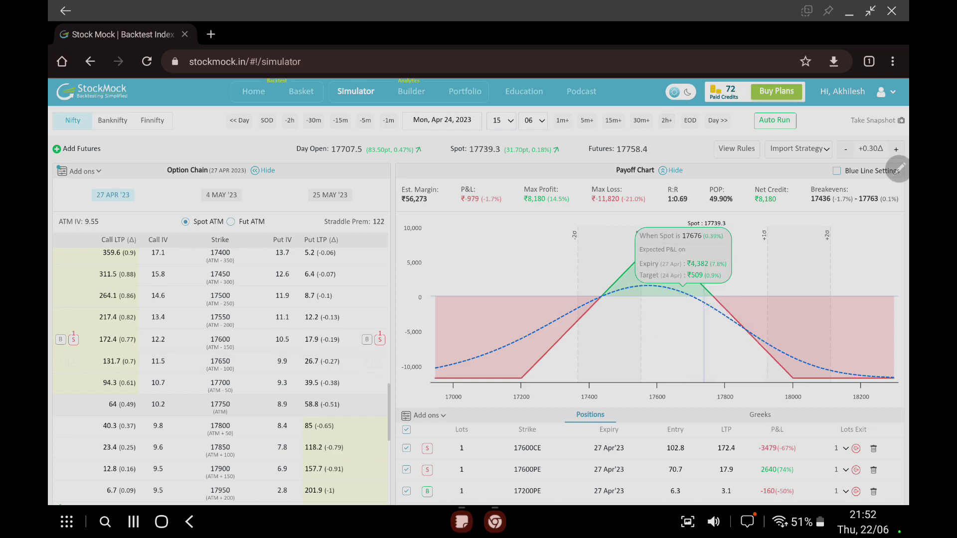
# Step: Sell two lots of the ATM 17750 PE and increase the 18000 CE hedge to 2 lots
pyautogui.moveTo(247, 358)
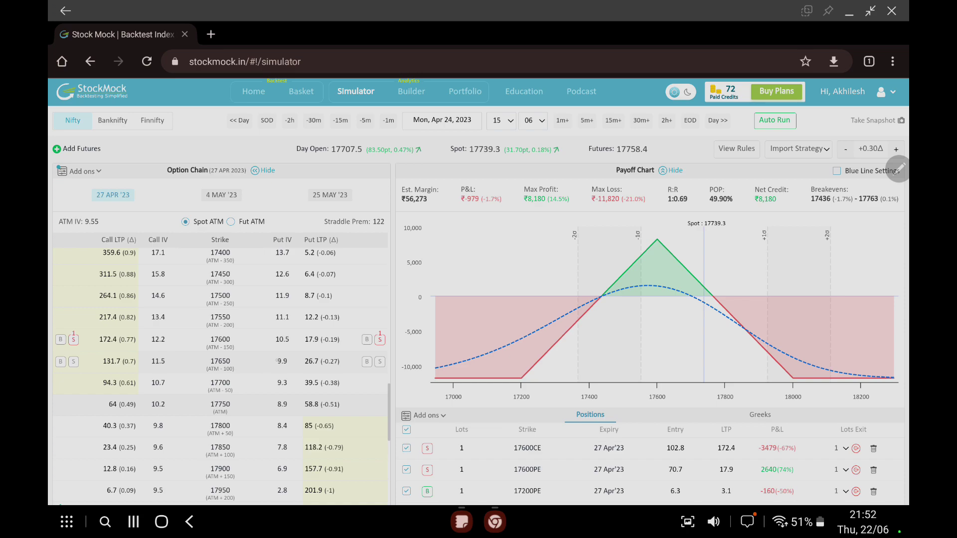
pyautogui.moveTo(221, 255)
pyautogui.moveTo(380, 405)
pyautogui.click(380, 404)
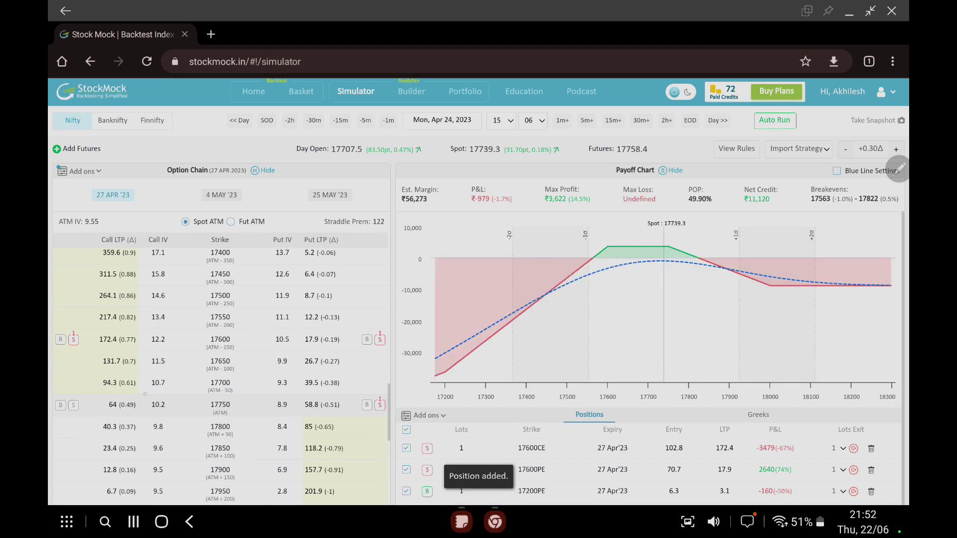
pyautogui.scroll(-1, 648, 300)
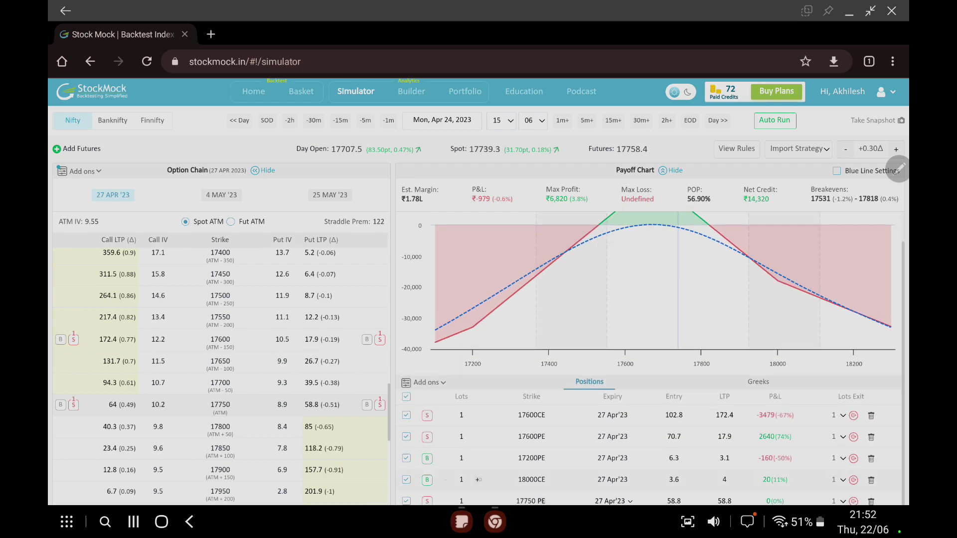
pyautogui.click(477, 480)
pyautogui.click(477, 501)
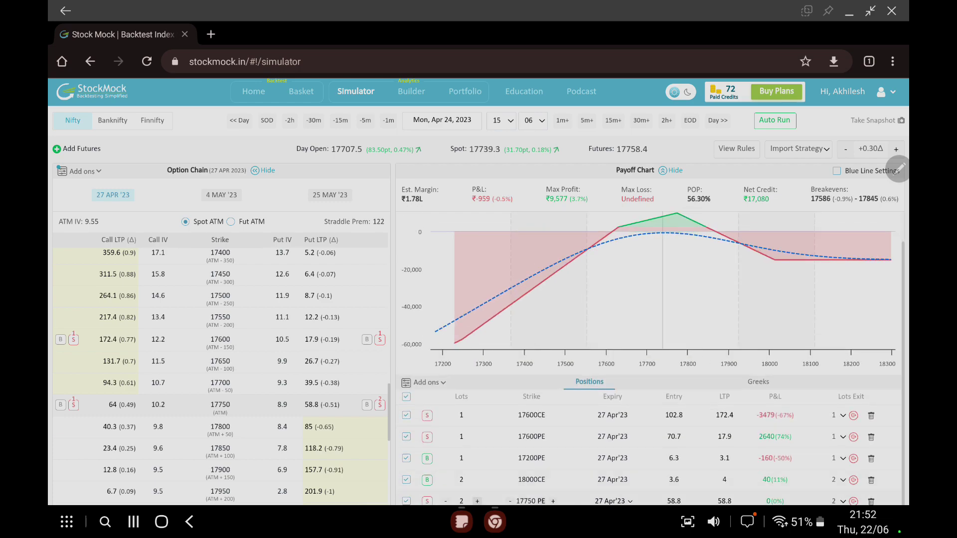
# Step: Increase the 17200 PE and 18000 CE hedges to 3 lots each and sell two lots of 17750 CE
pyautogui.scroll(1, 648, 299)
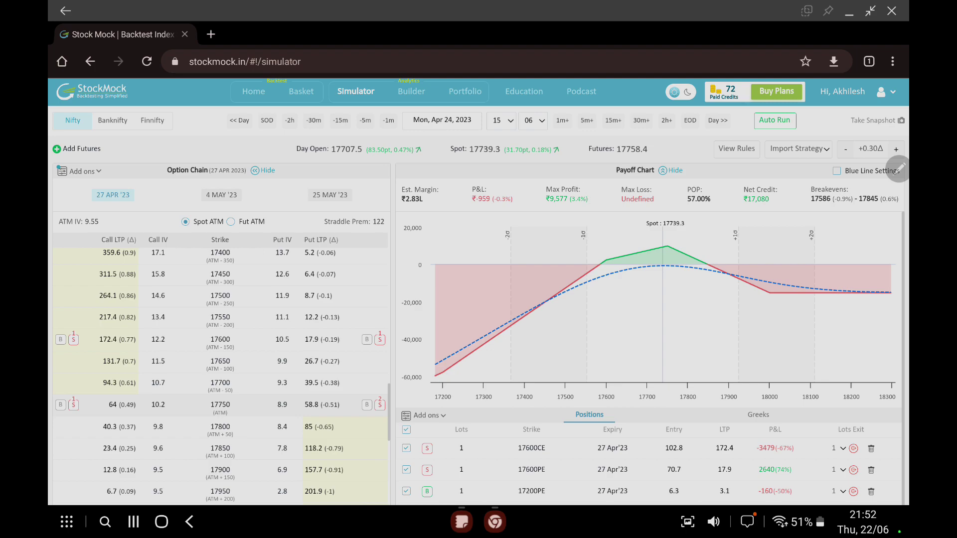
pyautogui.scroll(-1, 648, 299)
pyautogui.click(736, 244)
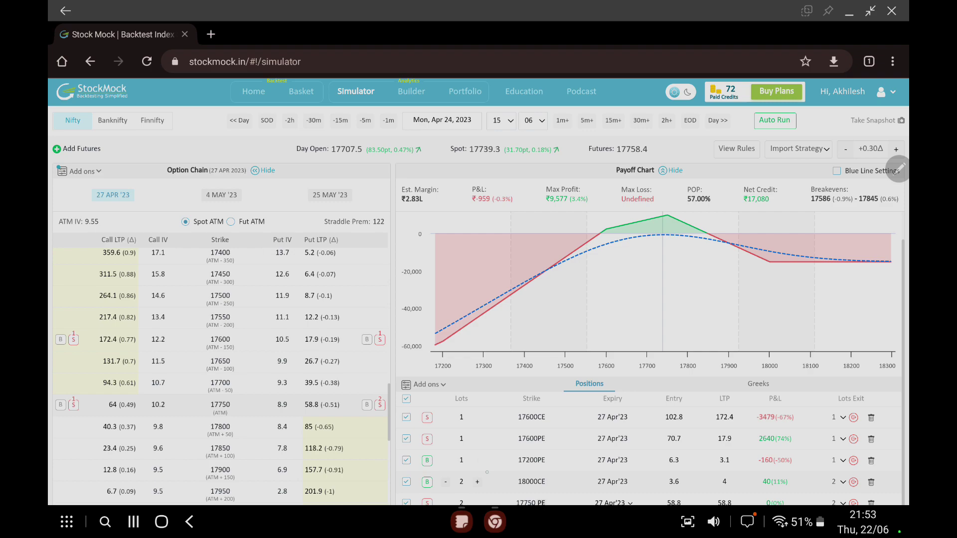
pyautogui.click(477, 460)
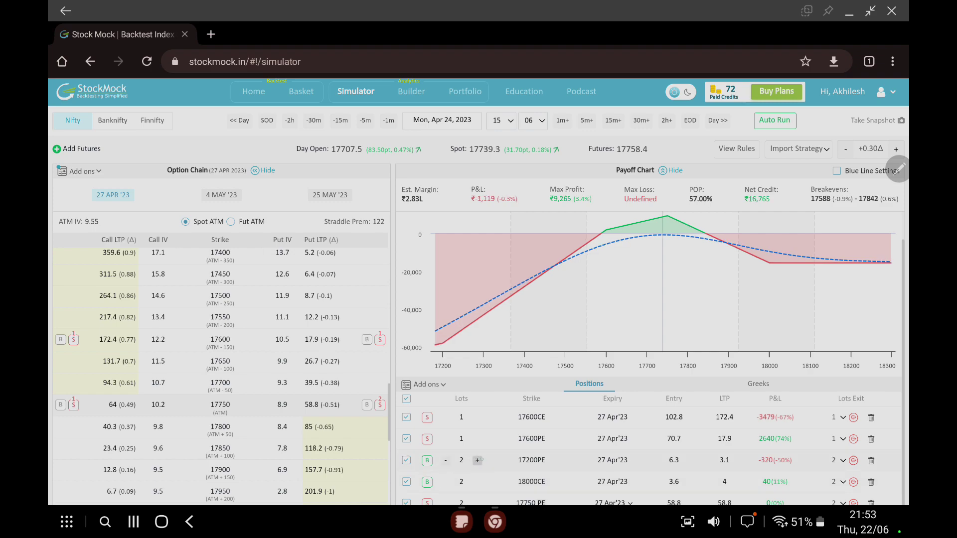
pyautogui.click(477, 460)
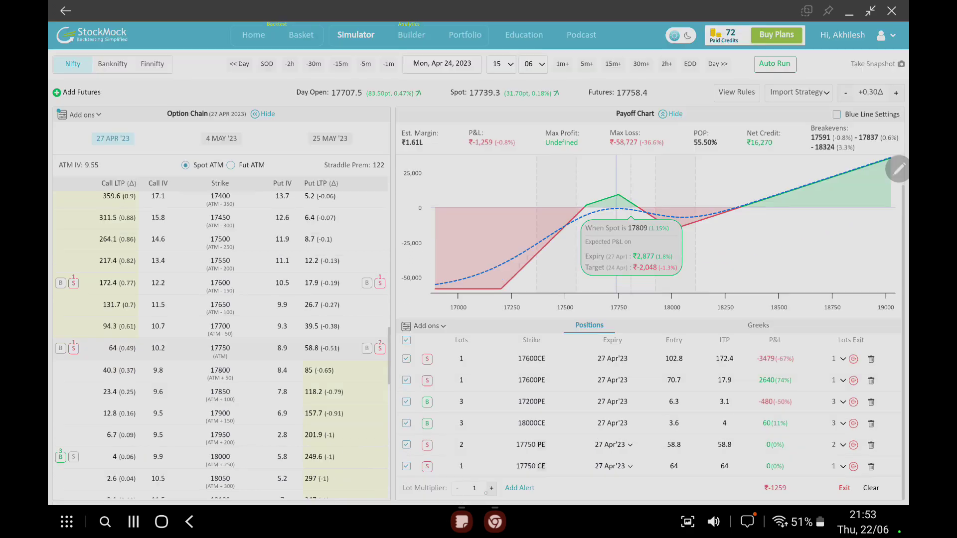
pyautogui.scroll(-2, 631, 274)
pyautogui.click(477, 466)
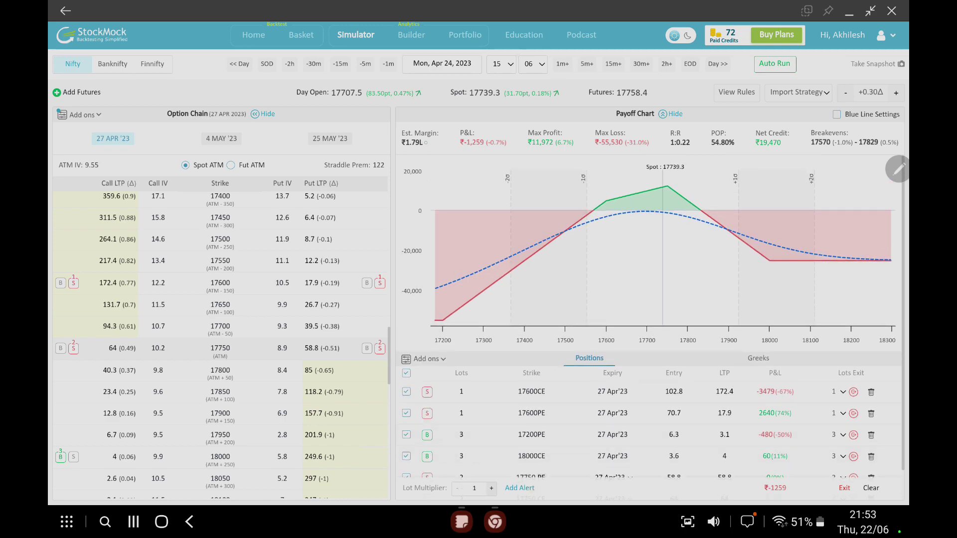
# Step: Advance the simulation to Tue, Apr 25, 2023 at 10:52 and review the option chain around the sold strikes
pyautogui.click(666, 64)
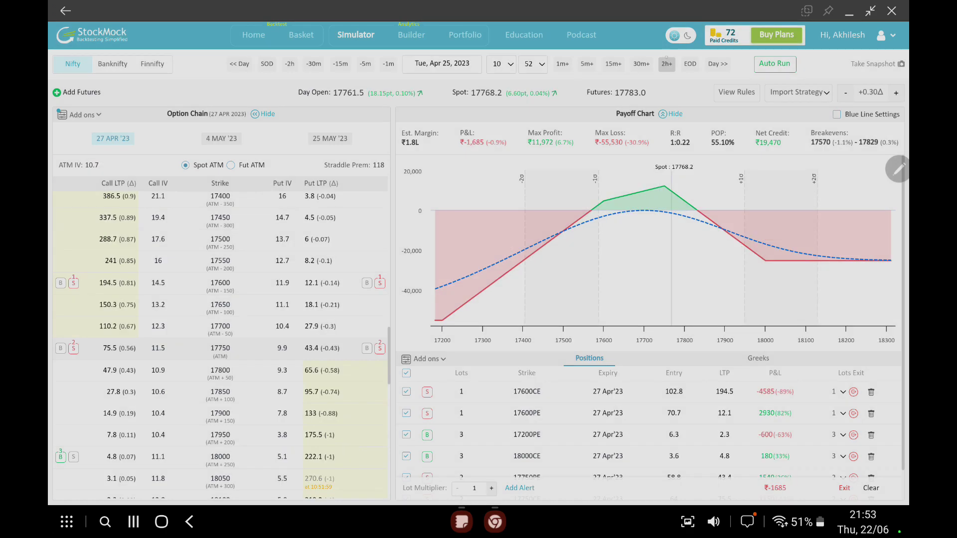
pyautogui.scroll(-1, 221, 346)
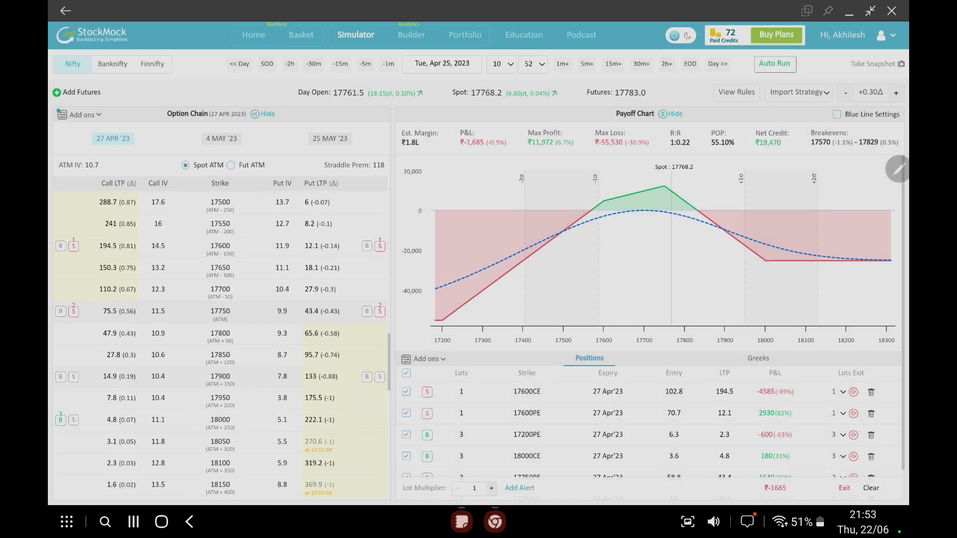
pyautogui.scroll(1, 221, 346)
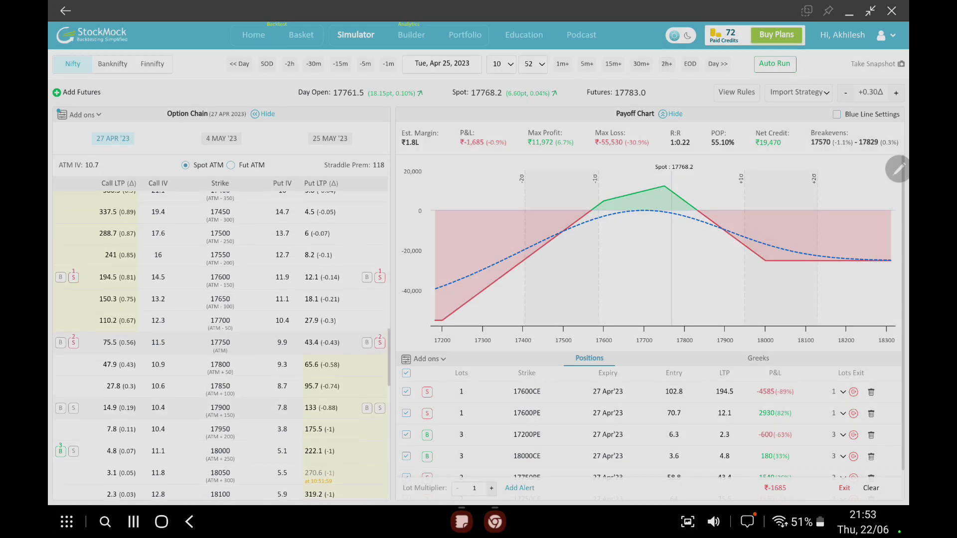
pyautogui.scroll(-2, 84, 396)
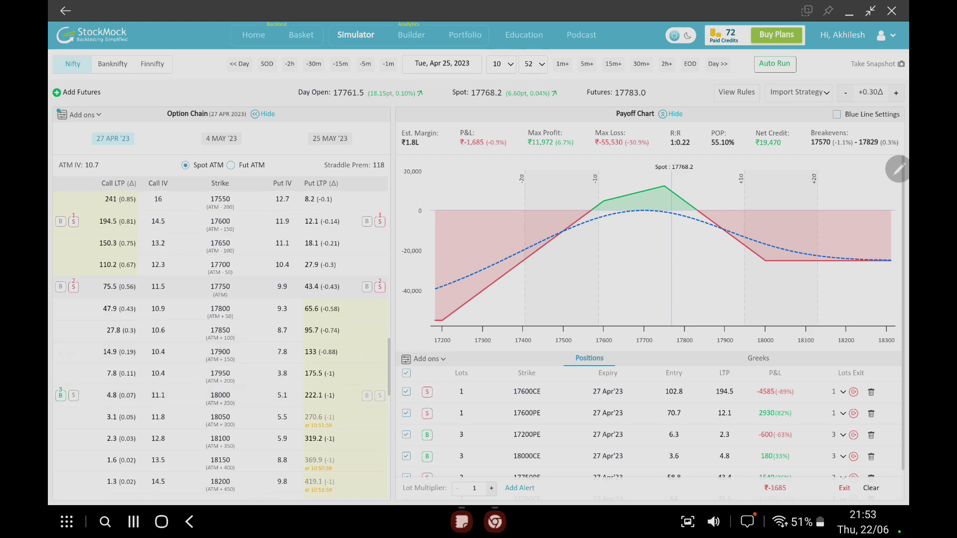
pyautogui.scroll(3, 84, 396)
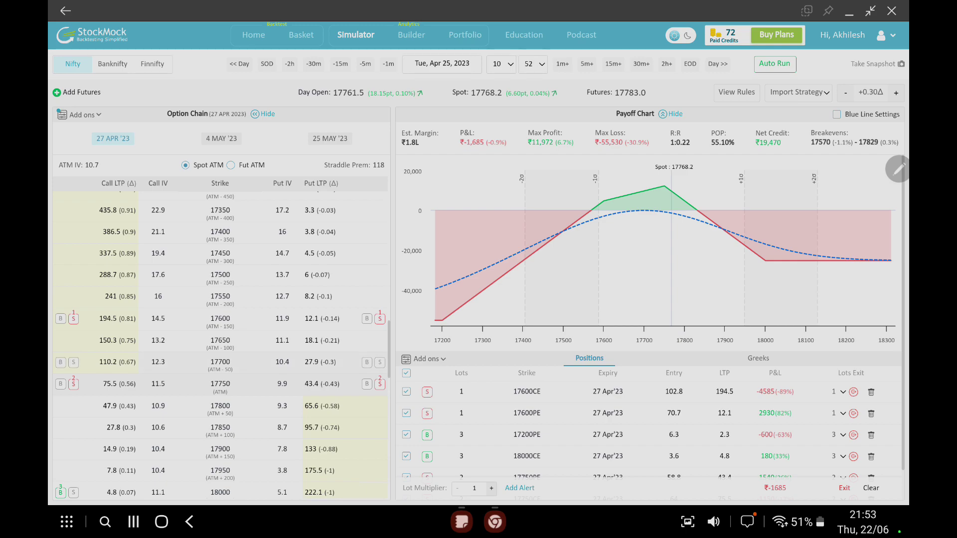
pyautogui.moveTo(244, 362)
# Step: Advance the simulation in two-hour increments to Wed, Apr 26, 2023 at 14:38
pyautogui.click(666, 64)
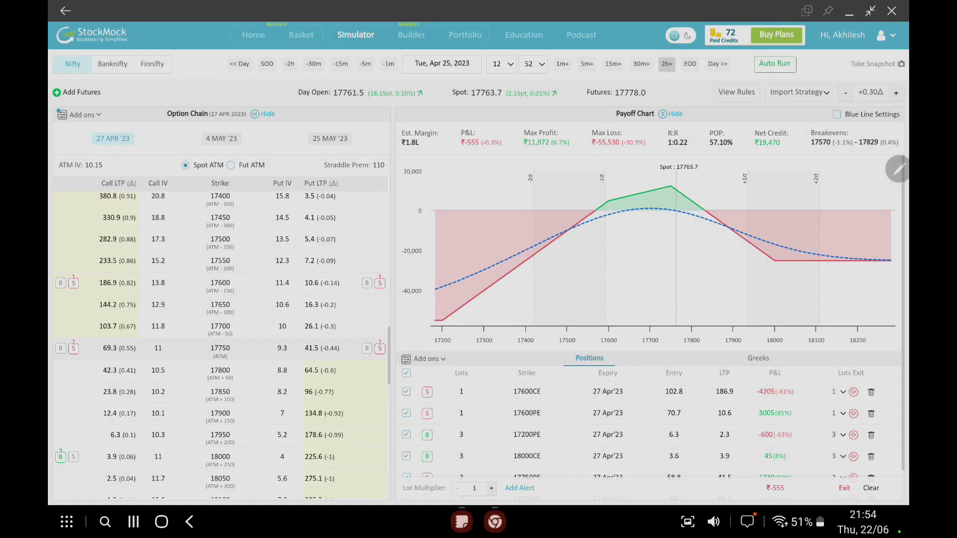
pyautogui.click(667, 64)
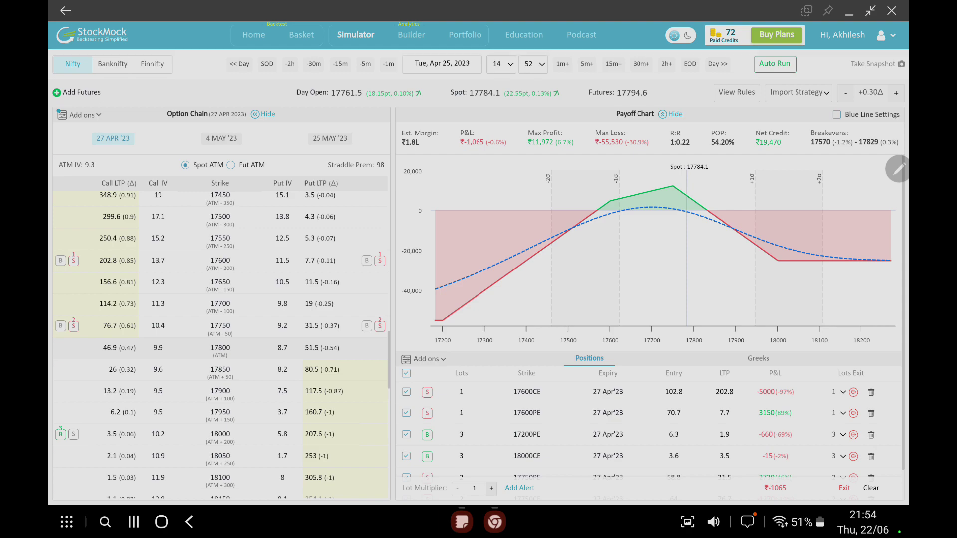
pyautogui.click(666, 64)
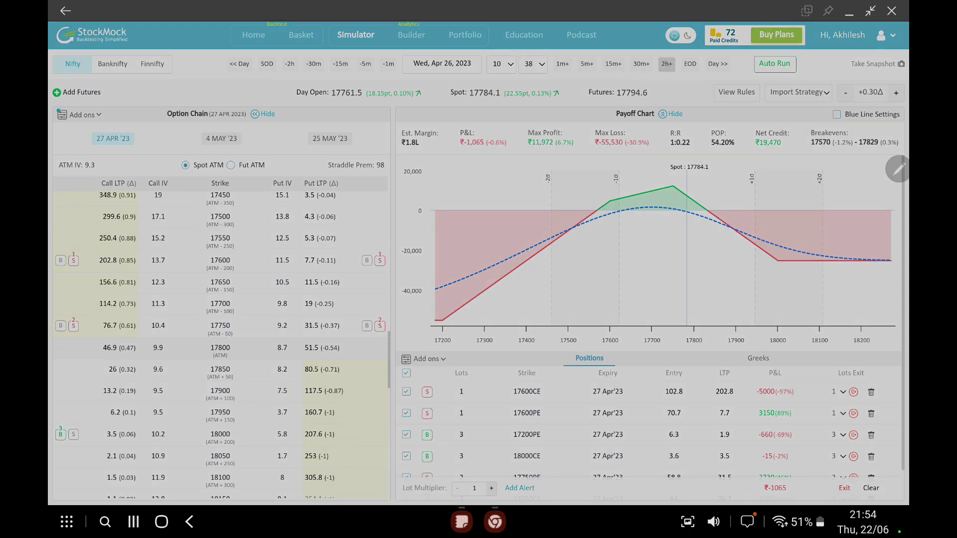
pyautogui.click(479, 273)
pyautogui.click(666, 64)
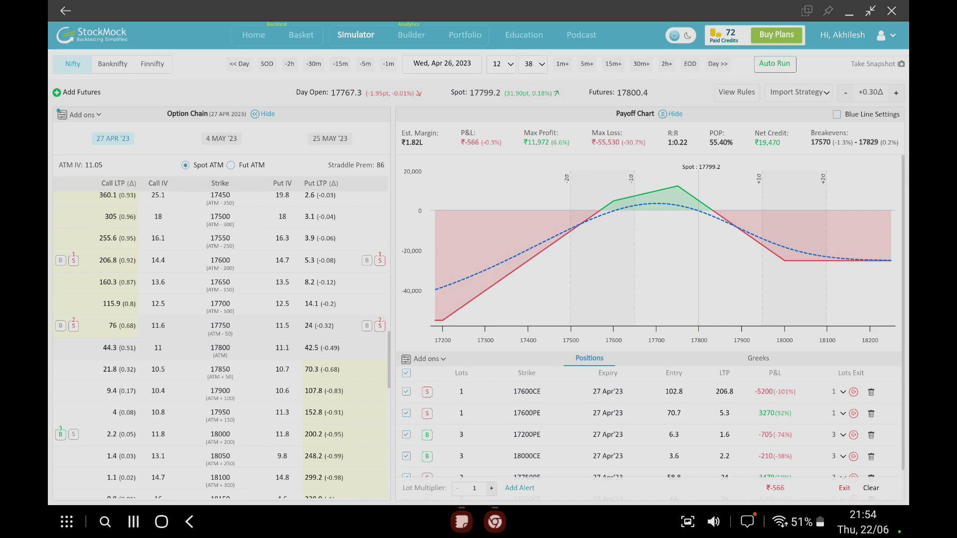
pyautogui.click(666, 64)
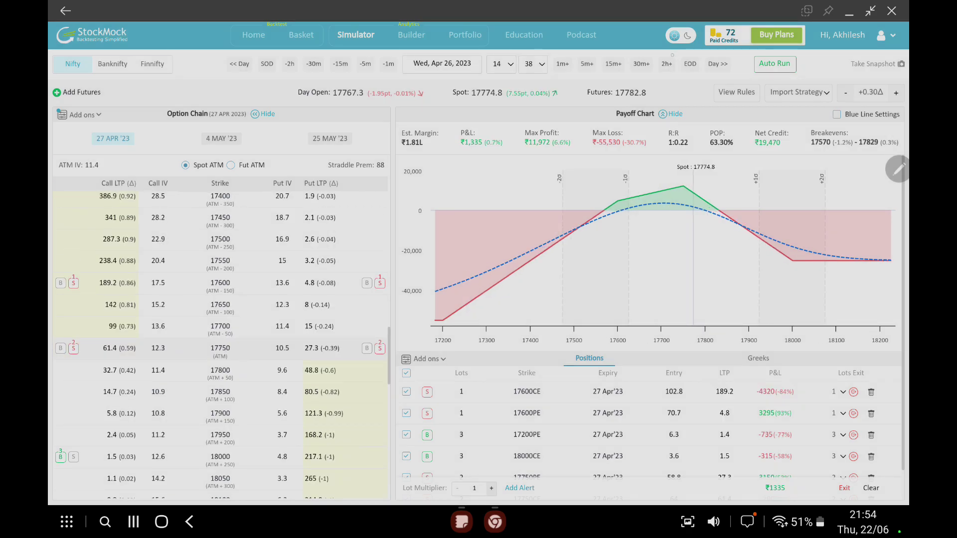
# Step: Advance the simulation to Thu, Apr 27, 2023 at 10:24 and sell the ATM 17850 PE and CE
pyautogui.click(669, 64)
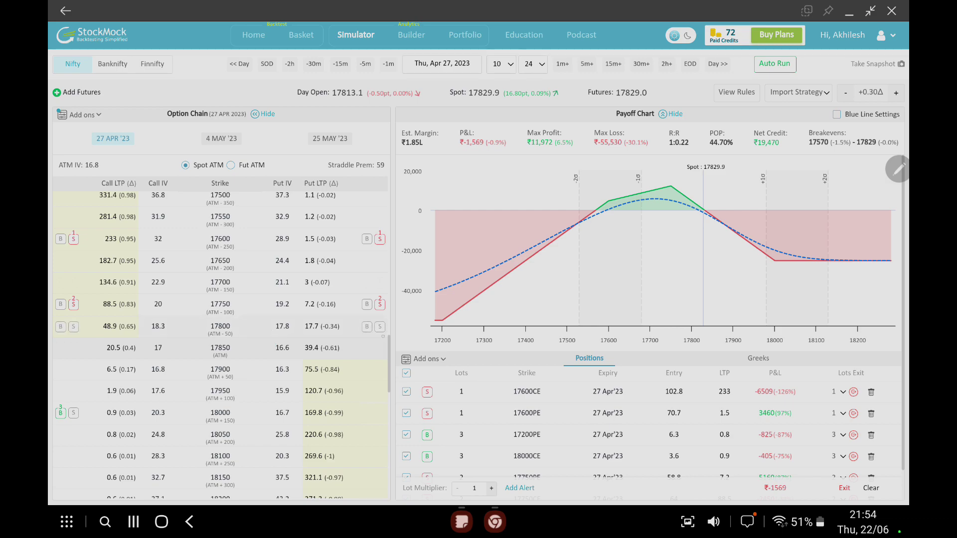
pyautogui.click(380, 348)
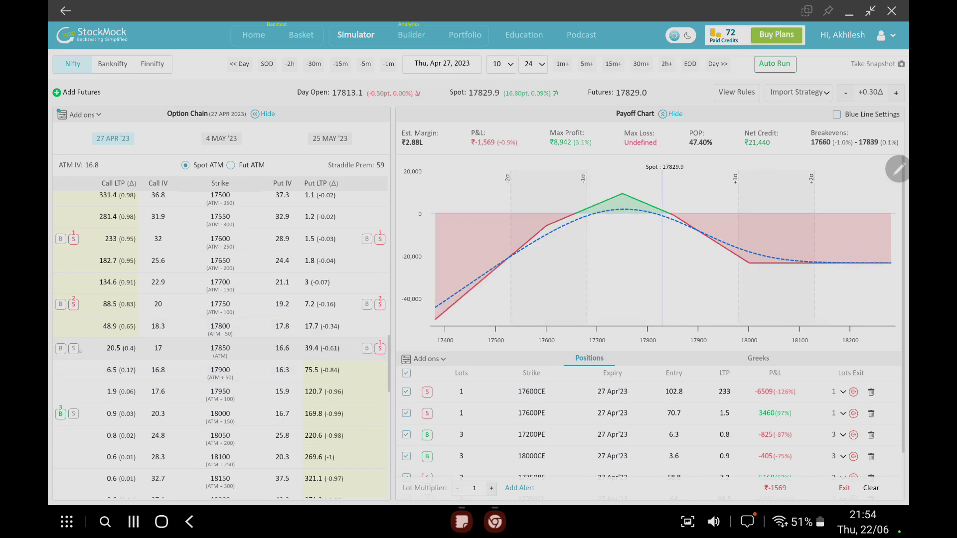
pyautogui.click(73, 348)
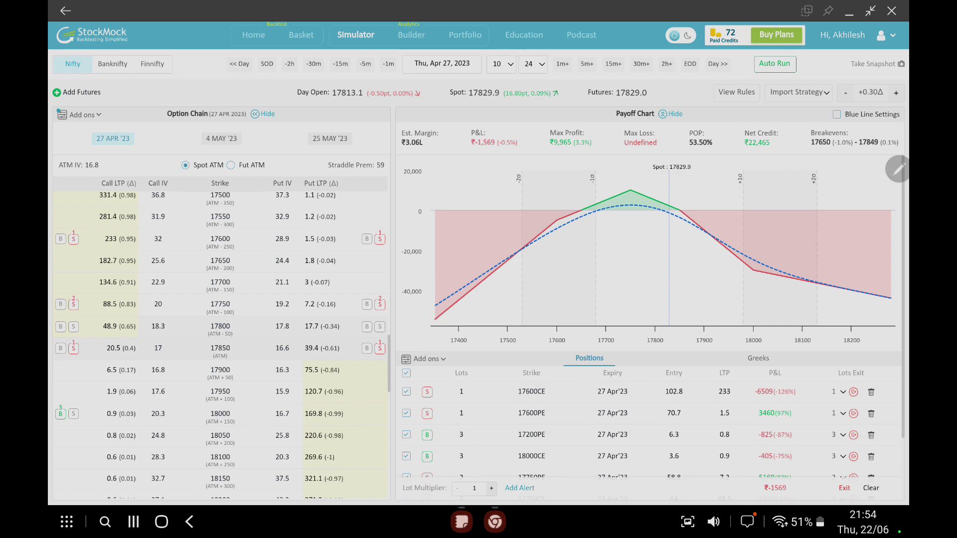
# Step: Increase the sold 17850 PE and 17850 CE positions to 3 lots each
pyautogui.scroll(-3, 648, 319)
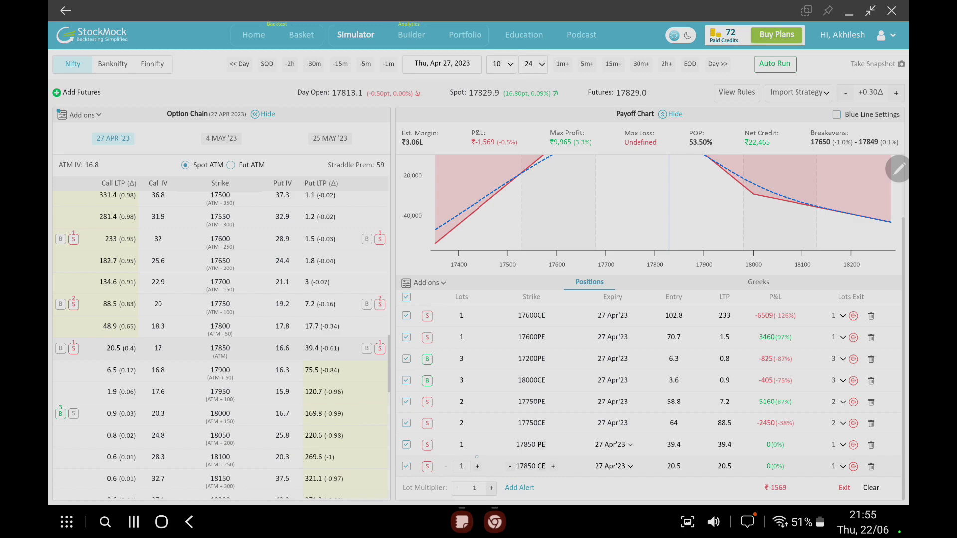
pyautogui.click(477, 445)
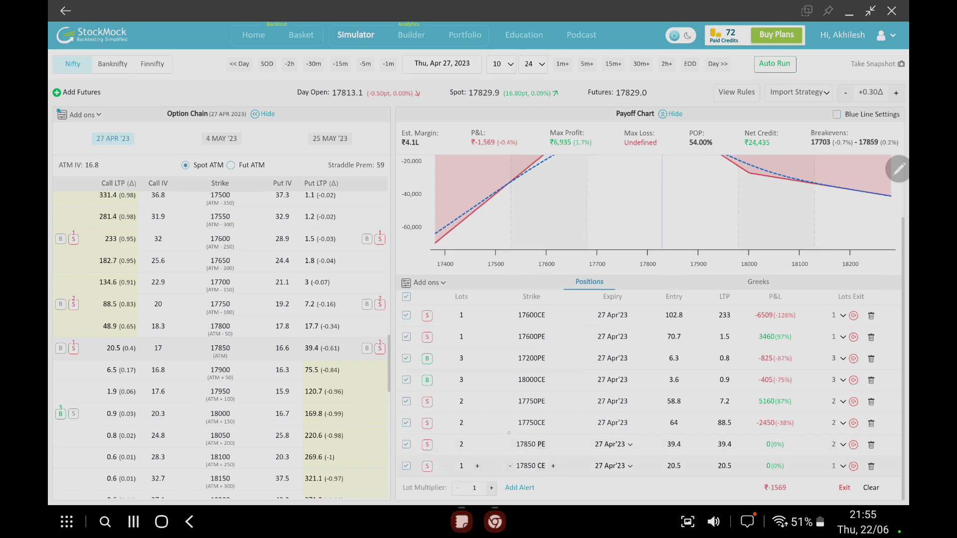
pyautogui.click(478, 445)
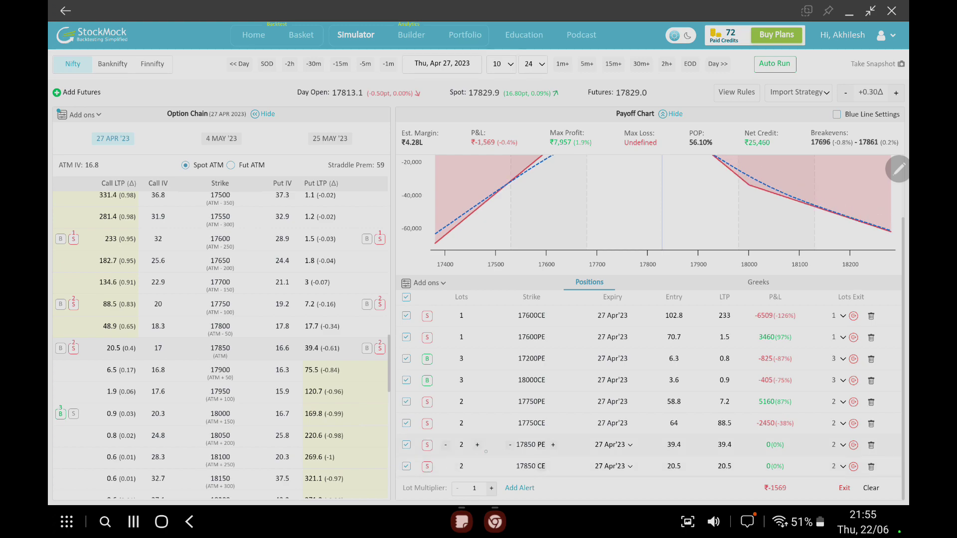
pyautogui.click(477, 466)
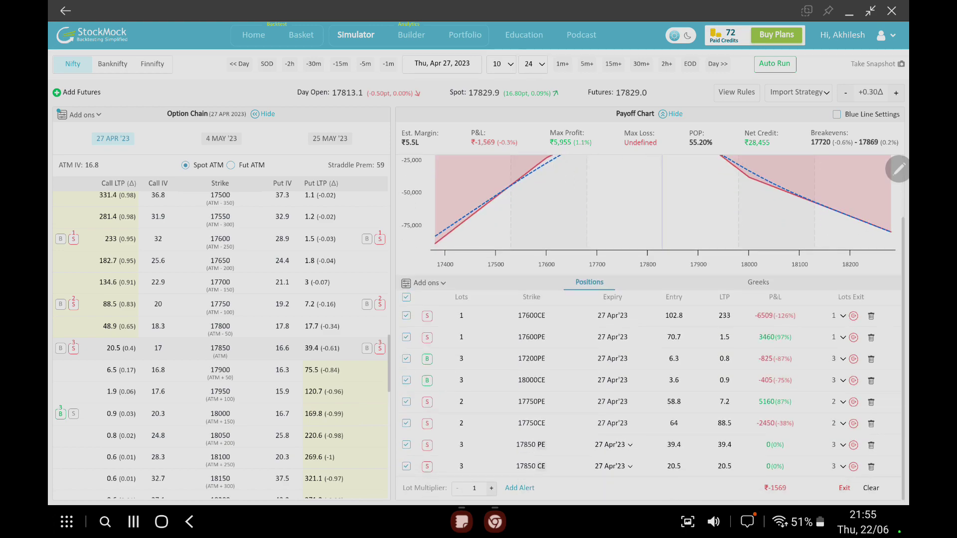
# Step: Examine the open positions and the payoff chart's expected P&L at spot levels across the profit zone
pyautogui.scroll(-2, 648, 324)
pyautogui.scroll(2, 648, 324)
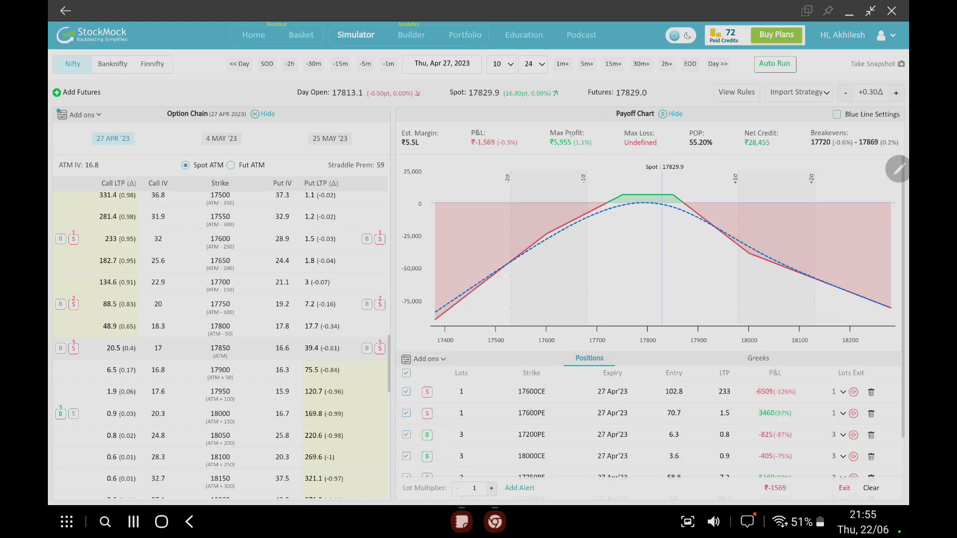
pyautogui.moveTo(658, 207)
pyautogui.scroll(-2, 578, 446)
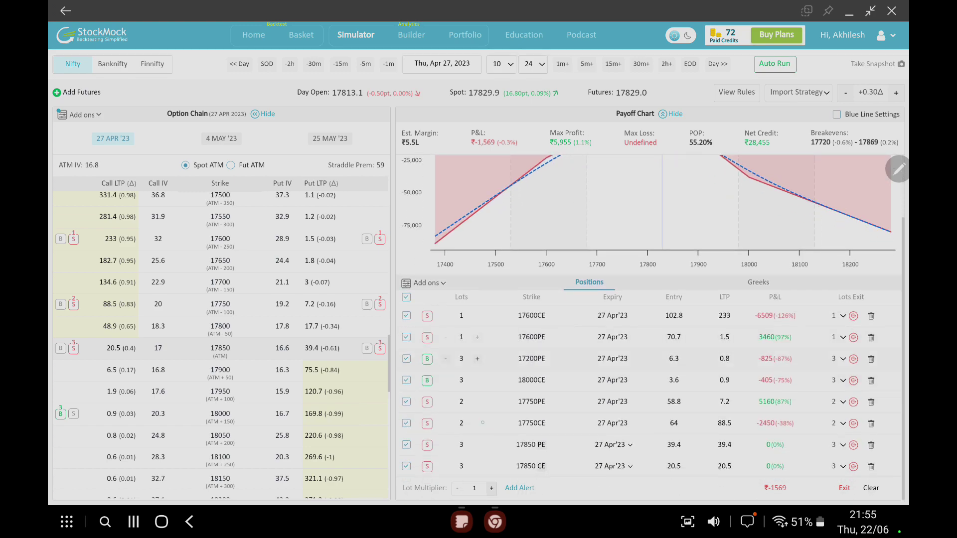
pyautogui.scroll(1, 660, 329)
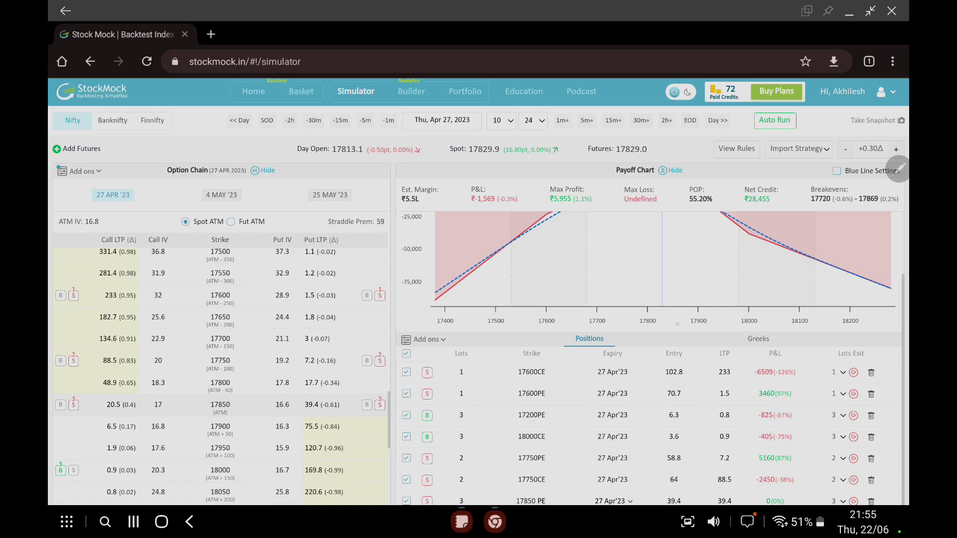
pyautogui.scroll(2, 468, 448)
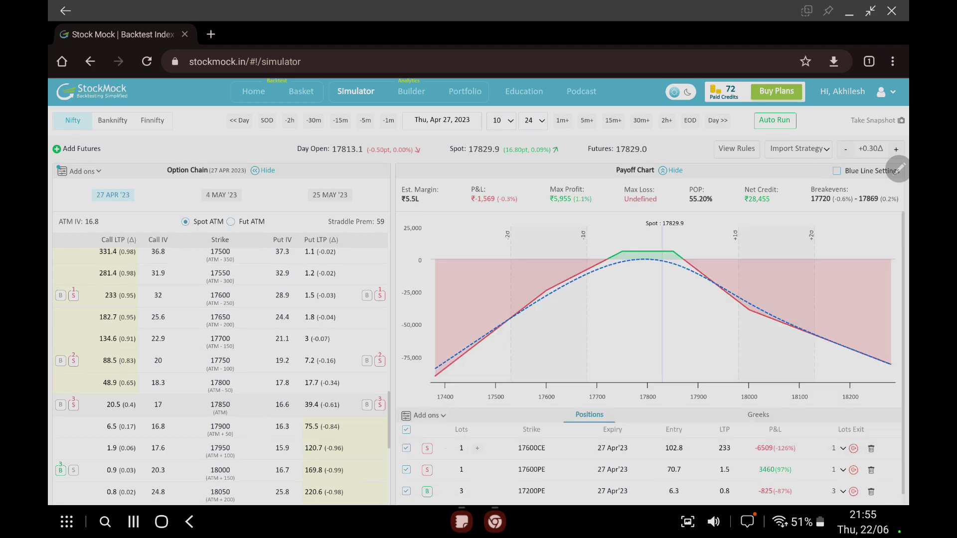
pyautogui.click(660, 257)
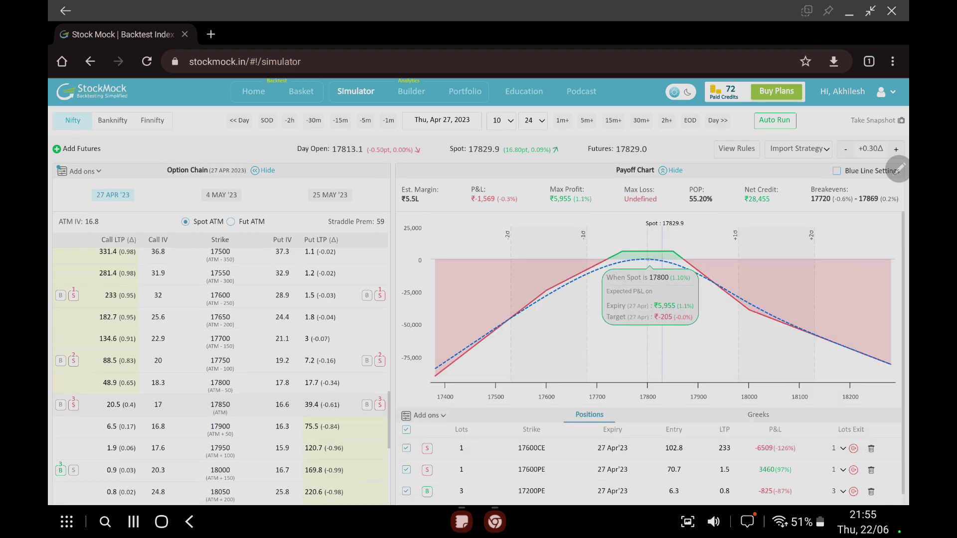
pyautogui.click(660, 255)
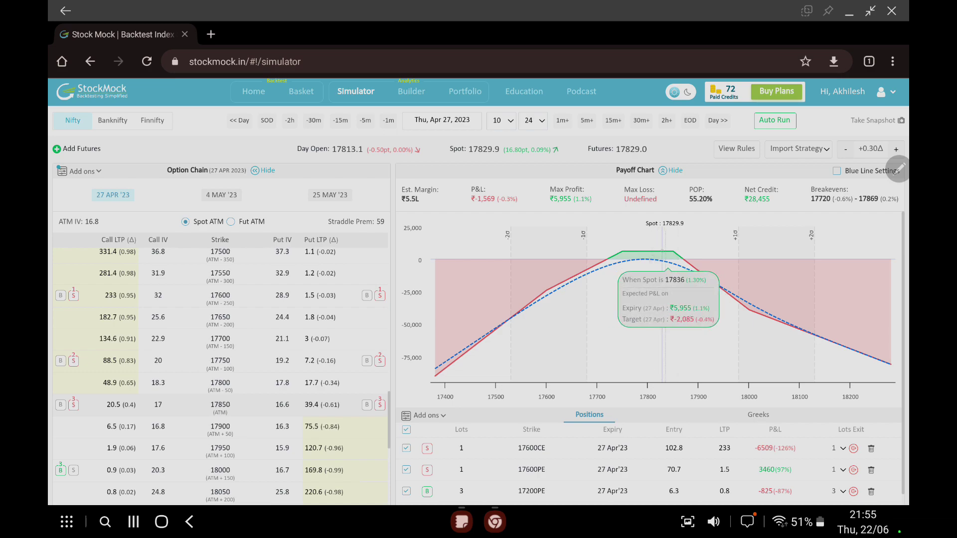
pyautogui.click(623, 255)
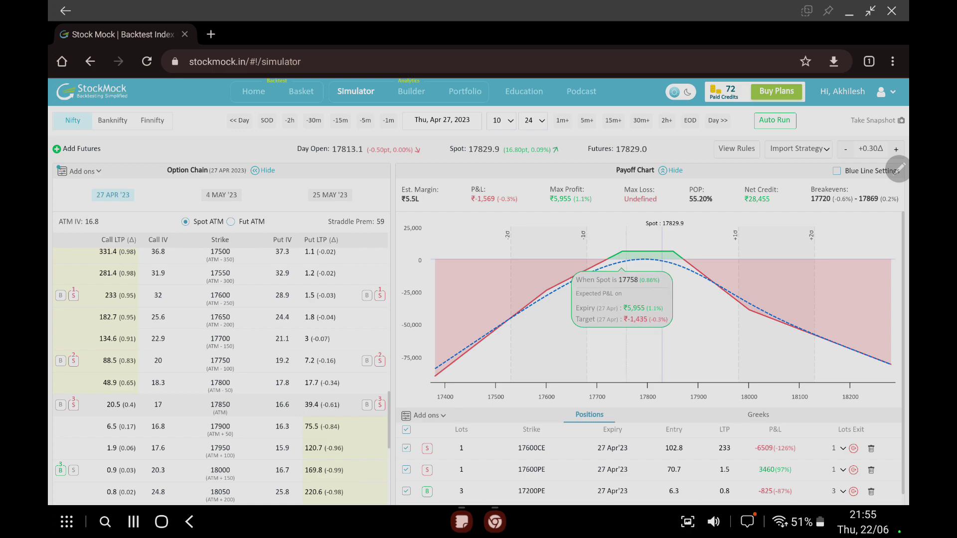
pyautogui.click(623, 254)
pyautogui.click(622, 255)
pyautogui.click(627, 254)
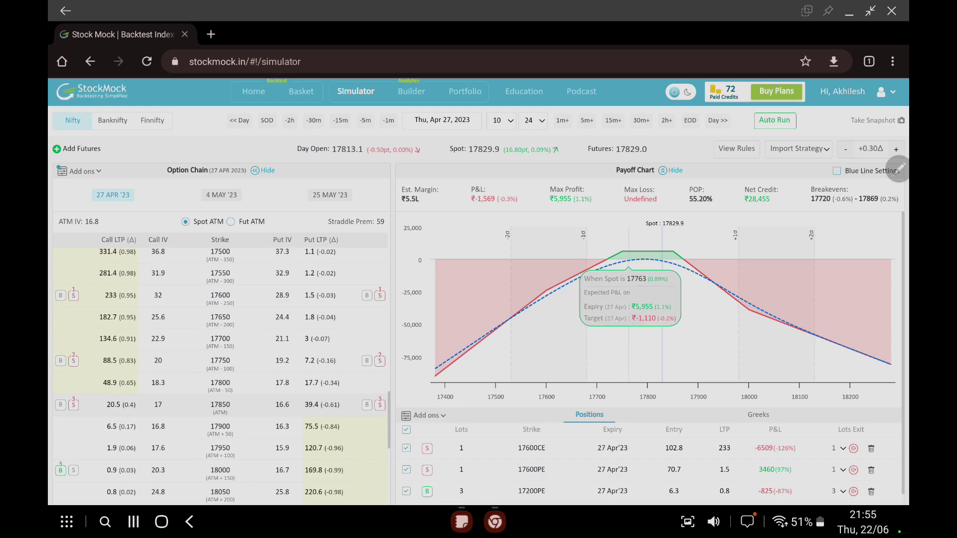
pyautogui.click(681, 273)
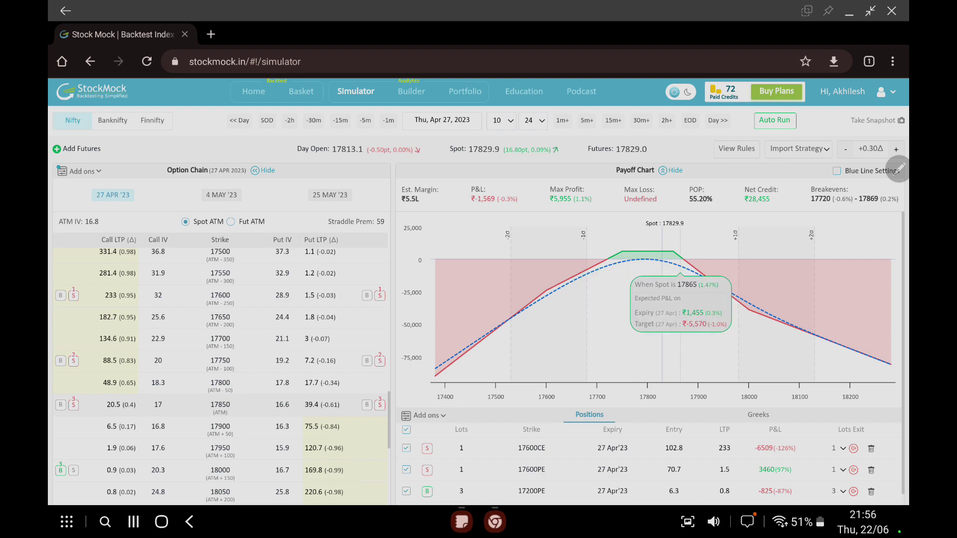
pyautogui.click(632, 271)
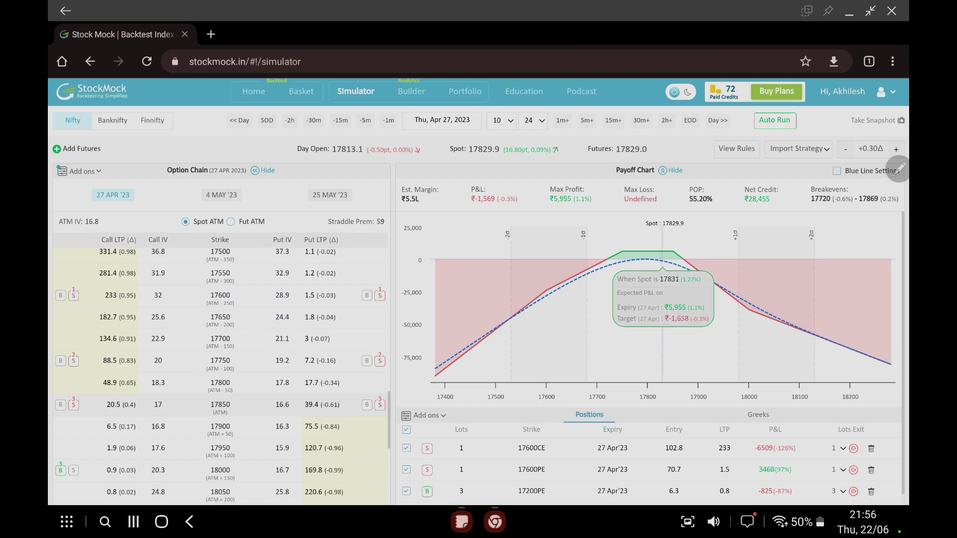
# Step: Advance the simulation in two-hour increments to 14:24 on Thu, Apr 27, 2023
pyautogui.click(666, 120)
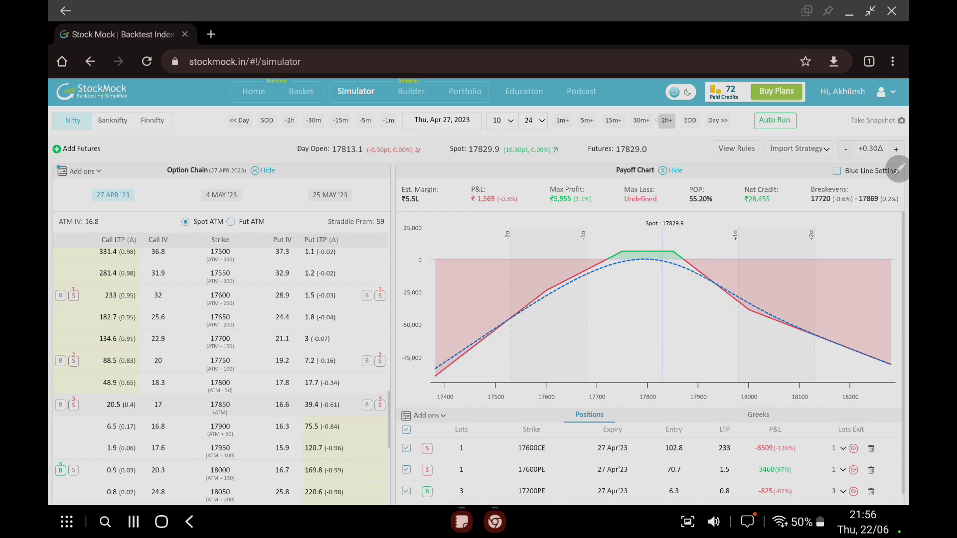
pyautogui.click(478, 301)
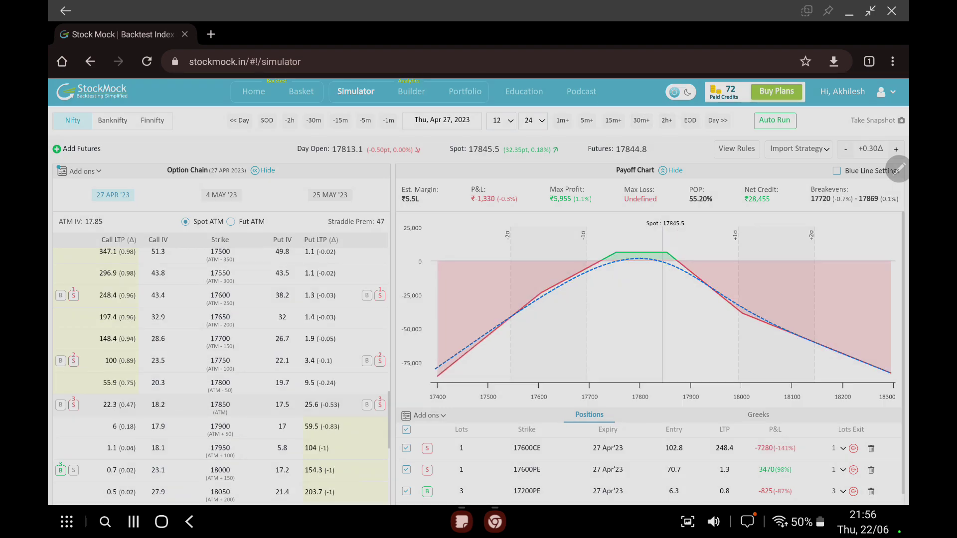
pyautogui.click(285, 429)
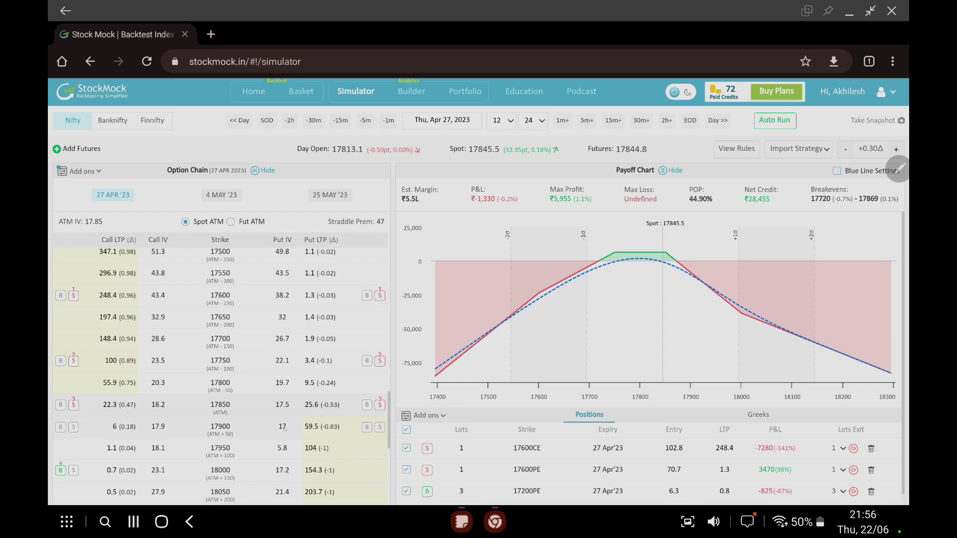
pyautogui.click(666, 121)
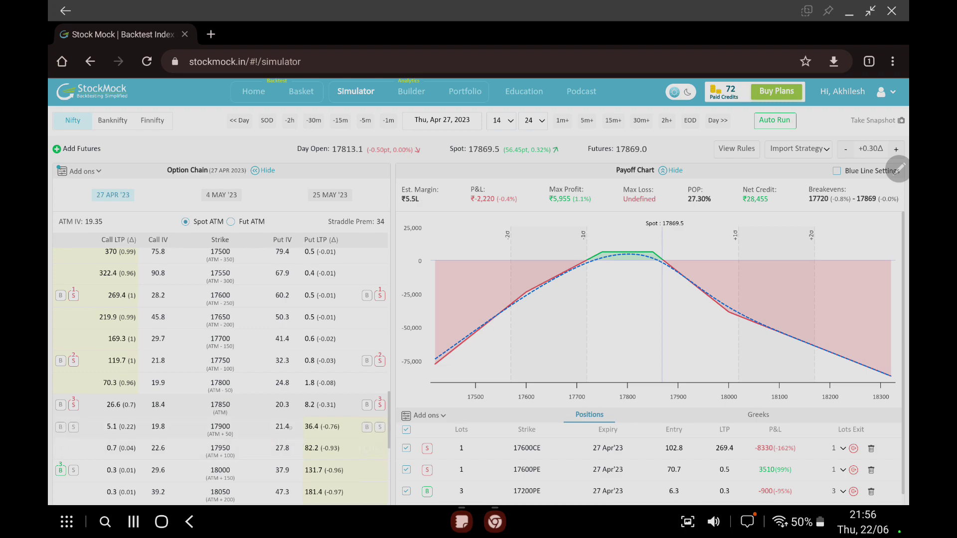
# Step: Sell one lot each of the 17900 PE and 17900 CE for the 27 Apr expiry
pyautogui.moveTo(672, 228)
pyautogui.click(379, 428)
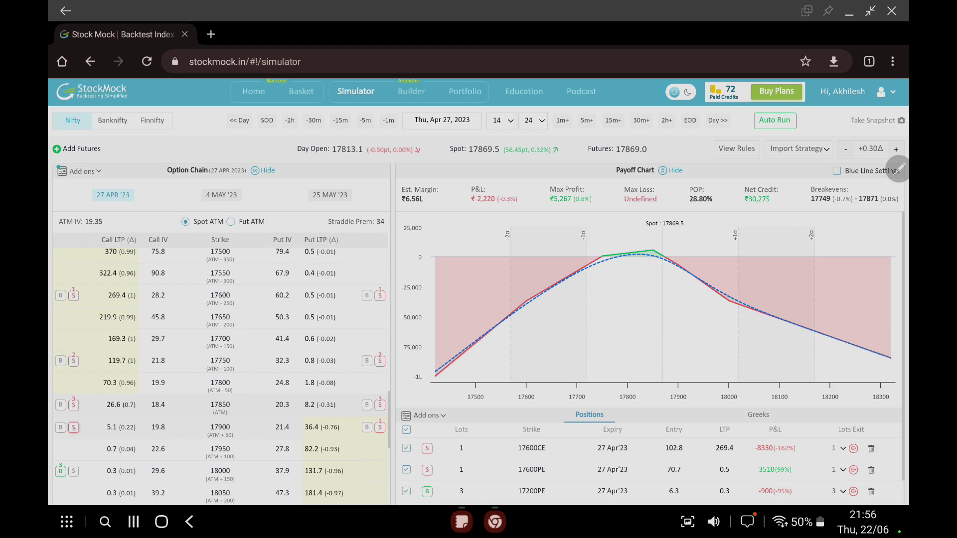
pyautogui.click(74, 427)
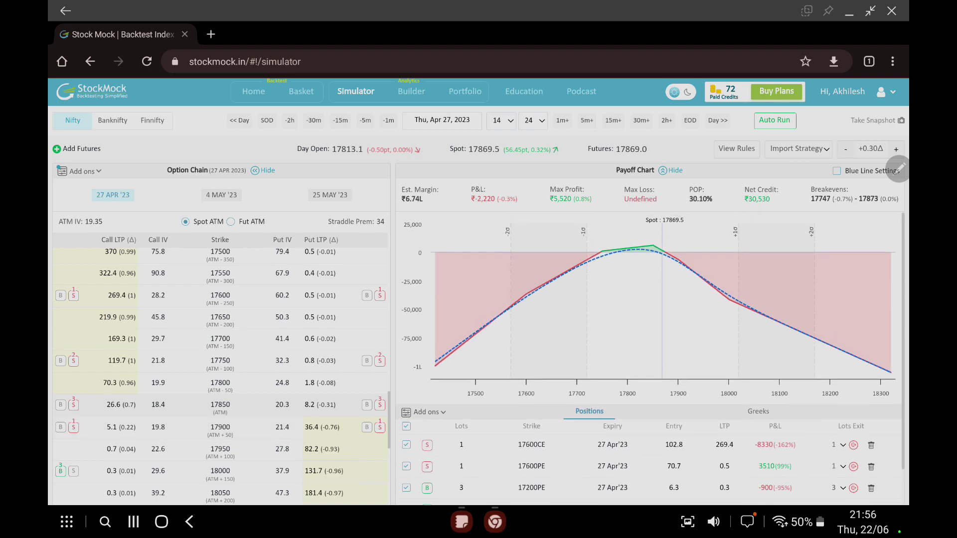
# Step: Increase the sold 17900 PE and 17900 CE positions to 5 lots each
pyautogui.scroll(-5, 648, 349)
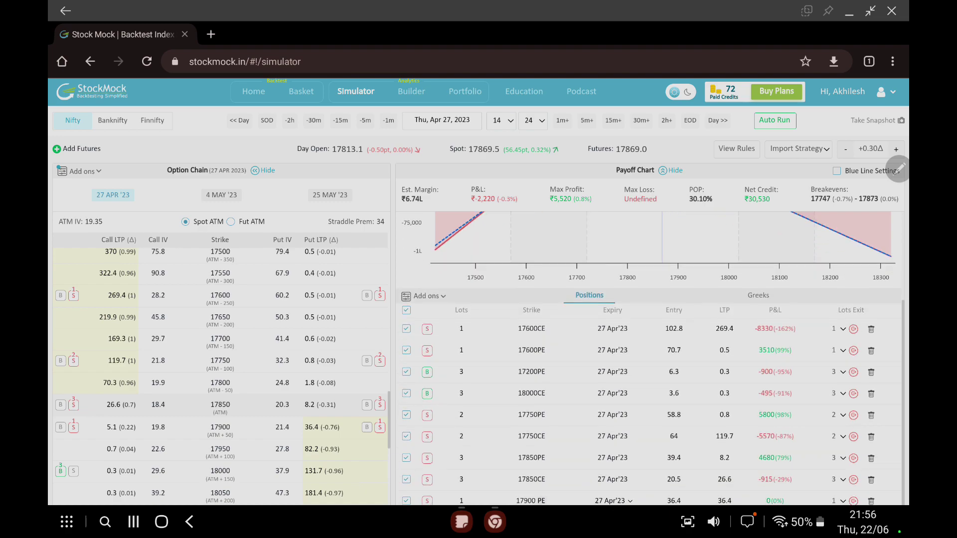
pyautogui.scroll(-2, 479, 299)
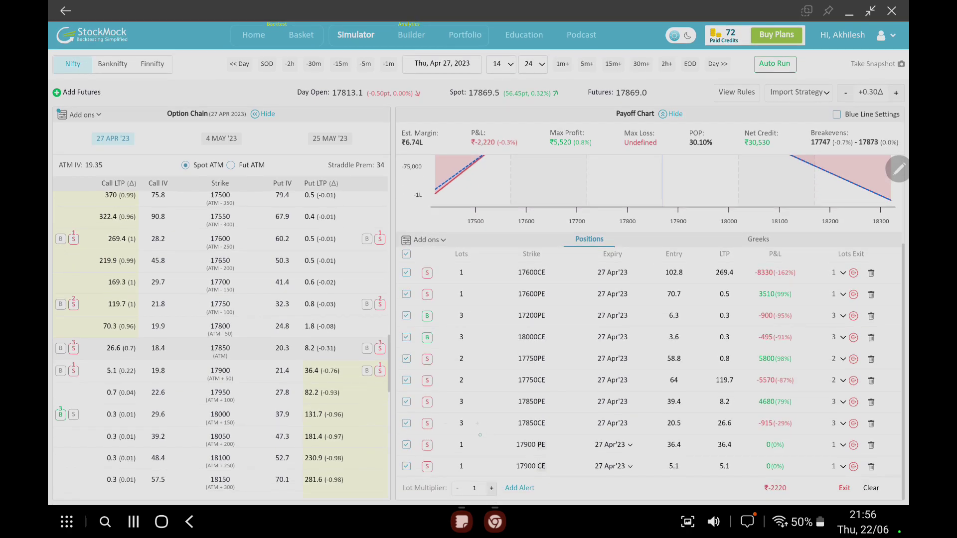
pyautogui.click(477, 445)
pyautogui.click(477, 445)
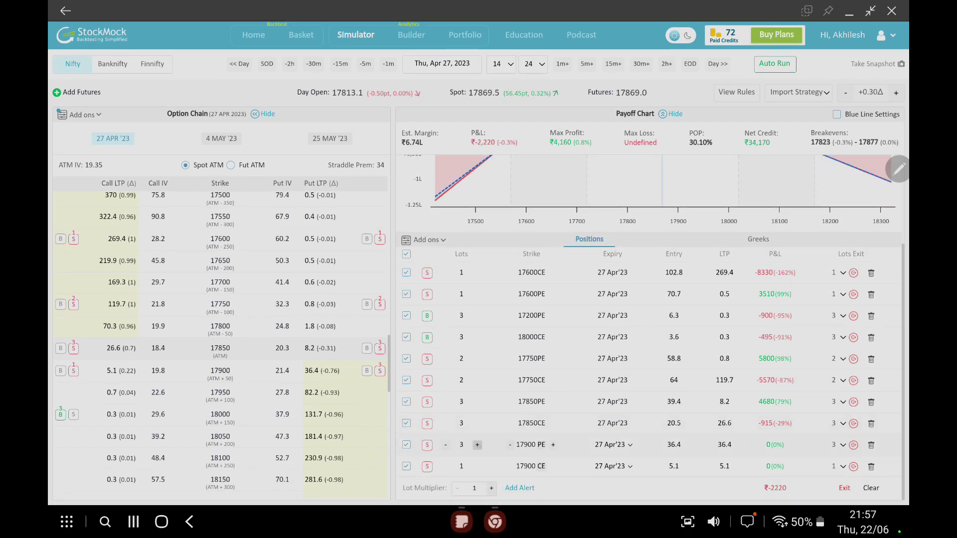
pyautogui.click(477, 445)
pyautogui.click(477, 445)
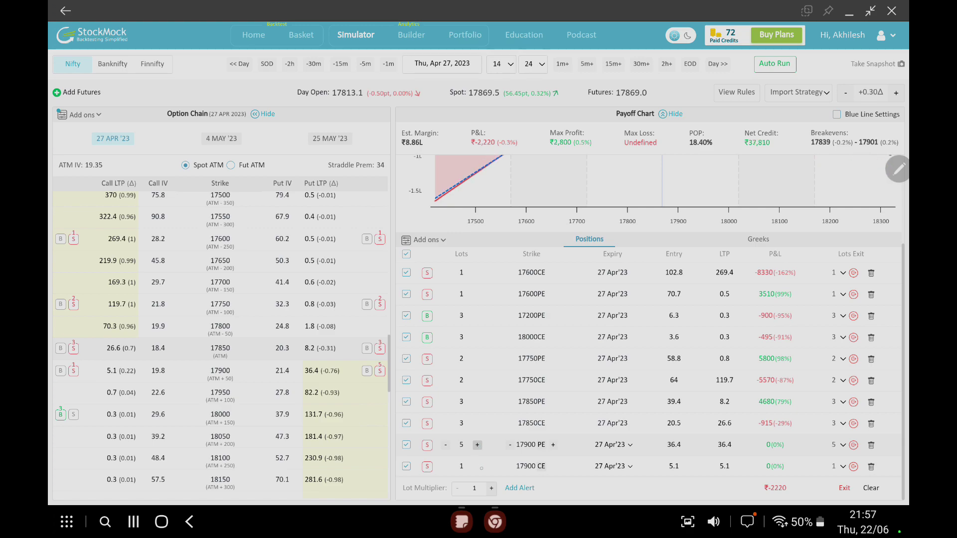
pyautogui.click(477, 466)
pyautogui.click(477, 466)
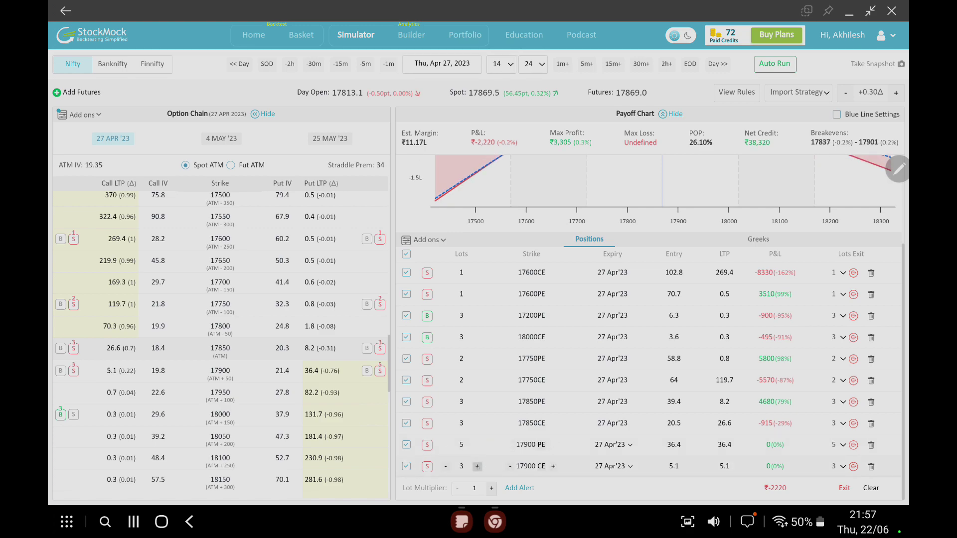
pyautogui.click(477, 466)
pyautogui.click(477, 466)
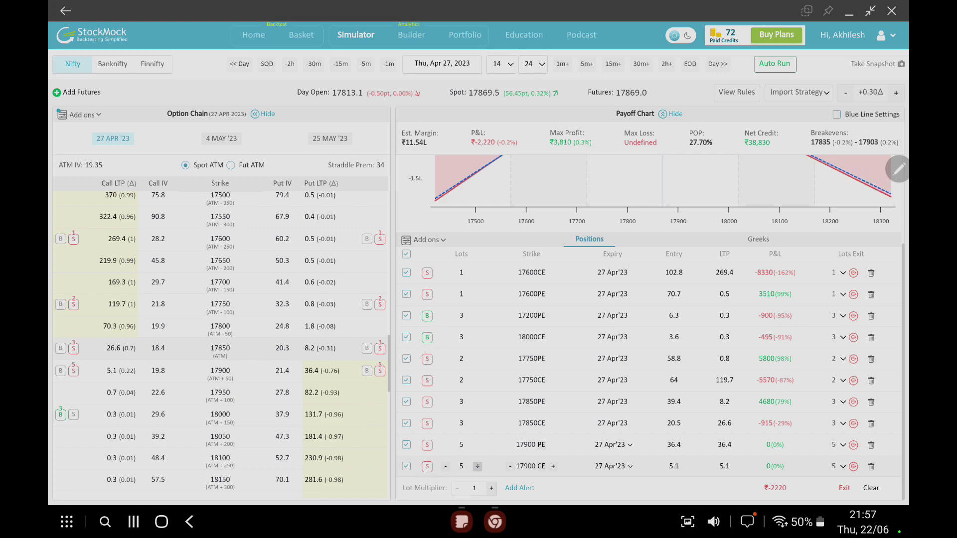
# Step: Increase the bought 17200 PE hedge to 11 lots
pyautogui.moveTo(477, 444)
pyautogui.moveTo(461, 316)
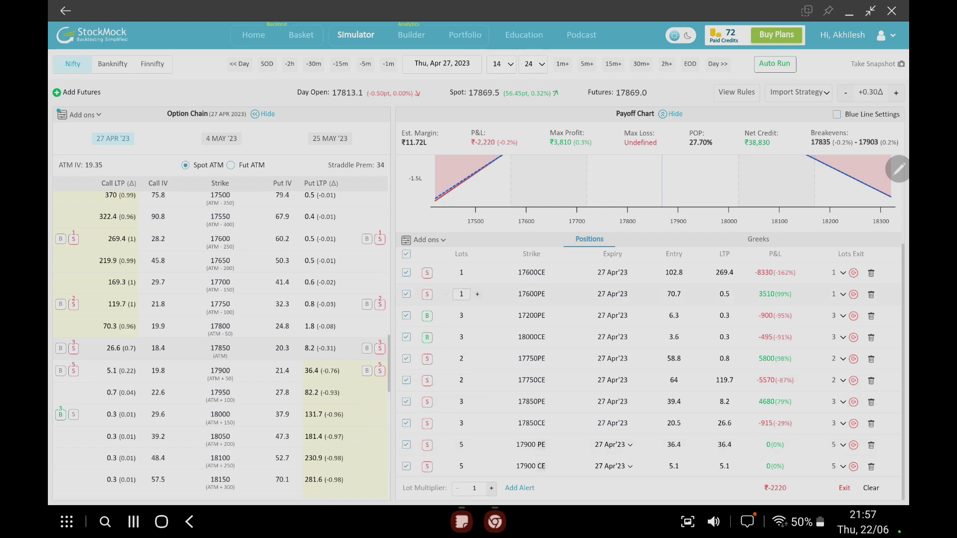
pyautogui.click(477, 316)
pyautogui.click(477, 316)
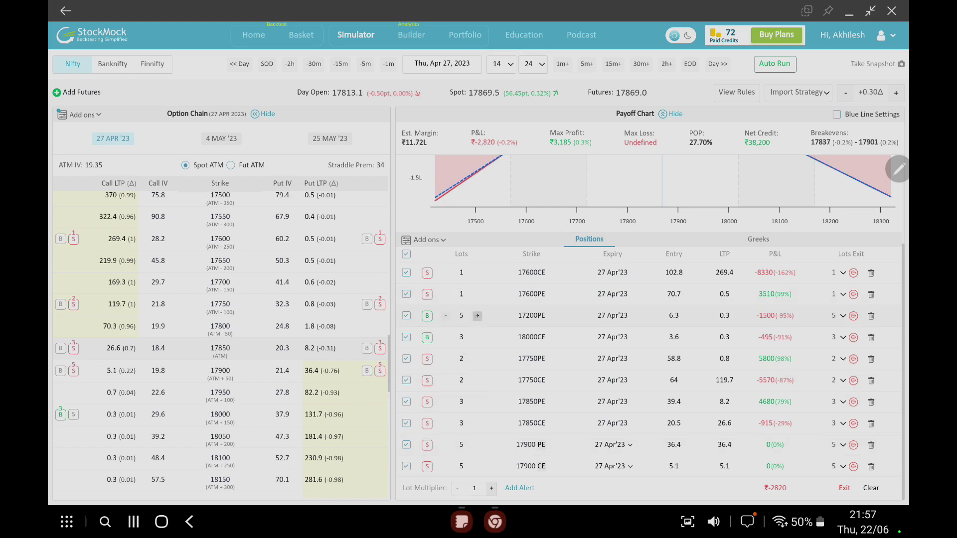
pyautogui.click(477, 315)
pyautogui.click(477, 316)
pyautogui.click(477, 316)
pyautogui.click(477, 316)
pyautogui.click(477, 315)
pyautogui.click(477, 316)
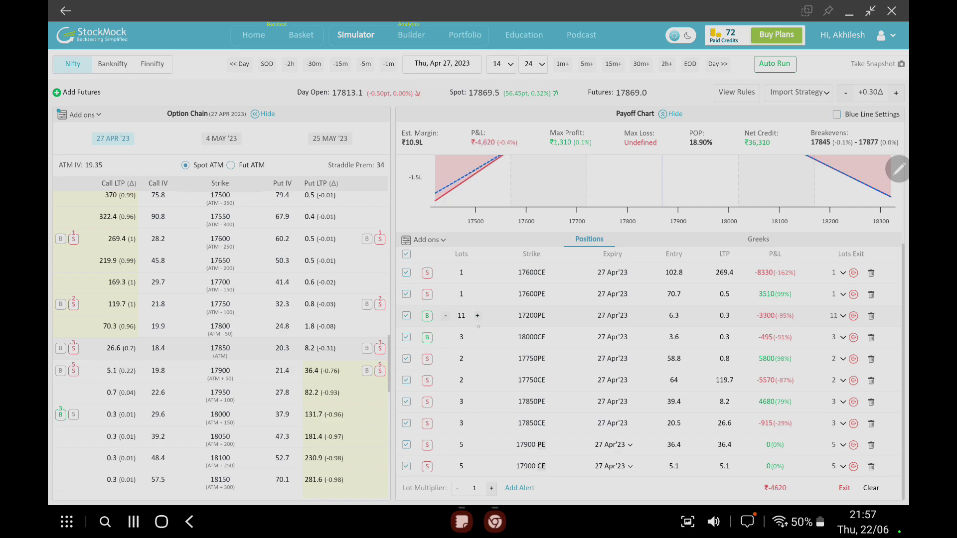
# Step: Increase the bought 18000 CE hedge to 11 lots
pyautogui.click(477, 337)
pyautogui.click(477, 337)
pyautogui.click(477, 337)
pyautogui.click(477, 337)
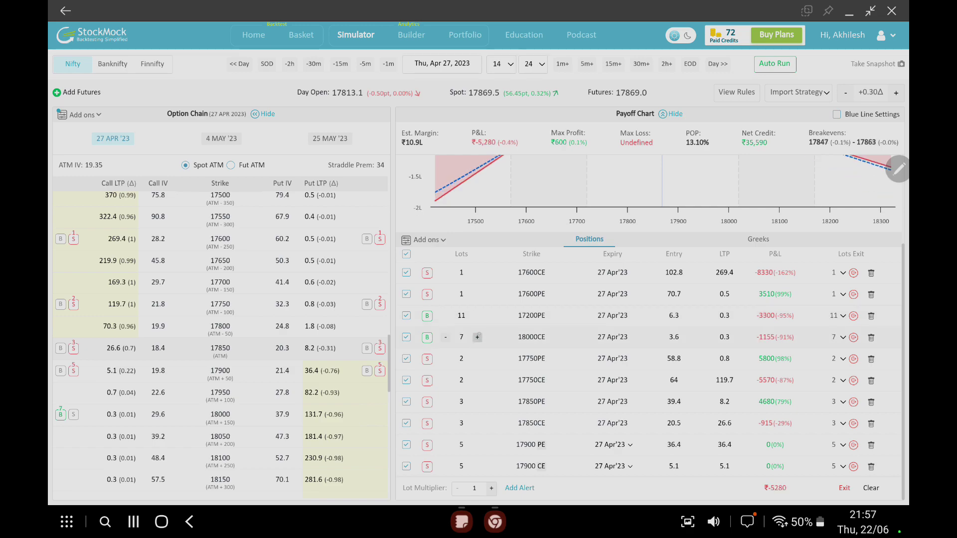
pyautogui.click(477, 337)
pyautogui.click(478, 337)
pyautogui.click(477, 337)
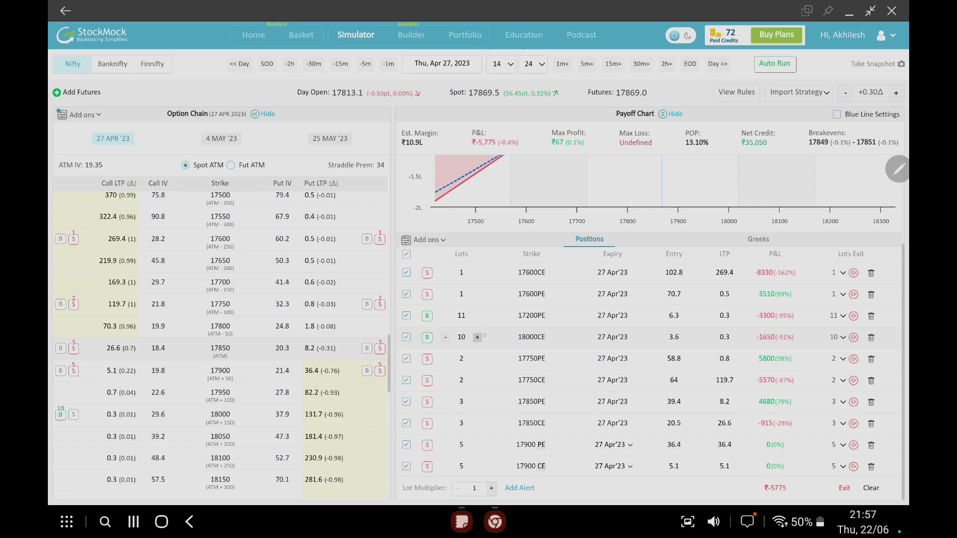
pyautogui.click(477, 337)
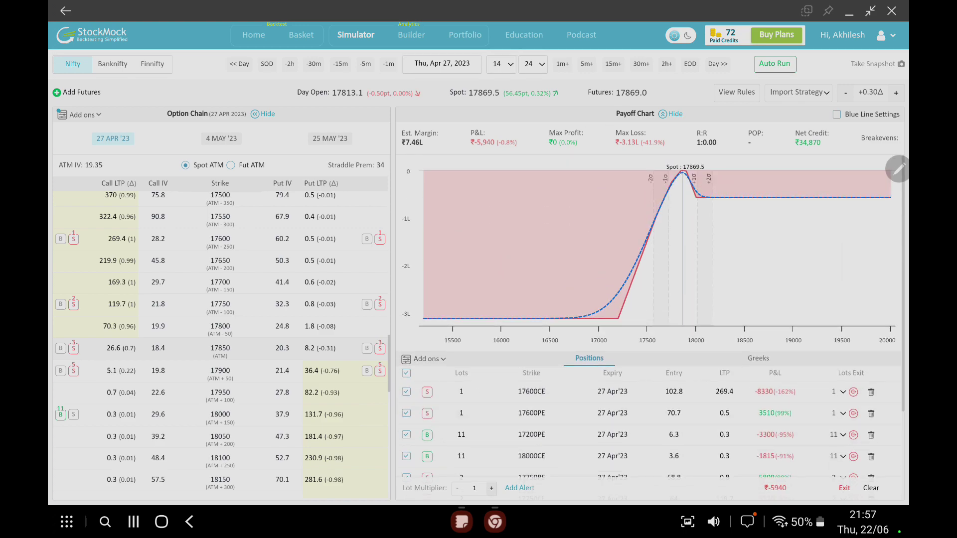
# Step: Increase the sold 17900 PE and 17900 CE positions to 8 lots each
pyautogui.scroll(-3, 648, 299)
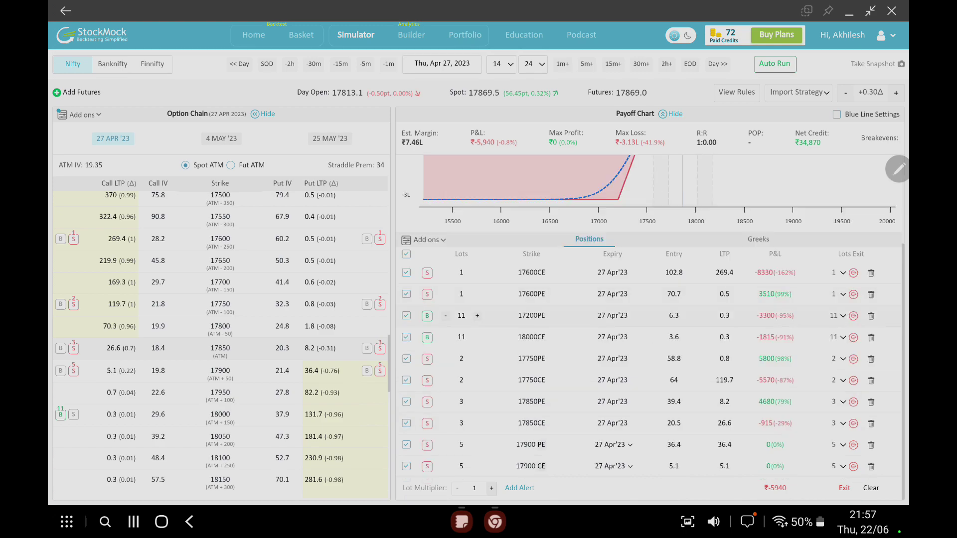
pyautogui.click(481, 454)
pyautogui.click(477, 445)
pyautogui.click(477, 445)
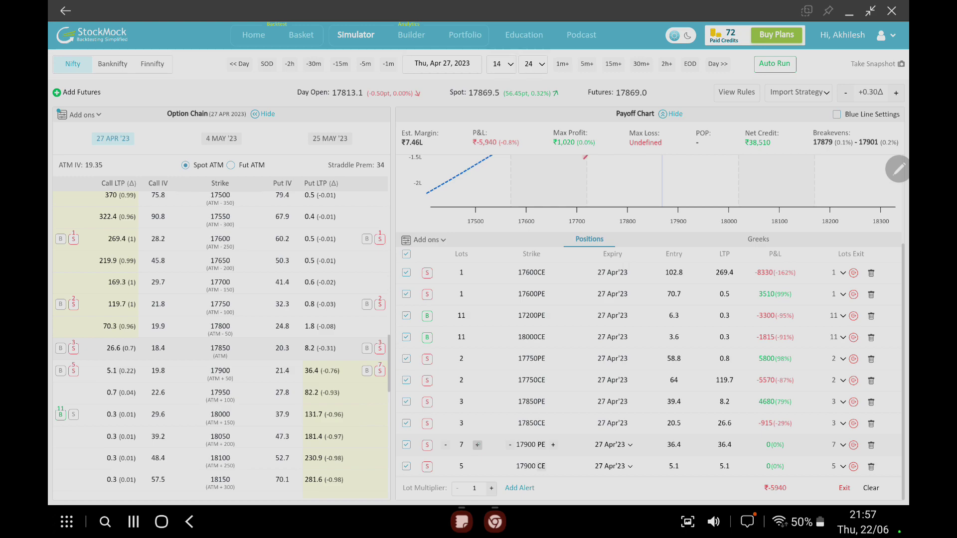
pyautogui.click(477, 445)
pyautogui.click(477, 466)
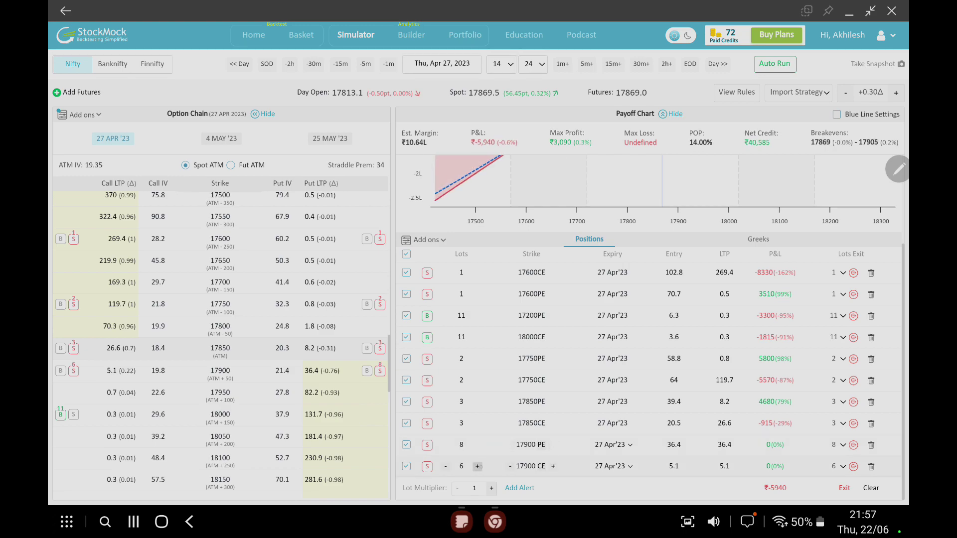
pyautogui.click(477, 466)
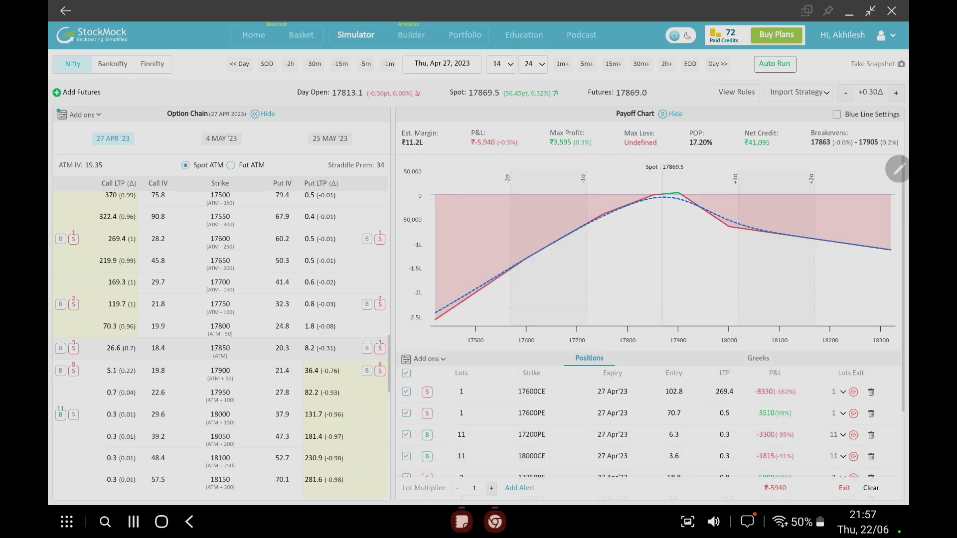
# Step: Advance the Nifty simulation to 15:24 on April 27, 2023
pyautogui.click(666, 64)
pyautogui.click(641, 64)
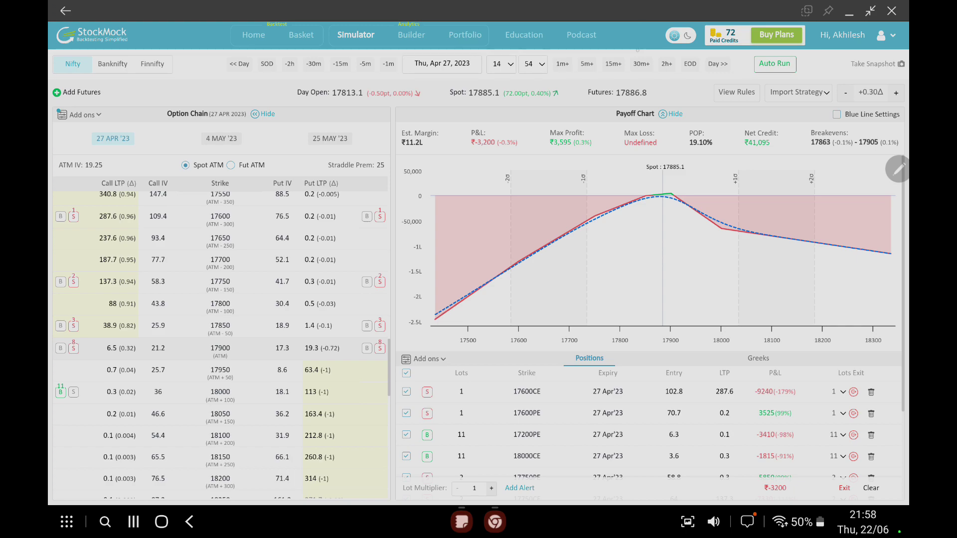
pyautogui.click(641, 63)
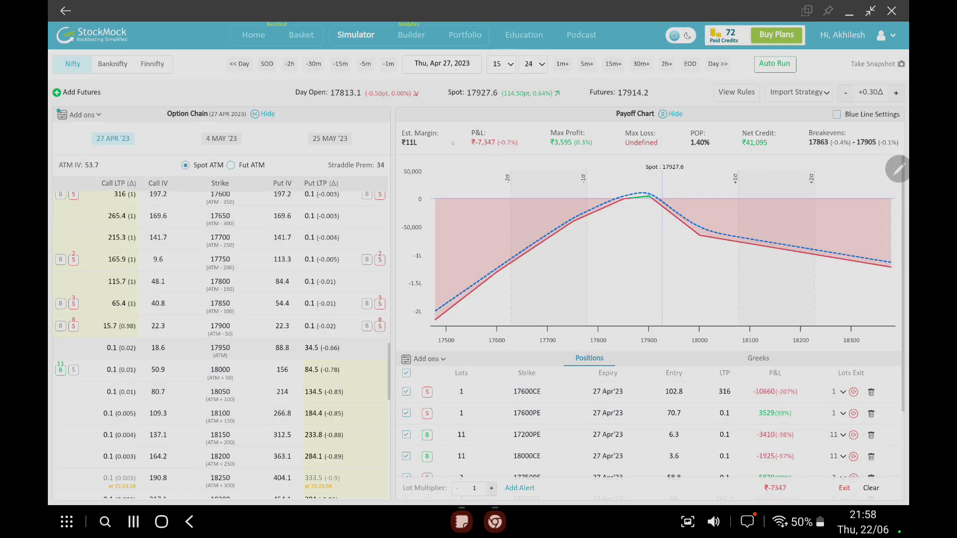
pyautogui.scroll(2, 479, 263)
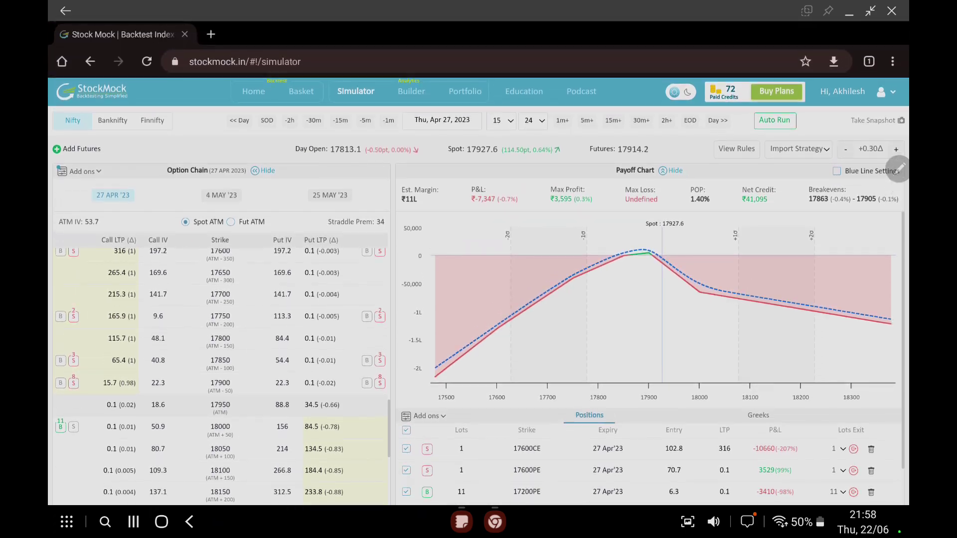
pyautogui.scroll(-1, 478, 263)
pyautogui.scroll(-2, 479, 263)
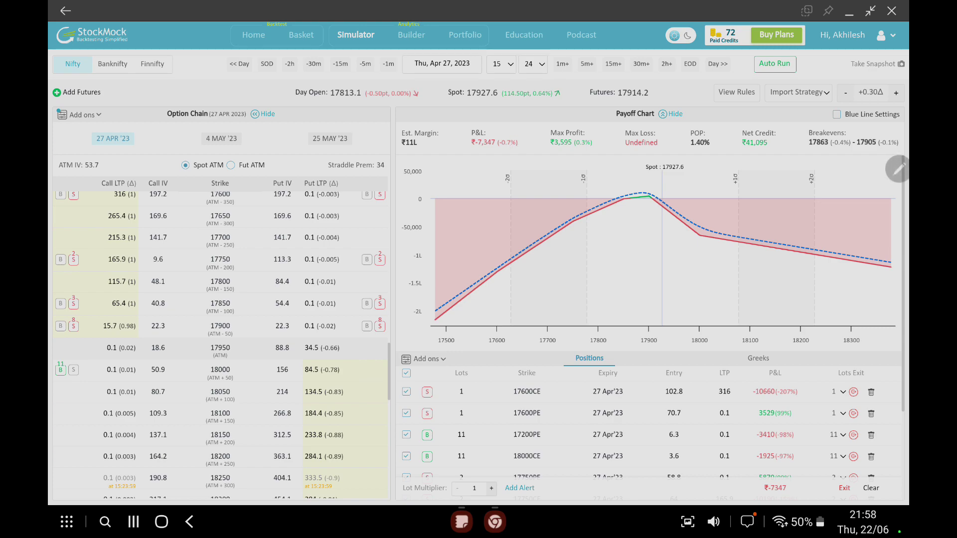
pyautogui.scroll(-2, 462, 435)
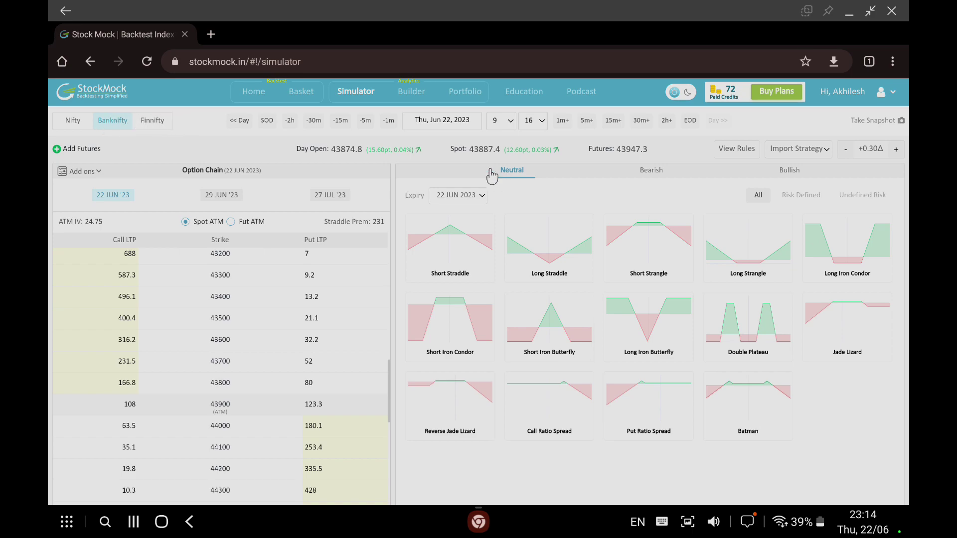
# Step: Set the Banknifty simulation to March 17, 2023, at 11:16
pyautogui.click(443, 121)
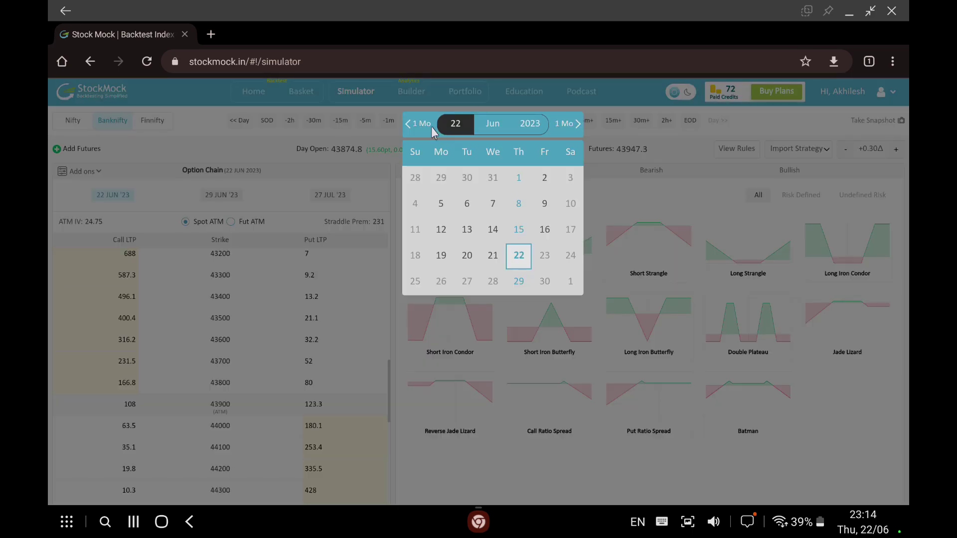
pyautogui.click(432, 127)
pyautogui.click(432, 128)
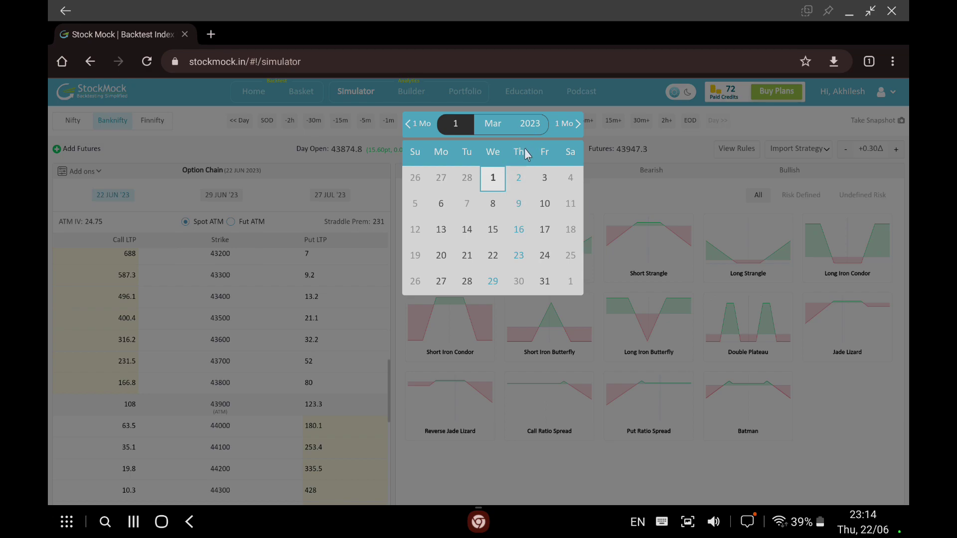
pyautogui.click(542, 230)
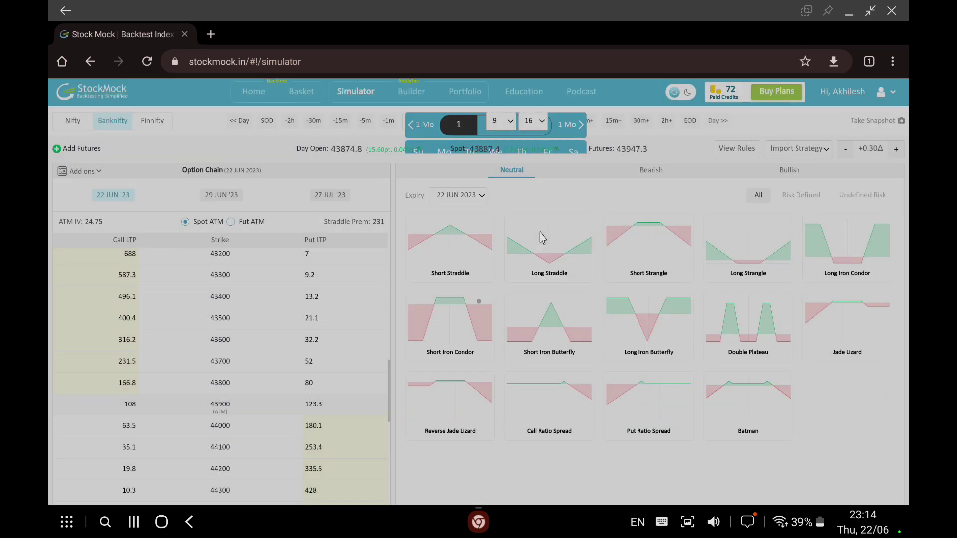
pyautogui.click(508, 126)
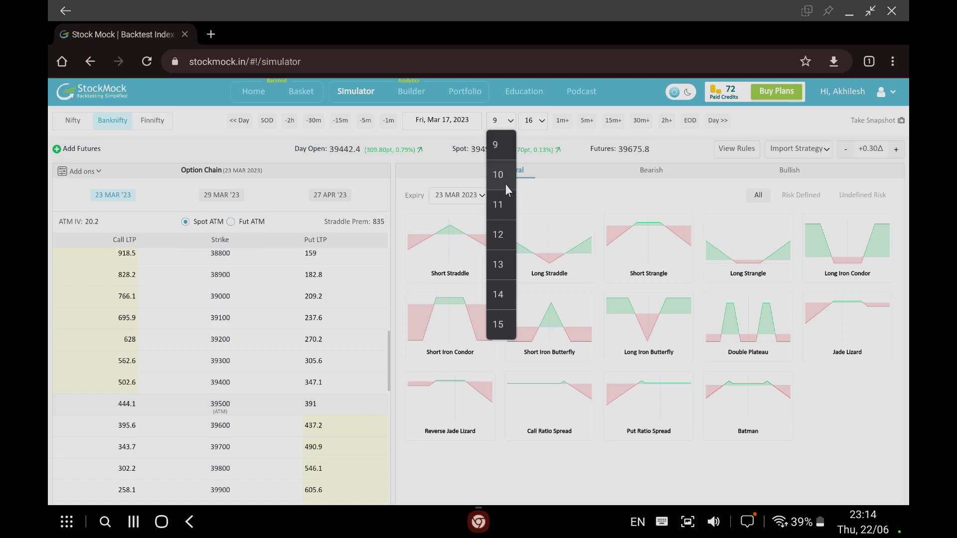
pyautogui.click(499, 208)
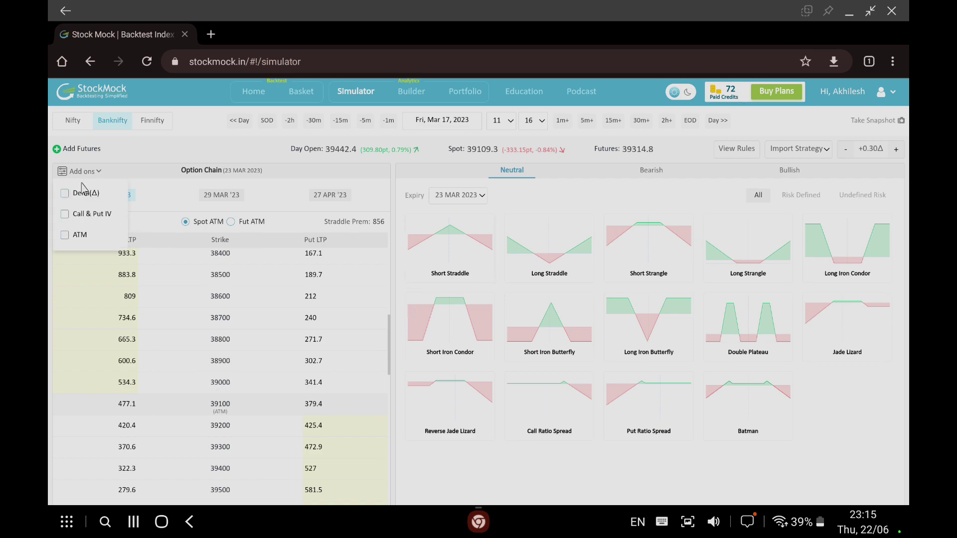
# Step: Show delta, IV and ATM distance in the option chain, and sell one lot each of the 39100 PE and CE for 23 Mar
pyautogui.click(80, 214)
pyautogui.click(75, 244)
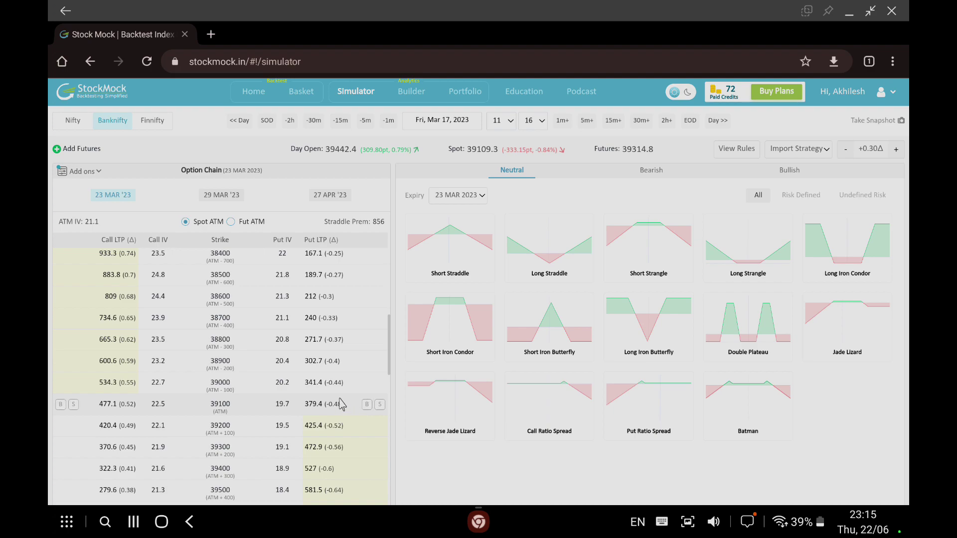
pyautogui.click(380, 405)
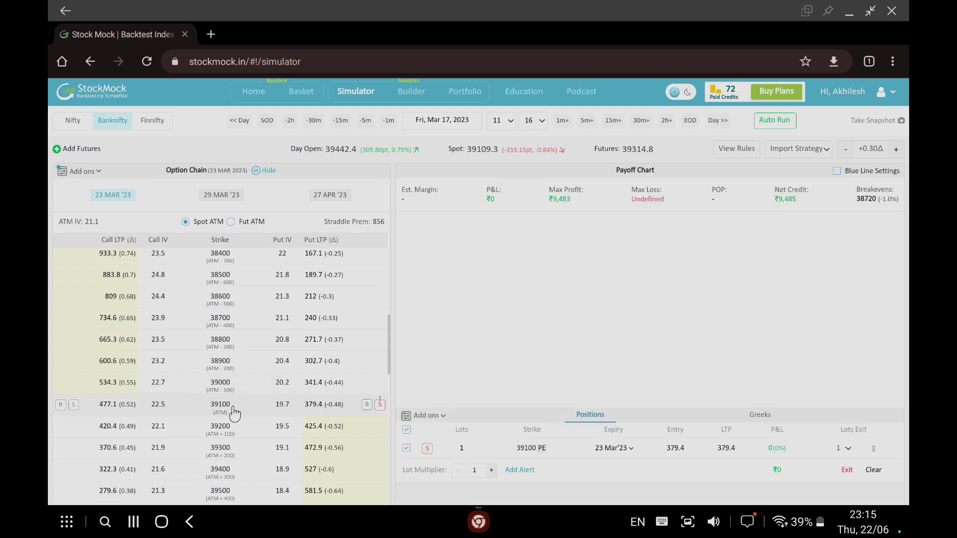
pyautogui.click(73, 404)
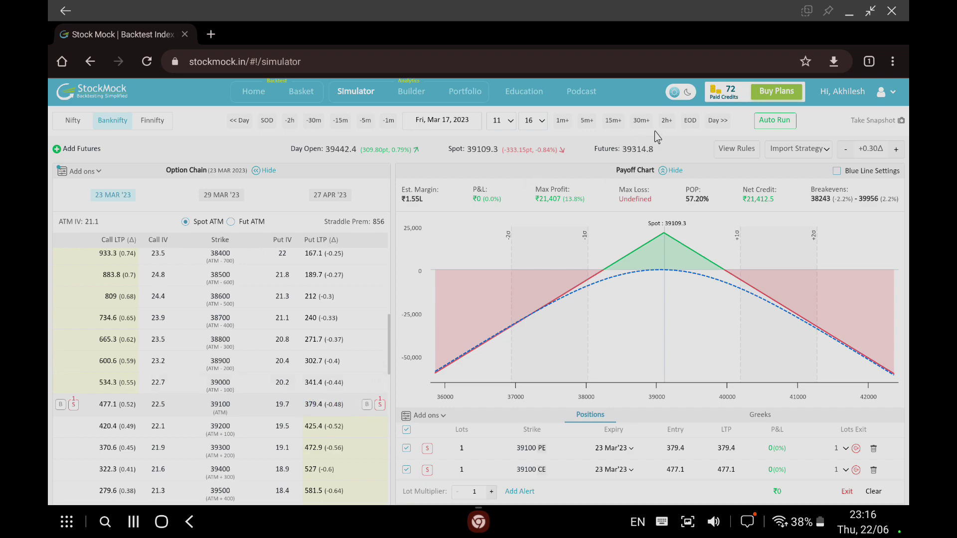
# Step: Advance the Banknifty simulation in two-hour jumps to 10:48 on March 21, 2023
pyautogui.click(667, 122)
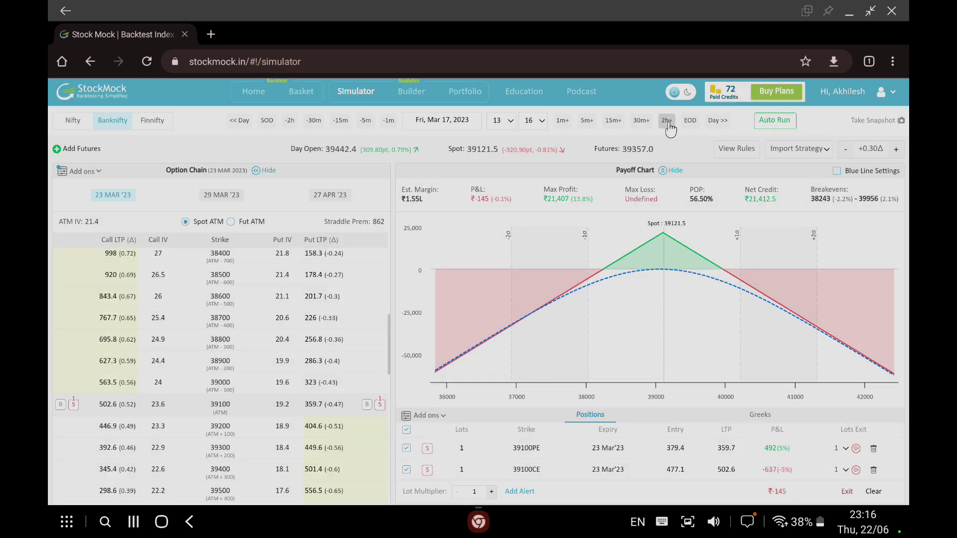
pyautogui.click(668, 124)
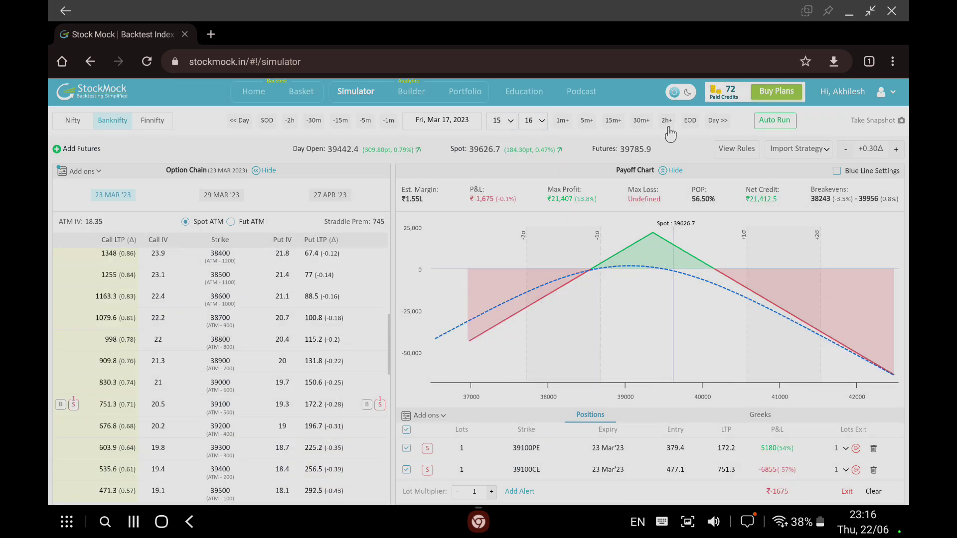
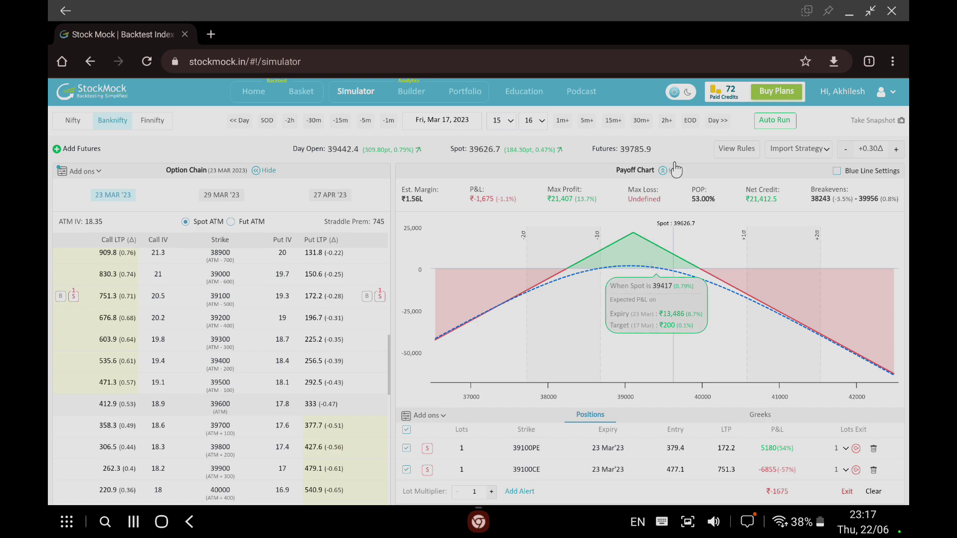
pyautogui.click(667, 121)
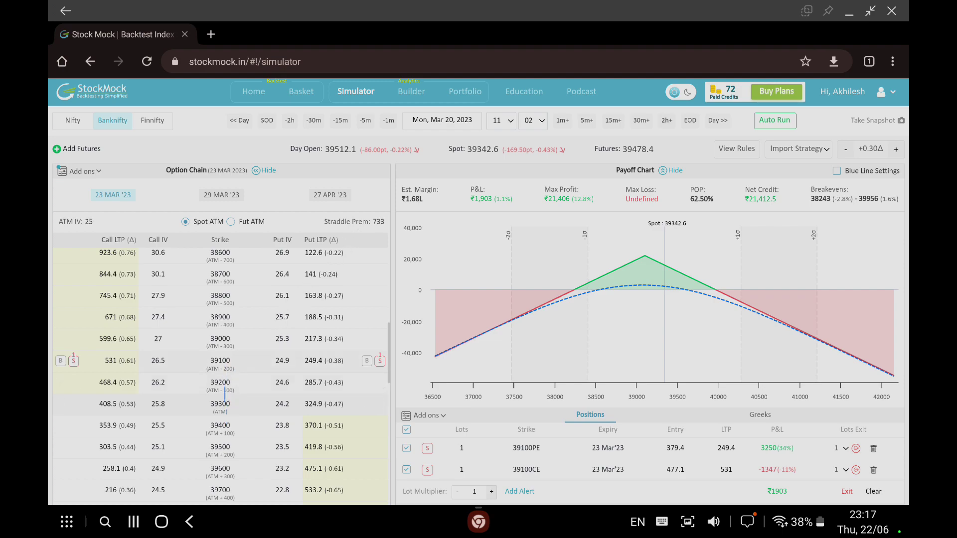
pyautogui.click(667, 122)
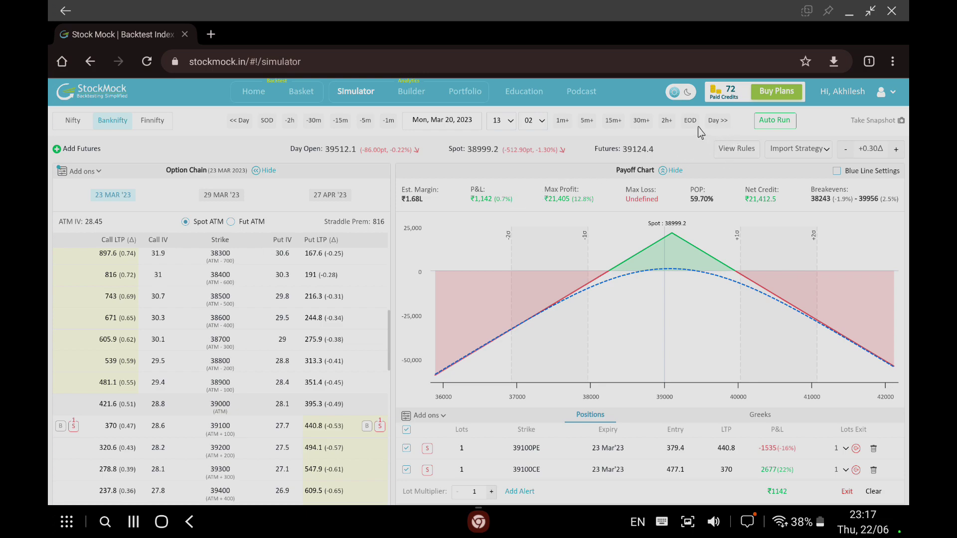
pyautogui.click(669, 124)
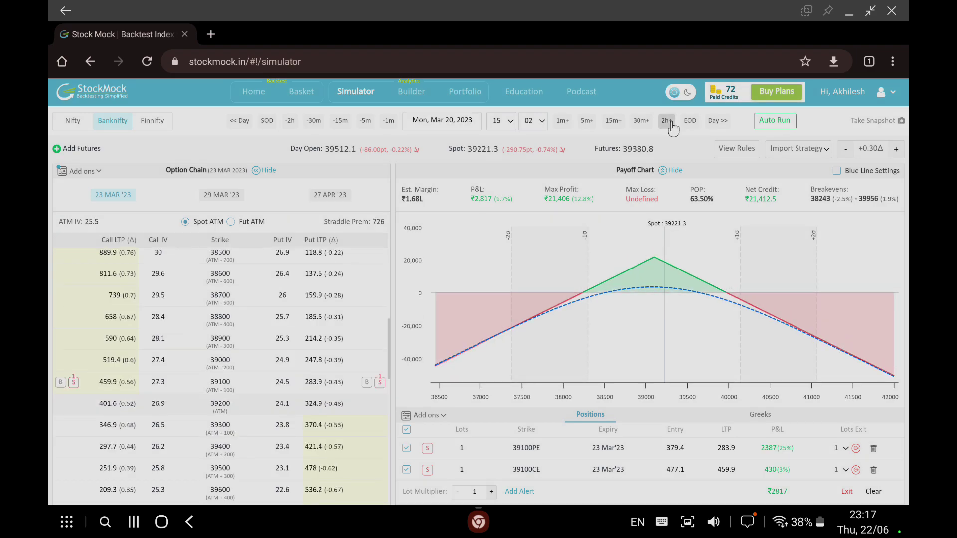
pyautogui.click(669, 123)
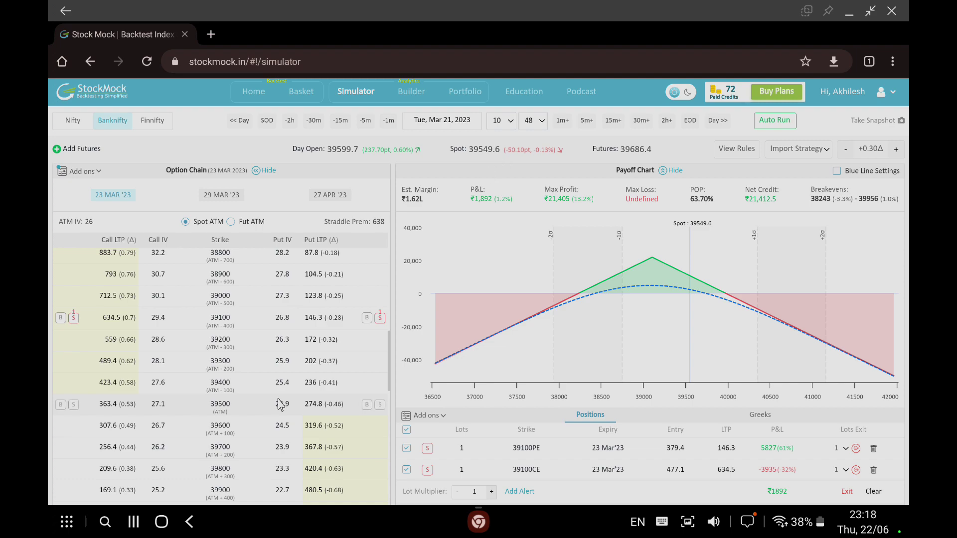
# Step: Sell two lots each of the 39500 PE and 39500 CE for the 23 Mar expiry
pyautogui.click(380, 404)
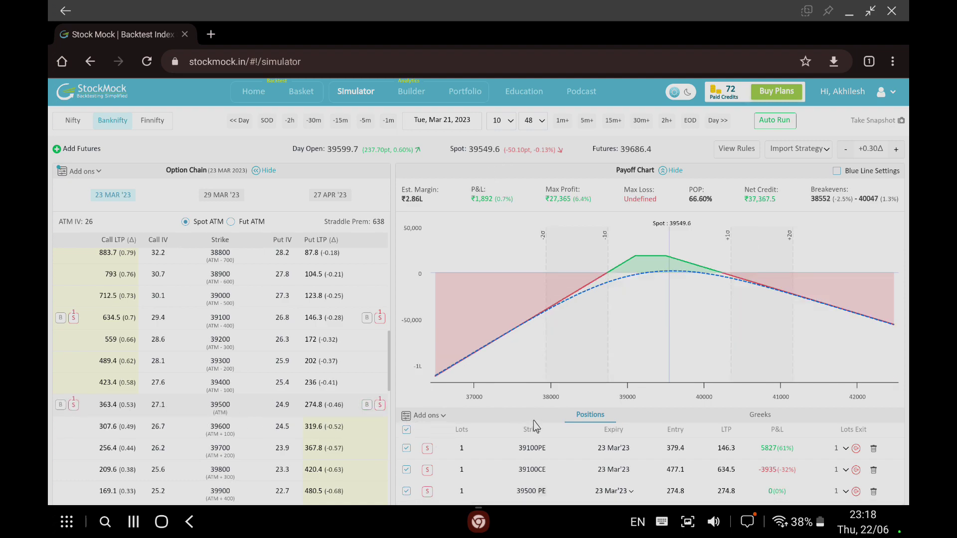
pyautogui.scroll(-1, 546, 442)
pyautogui.click(477, 435)
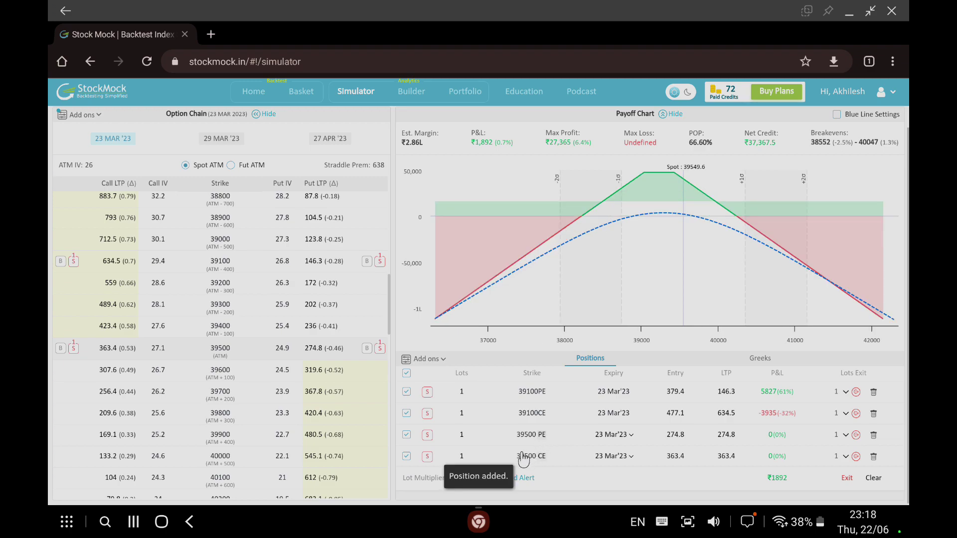
pyautogui.click(478, 457)
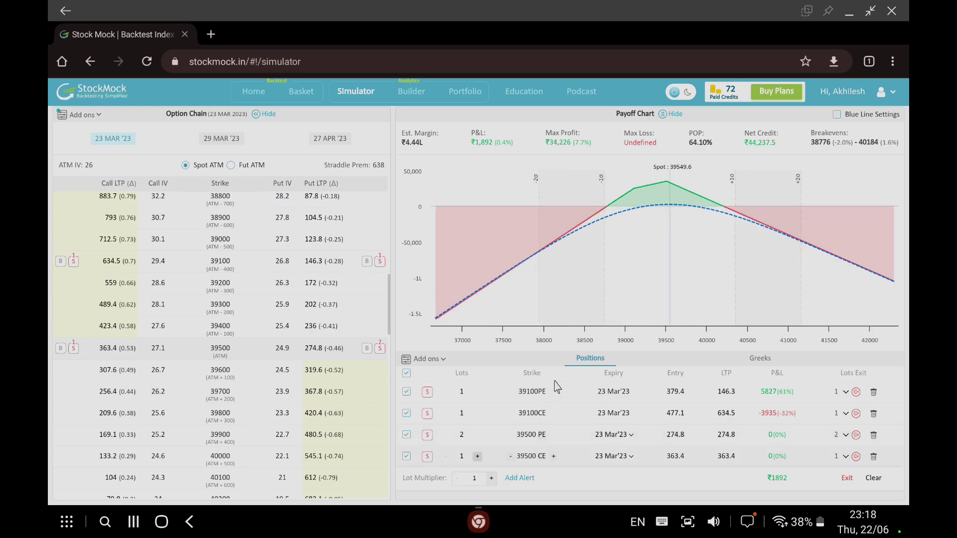
# Step: Advance the Banknifty simulation four hours to 14:48 on March 21, 2023
pyautogui.scroll(1, 674, 378)
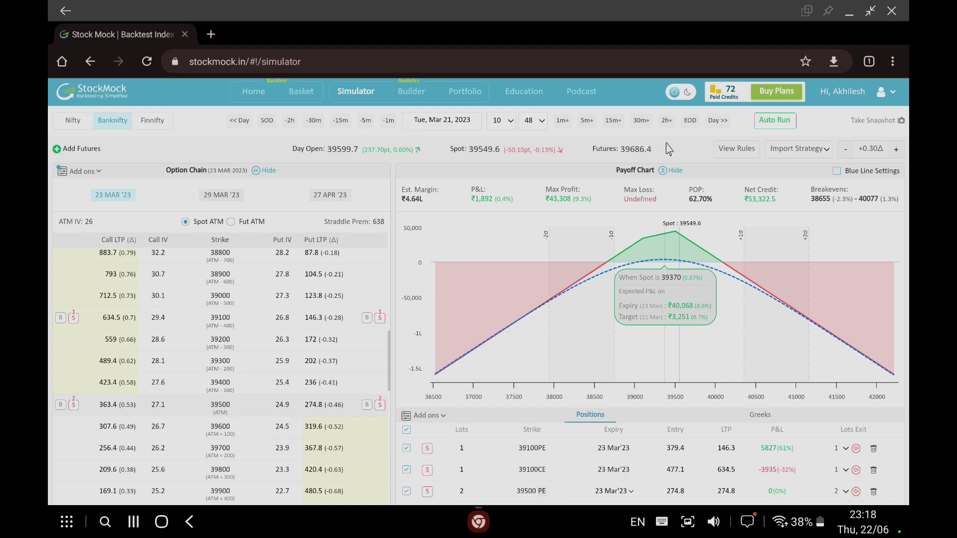
pyautogui.click(669, 120)
pyautogui.click(669, 120)
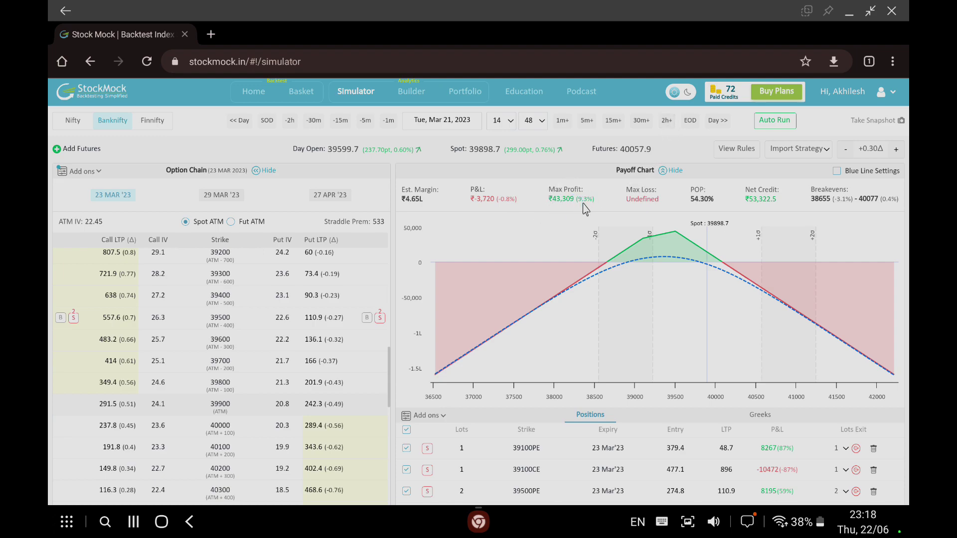
pyautogui.moveTo(623, 234)
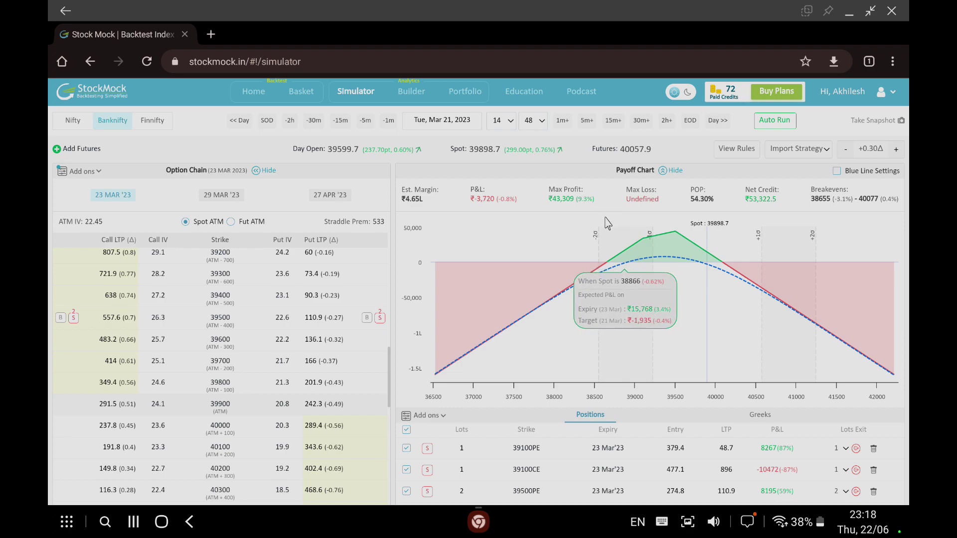
pyautogui.moveTo(662, 240)
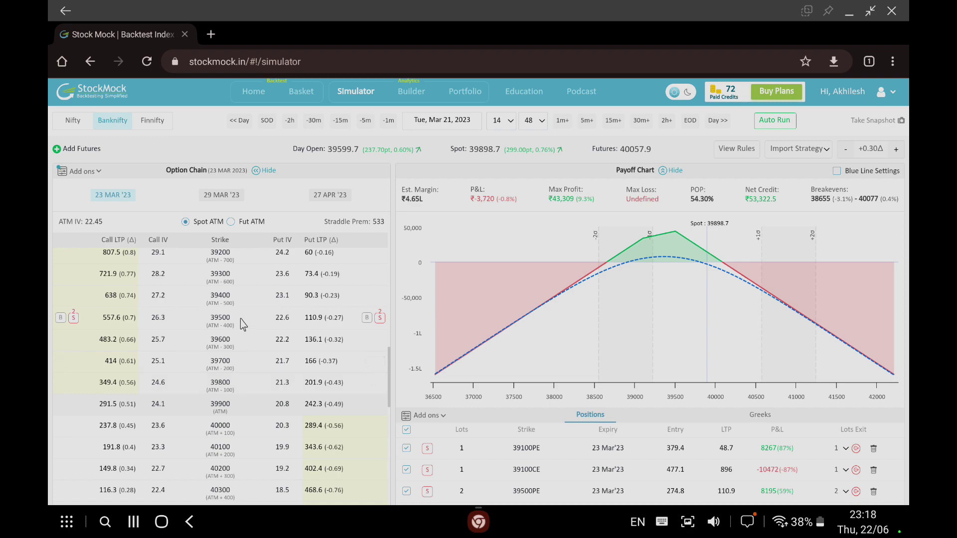
# Step: Sell three lots each of the 39900 PE and 39900 CE for the 23 Mar expiry
pyautogui.click(380, 404)
pyautogui.click(73, 405)
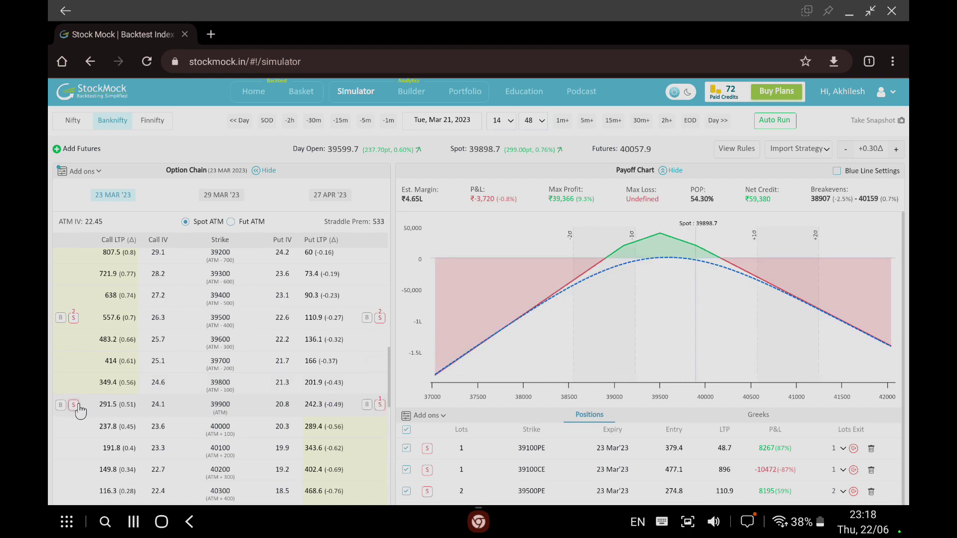
pyautogui.scroll(-3, 530, 439)
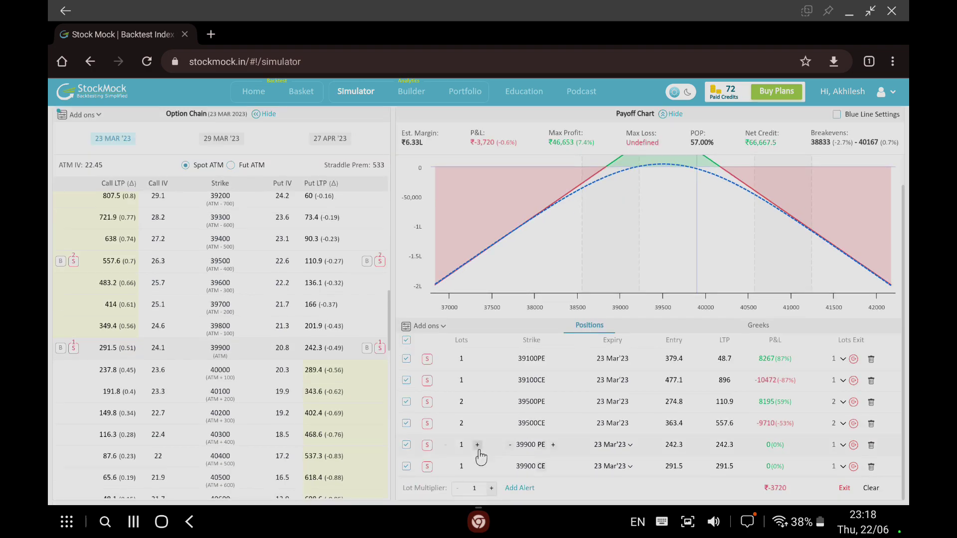
pyautogui.click(477, 444)
pyautogui.click(478, 445)
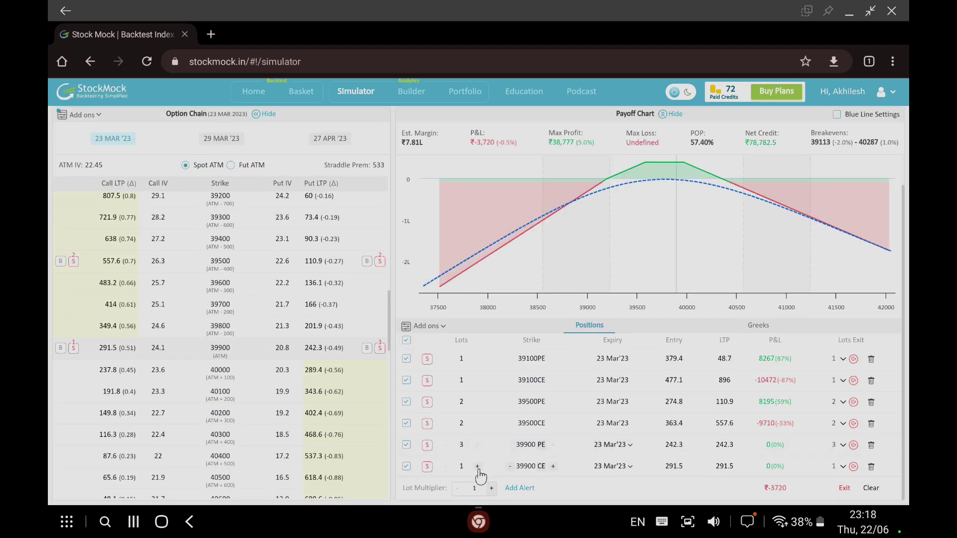
pyautogui.click(477, 466)
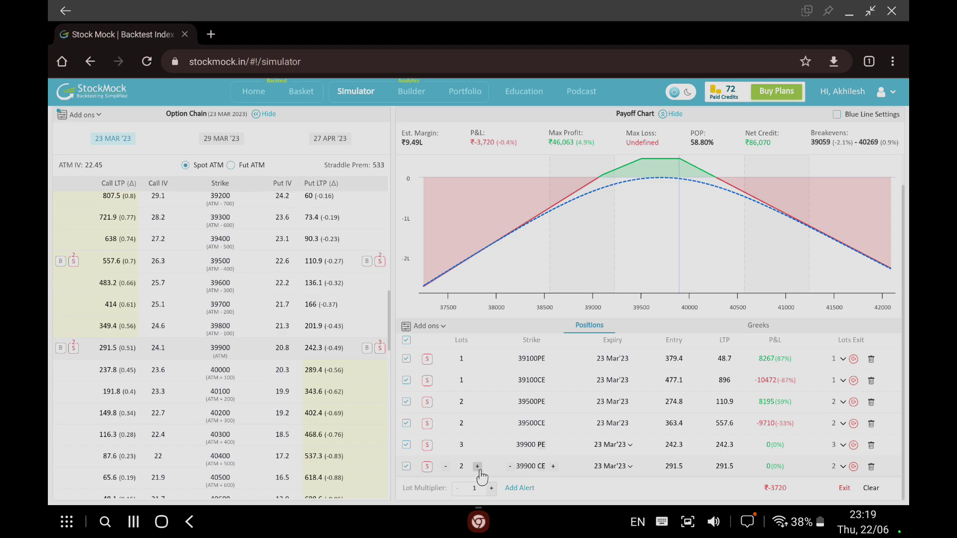
pyautogui.click(478, 467)
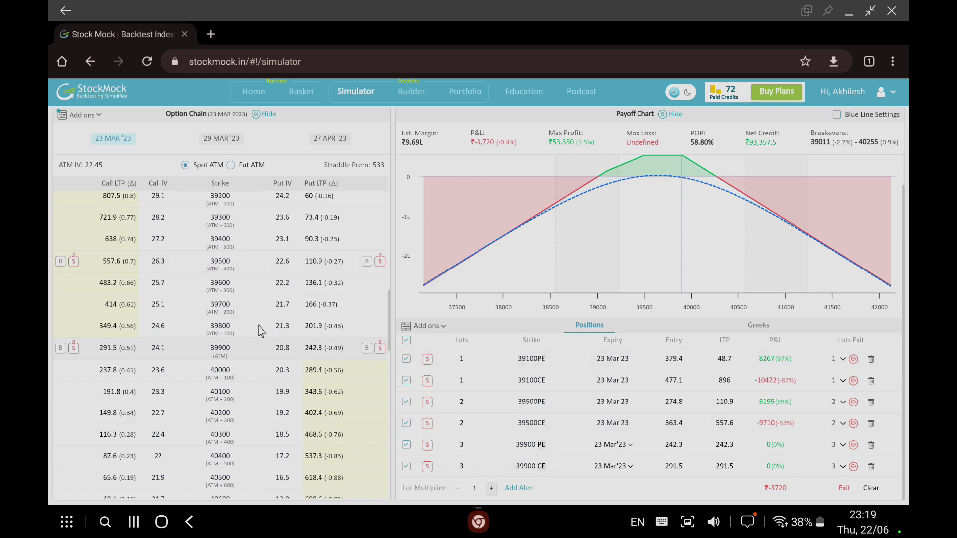
# Step: Advance the Banknifty simulation in two-hour jumps to 14:34 on March 22, 2023
pyautogui.scroll(1, 259, 329)
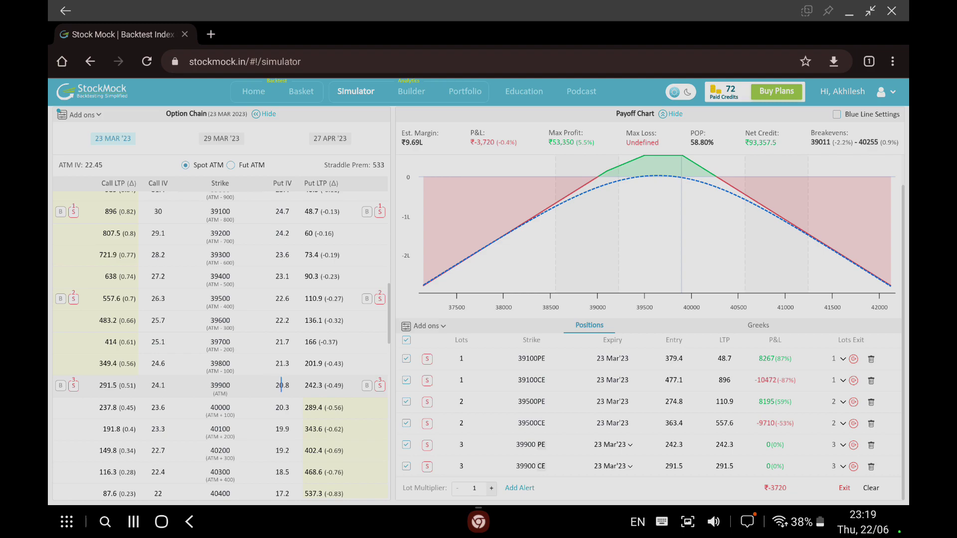
pyautogui.scroll(1, 478, 379)
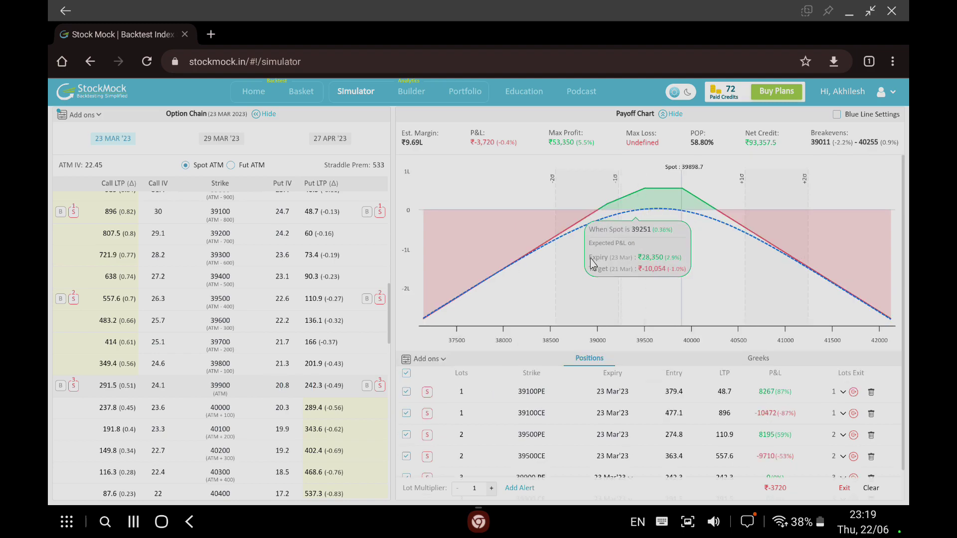
pyautogui.scroll(-1, 479, 394)
pyautogui.scroll(1, 567, 426)
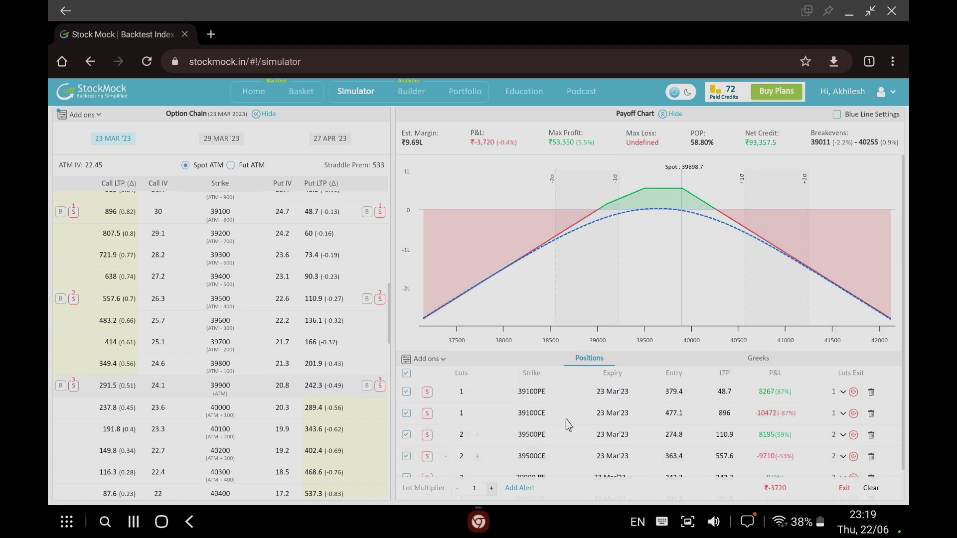
pyautogui.scroll(2, 623, 229)
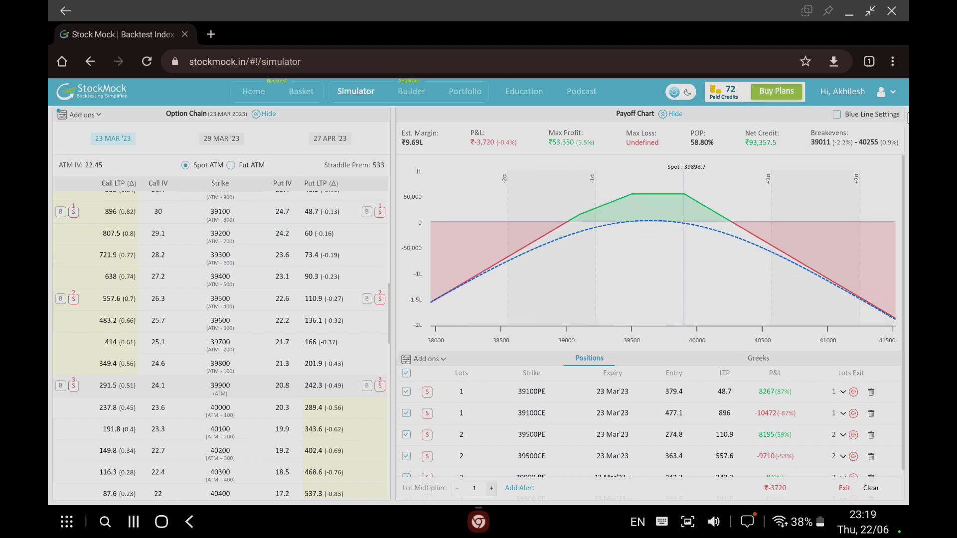
pyautogui.scroll(2, 908, 119)
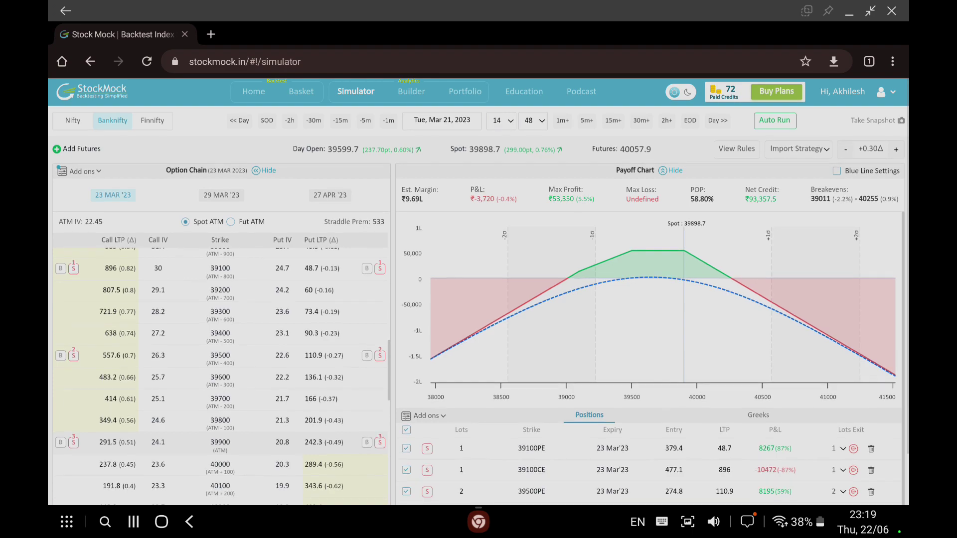
pyautogui.click(670, 127)
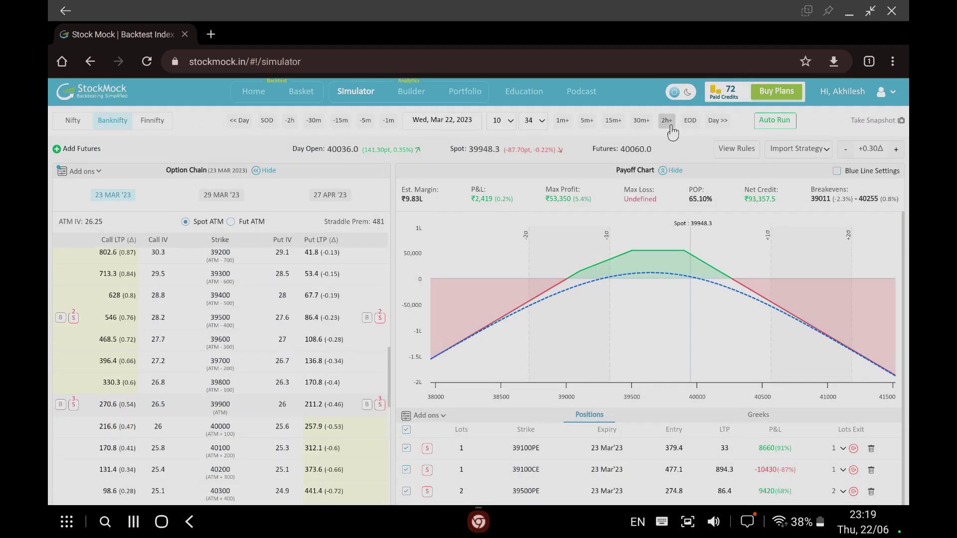
pyautogui.click(668, 125)
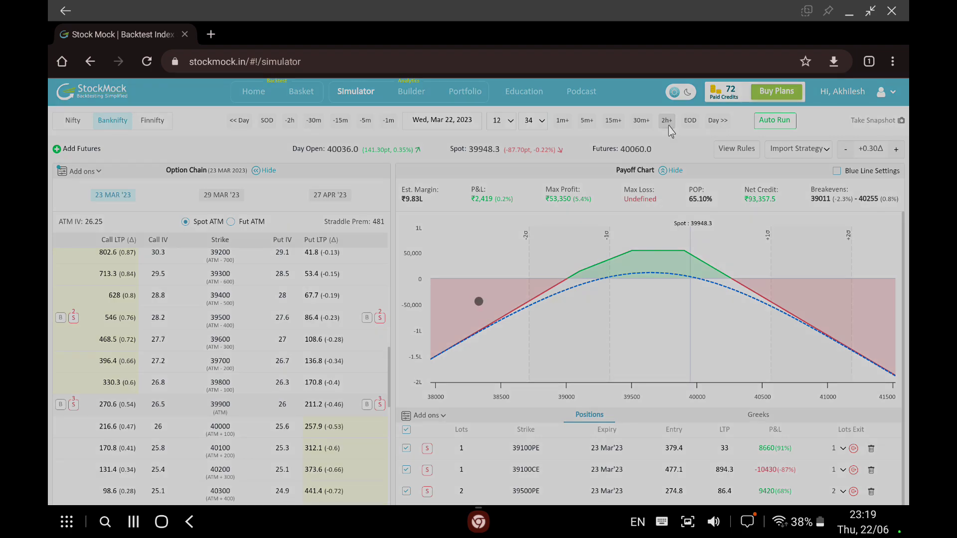
pyautogui.click(668, 126)
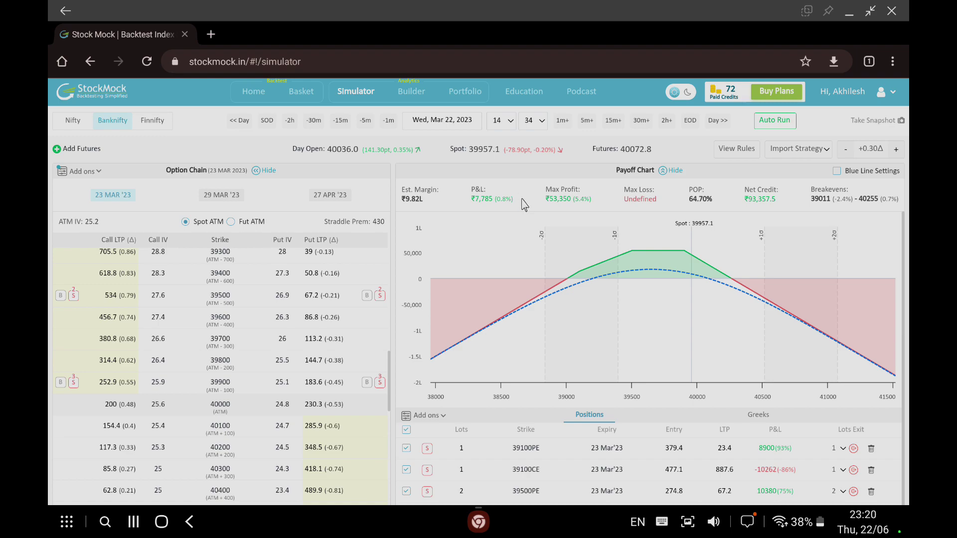
# Step: Inspect the payoff chart's expected P&L and advance the simulation in two-hour jumps to 14:20 on expiry day, March 23, 2023
pyautogui.moveTo(648, 249)
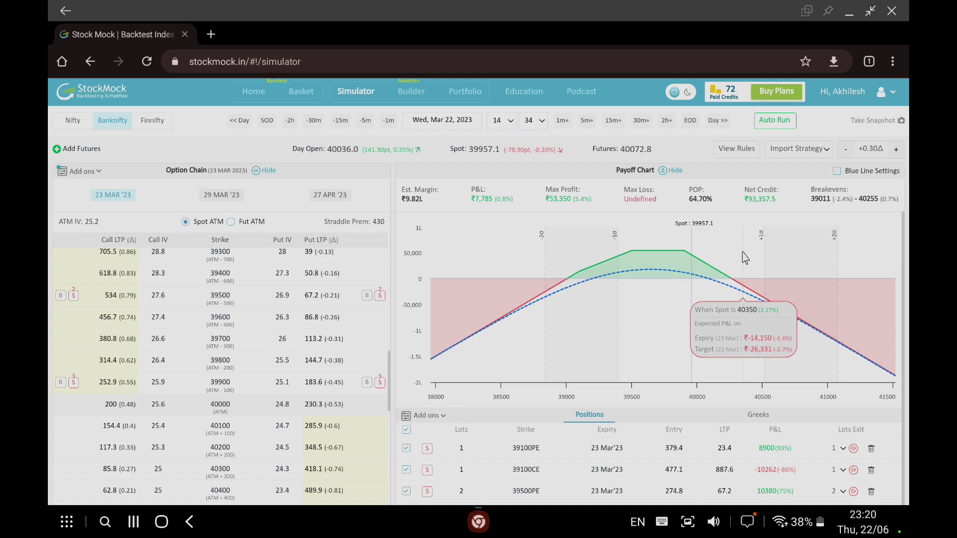
pyautogui.click(667, 122)
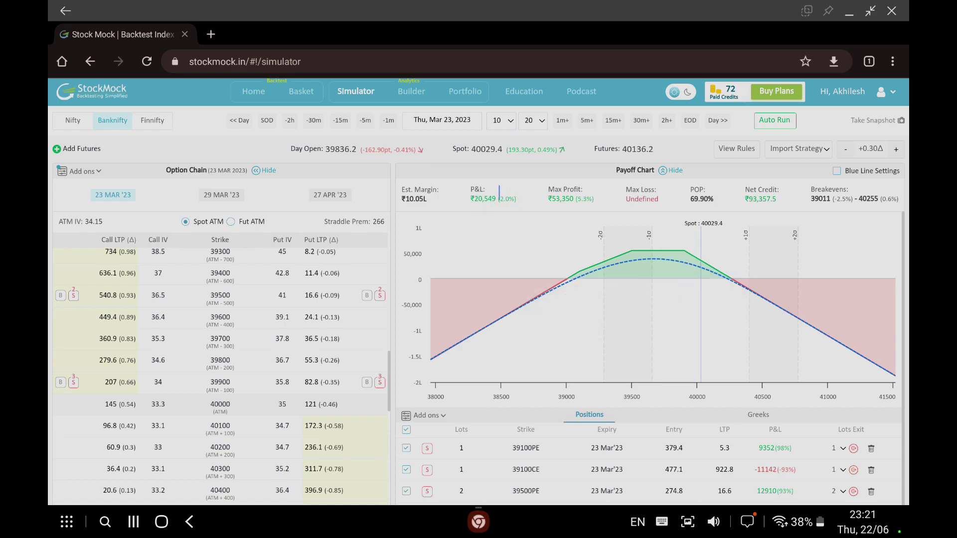
pyautogui.click(668, 122)
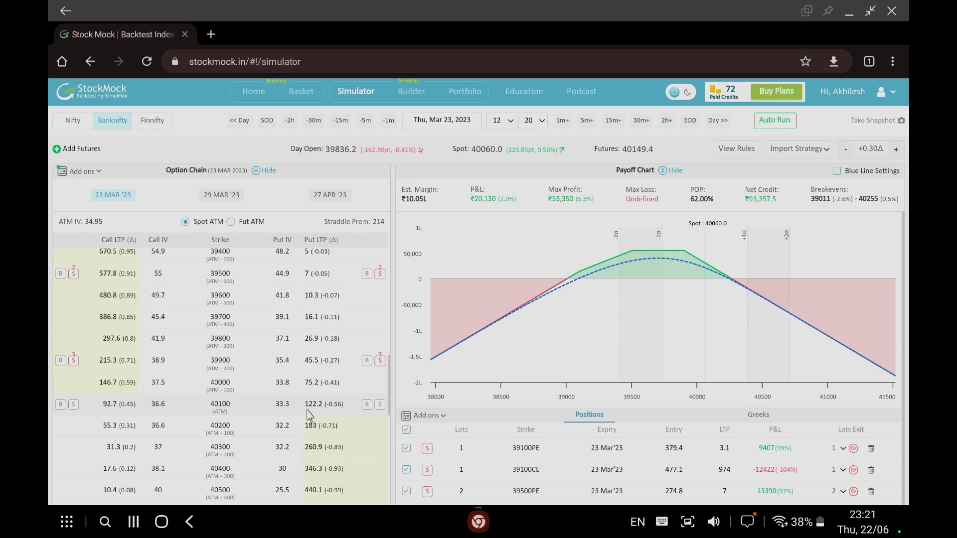
pyautogui.click(670, 123)
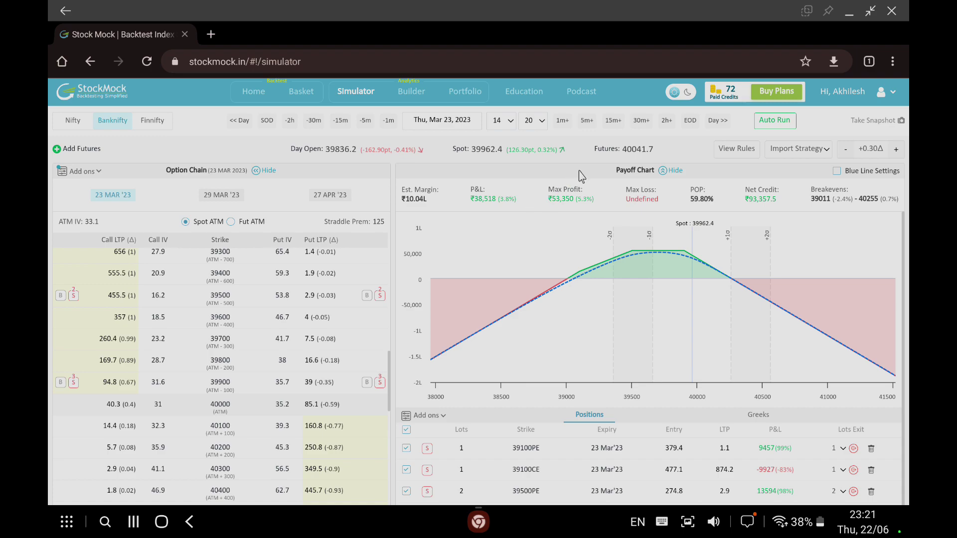
# Step: Advance the simulation in 30-minute jumps to 15:20 on March 23, 2023, checking the payoff chart along the way
pyautogui.click(667, 121)
pyautogui.click(647, 126)
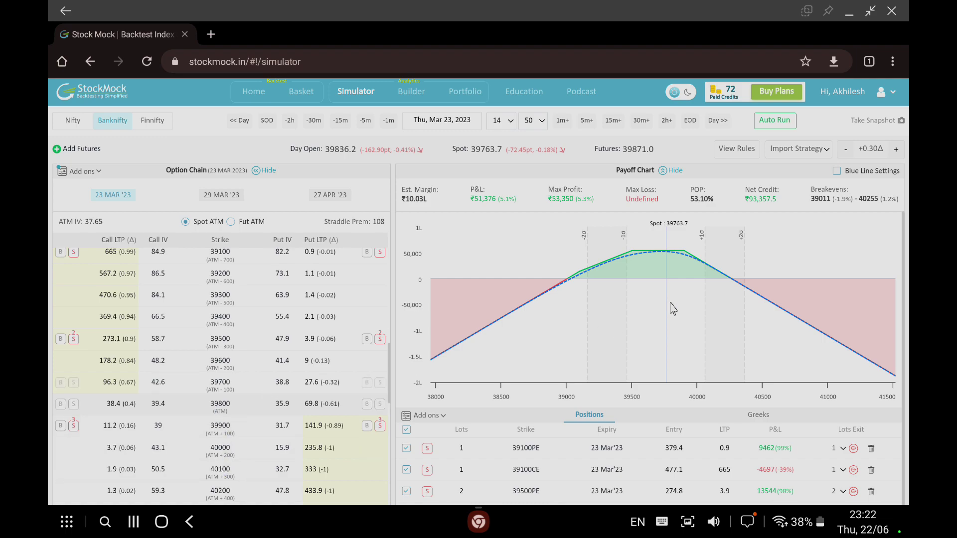
pyautogui.moveTo(656, 270)
pyautogui.click(644, 121)
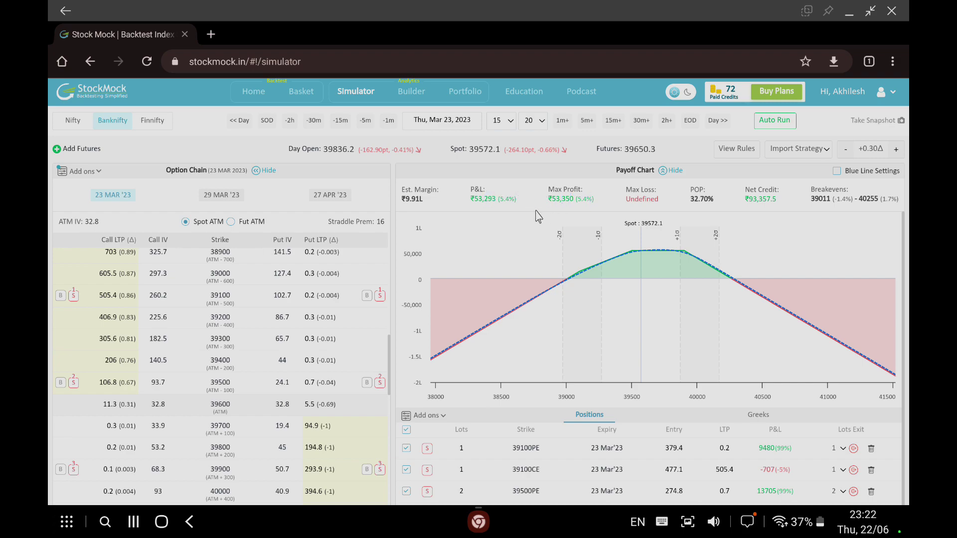
# Step: Review the P&L of the 39100, 39500 and 39900 straddle legs and exit all open positions
pyautogui.scroll(-2, 663, 324)
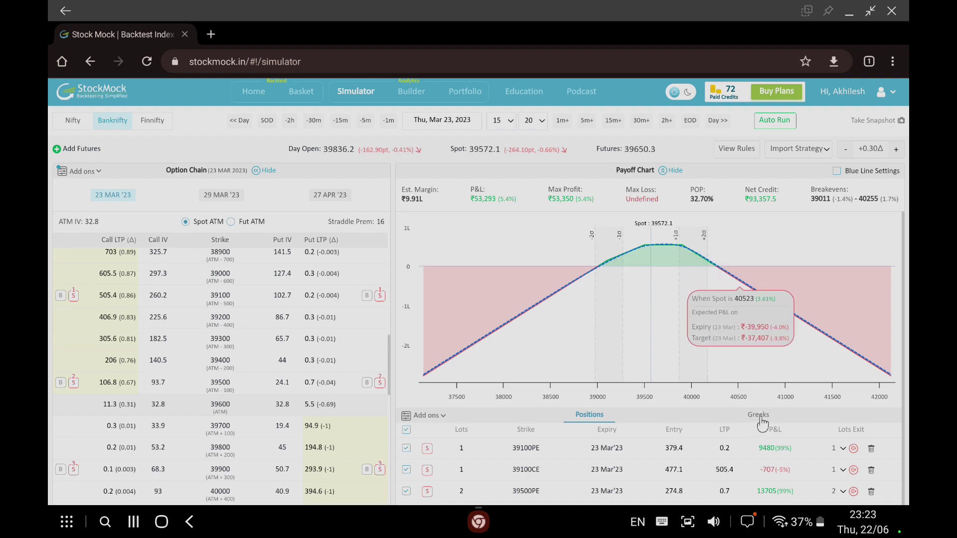
pyautogui.scroll(-1, 762, 425)
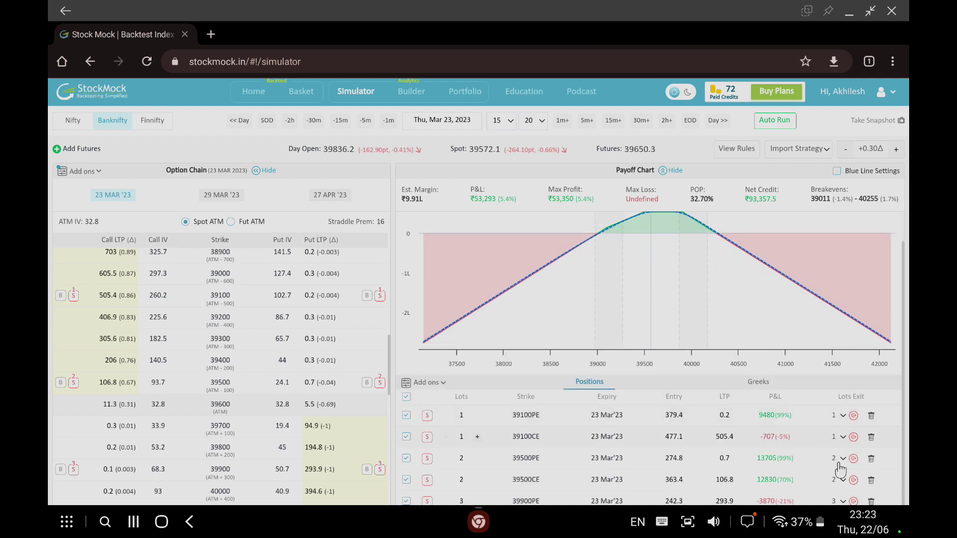
pyautogui.scroll(-2, 876, 451)
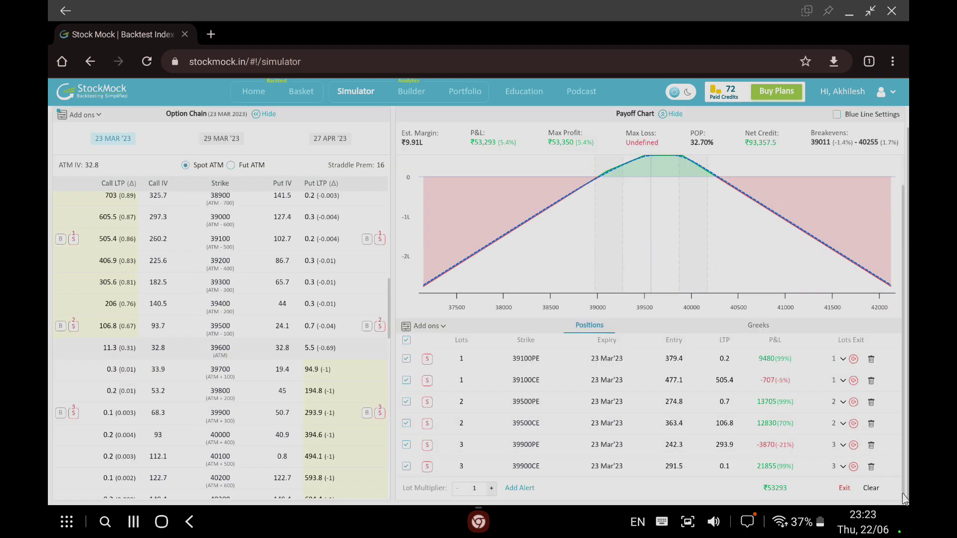
pyautogui.click(847, 491)
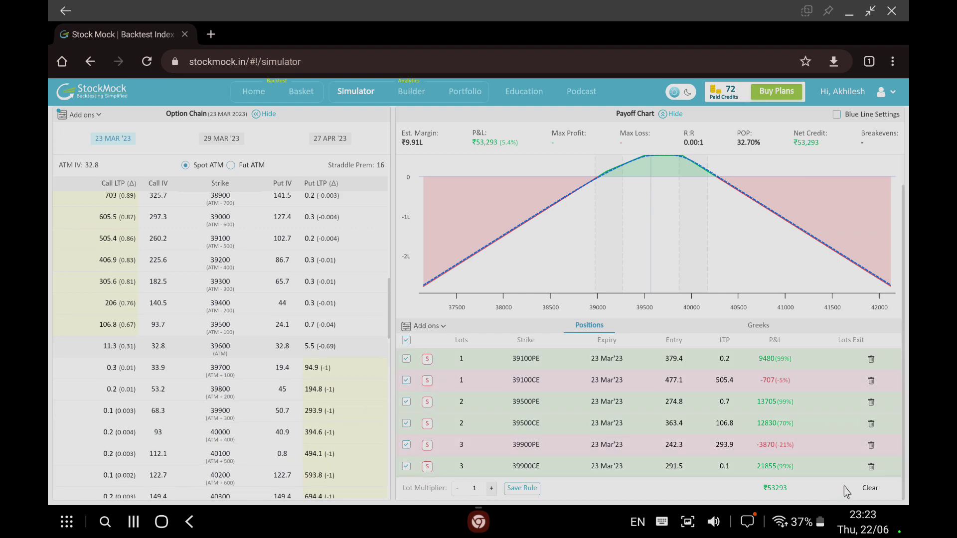